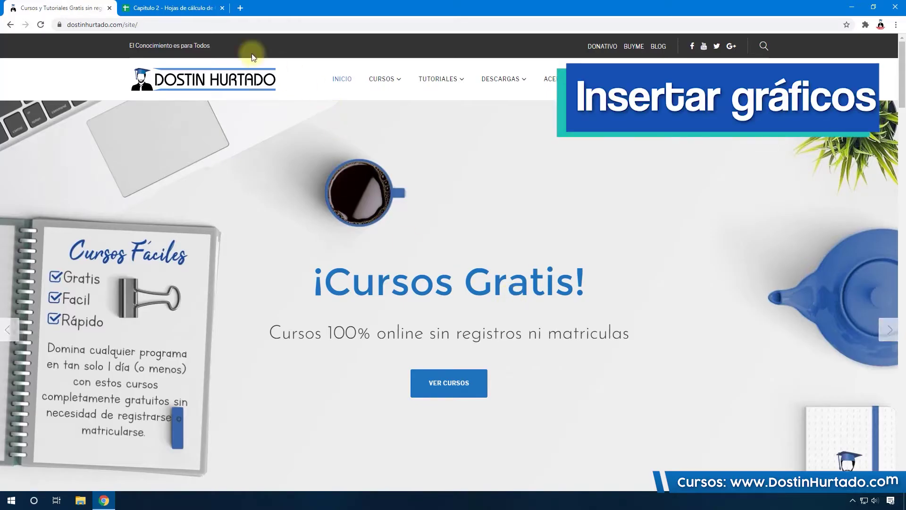
Bring up the Capitulo 2 spreadsheet showing the PRESUPUESTOS budget table totalling $950.000.
left_click(175, 8)
left_click(138, 209)
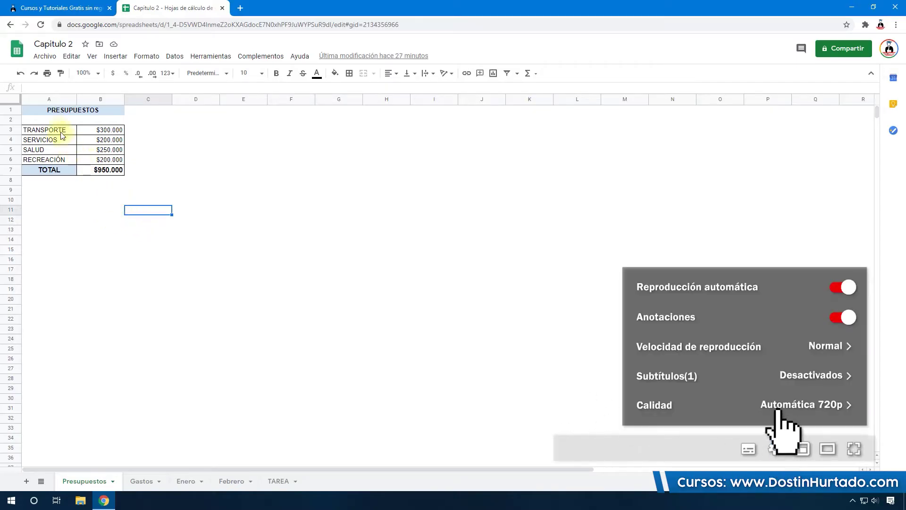
Insert a pie chart from A3:B6 (TRANSPORTE to RECREACIÓN) and place it under the table.
left_click_drag(49, 131, 108, 163)
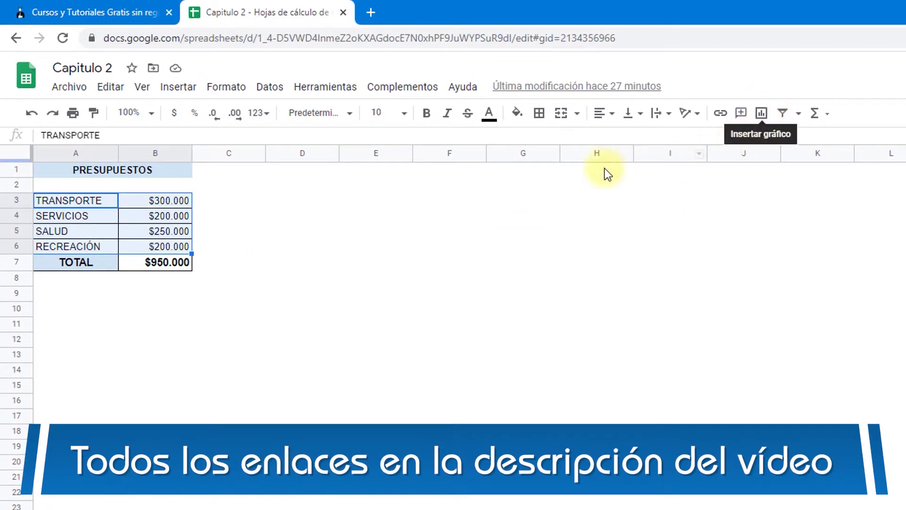
left_click(183, 94)
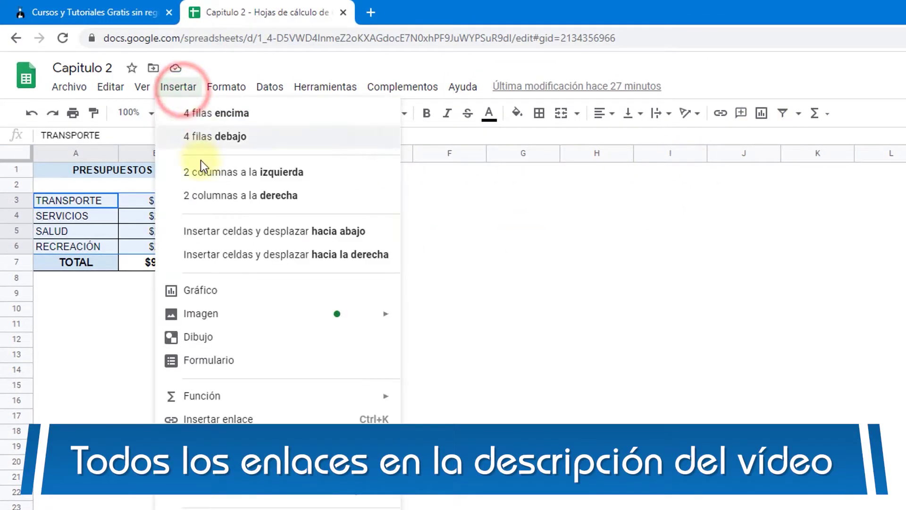
left_click(221, 300)
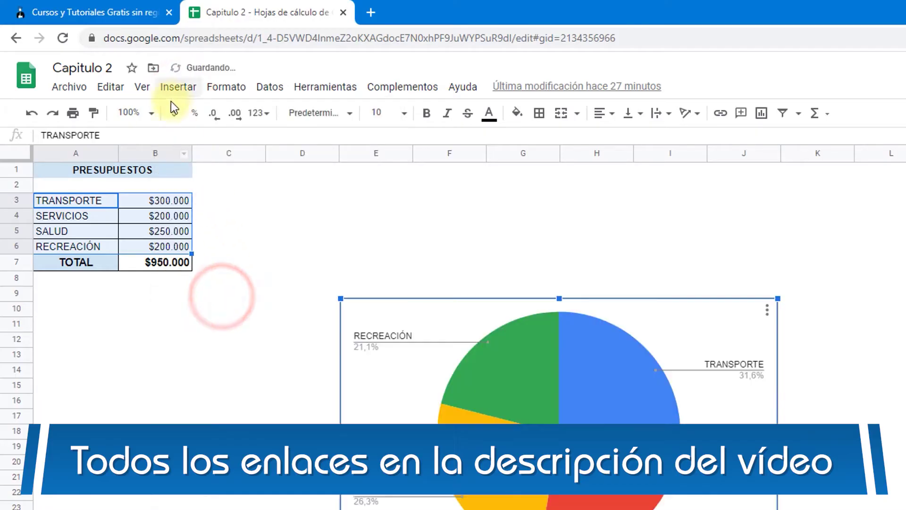
left_click_drag(396, 310, 108, 288)
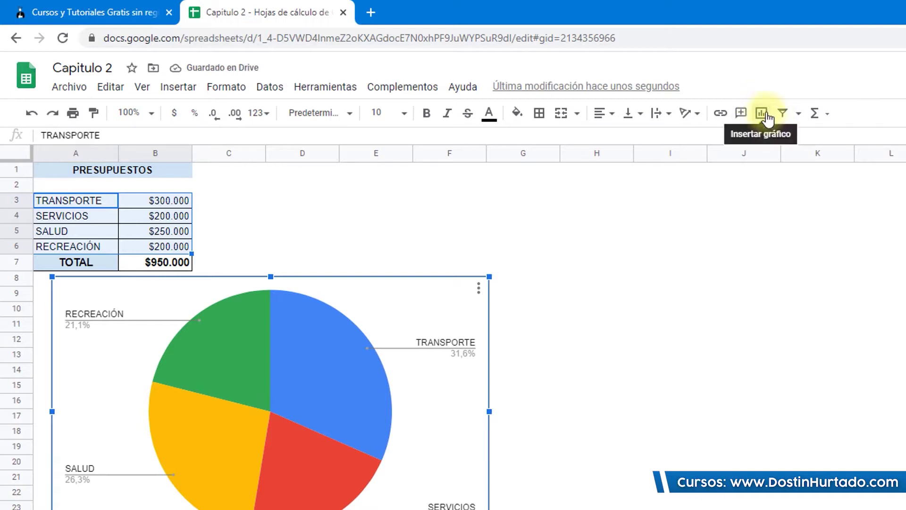
Reposition the pie chart around the table and select its A3:B6 data range text in the editor.
left_click_drag(400, 296, 390, 291)
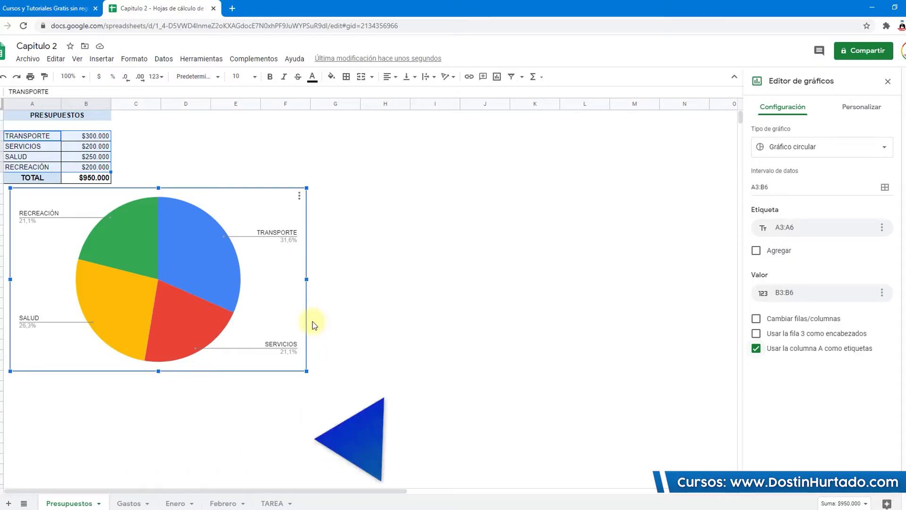
left_click_drag(249, 199, 351, 125)
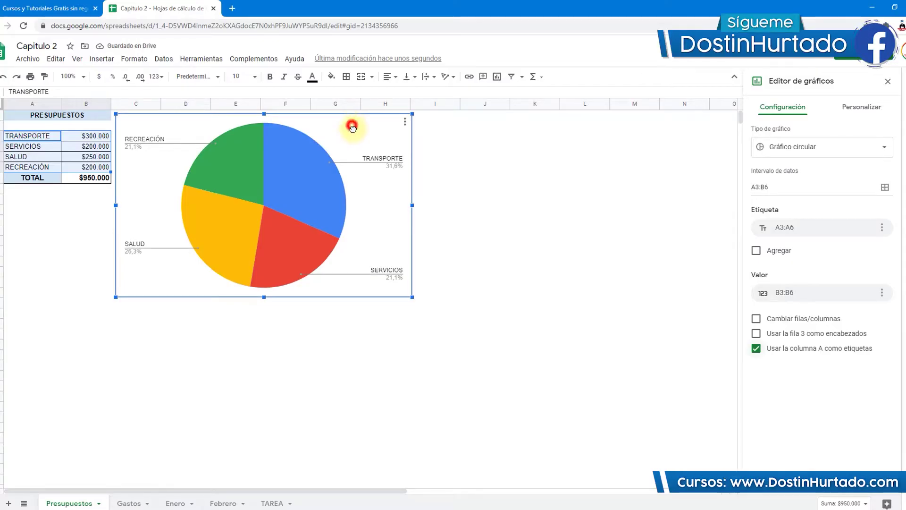
left_click_drag(352, 128, 356, 131)
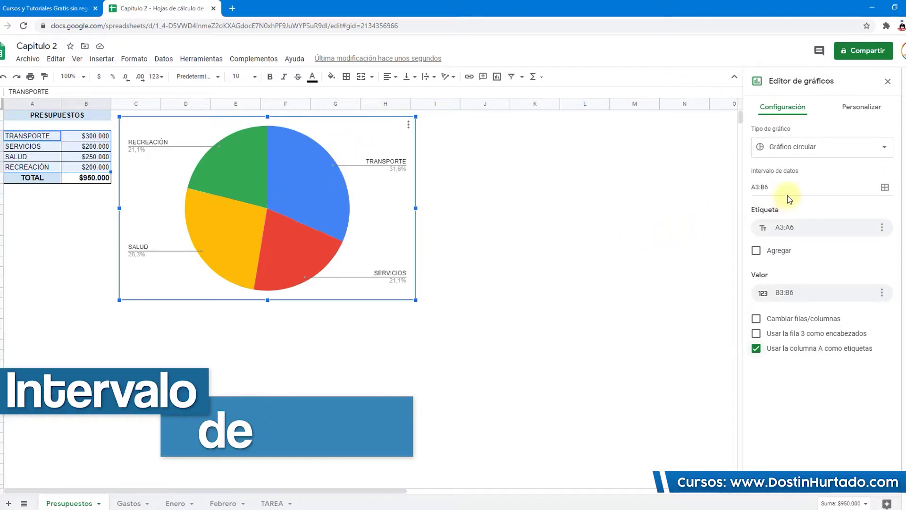
left_click_drag(793, 188, 758, 190)
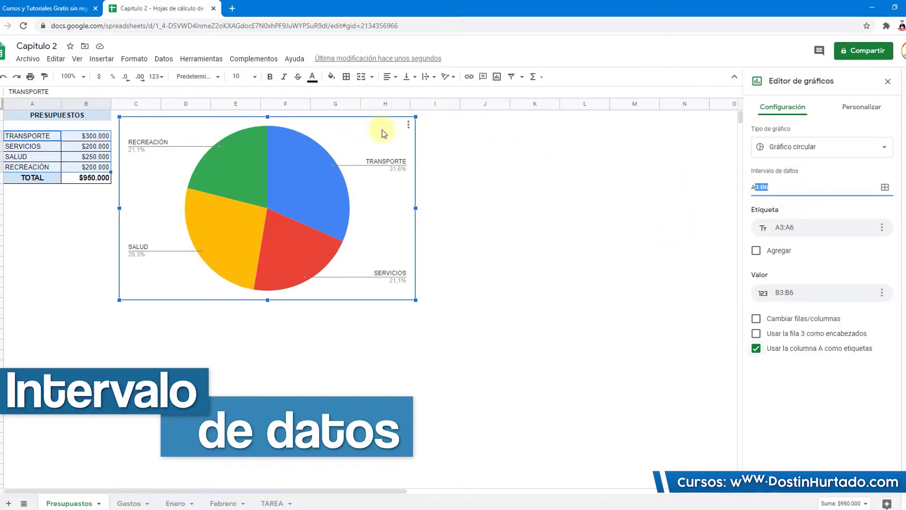
left_click_drag(378, 128, 376, 248)
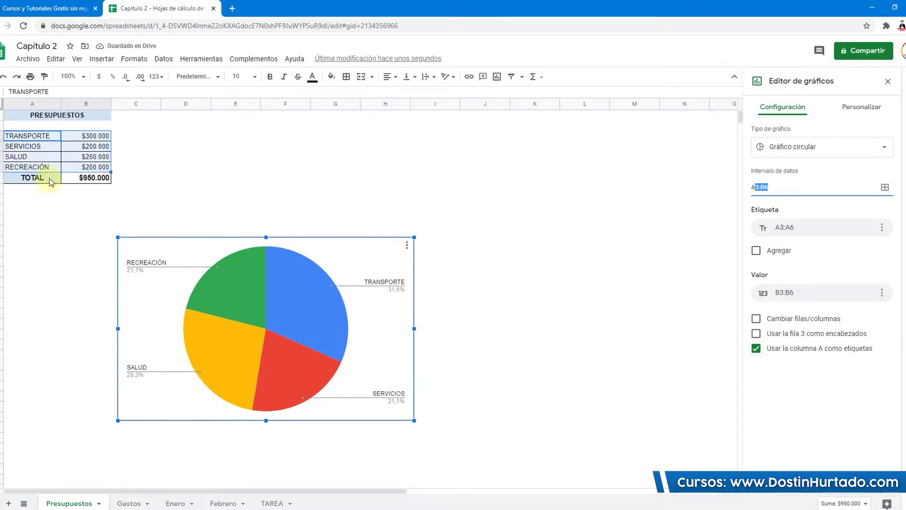
Narrow the pie chart's data range to A3:B5.
left_click(867, 188)
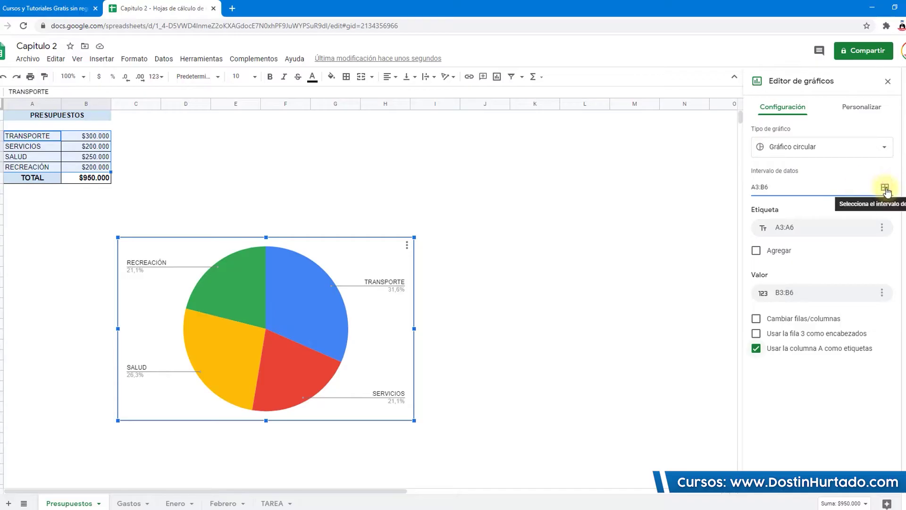
left_click(885, 188)
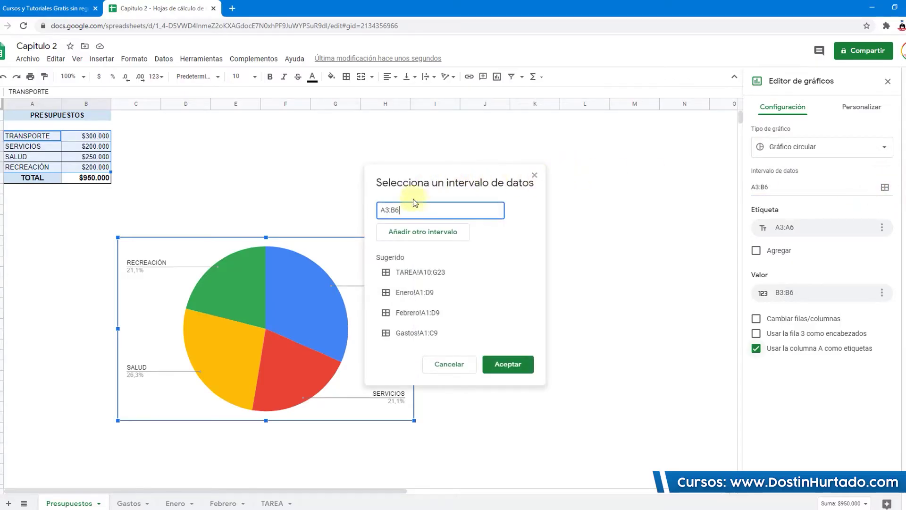
left_click_drag(369, 213, 375, 217)
key("BackSpace")
left_click_drag(31, 139, 68, 161)
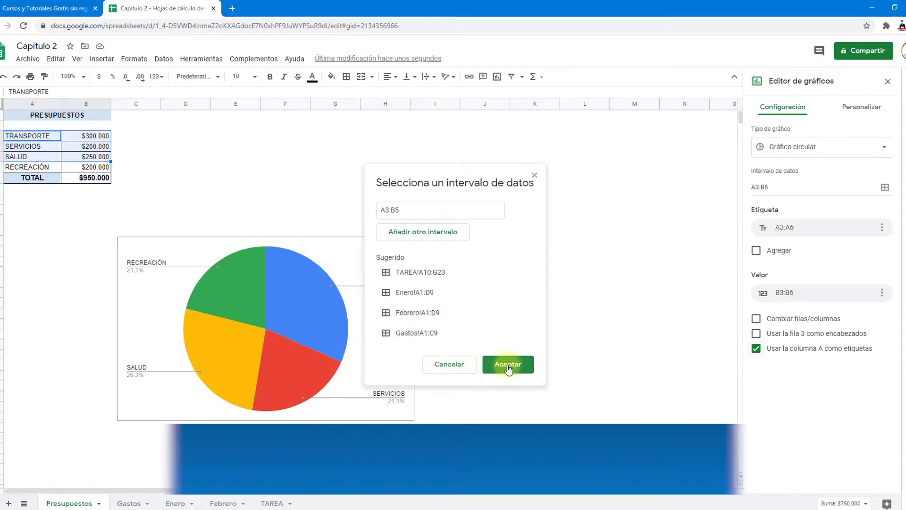
left_click(508, 364)
left_click(325, 257)
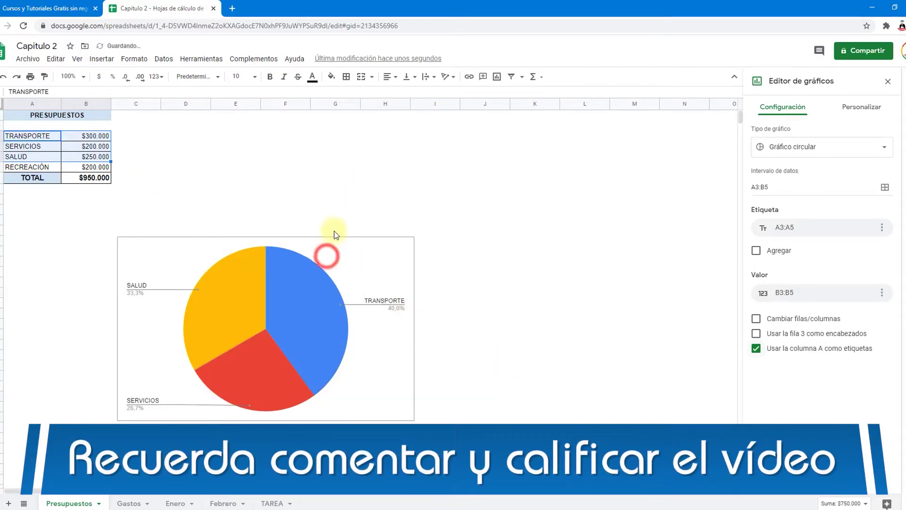
Move the chart up beside the table and restore its data range to A3:B6.
left_click(350, 250)
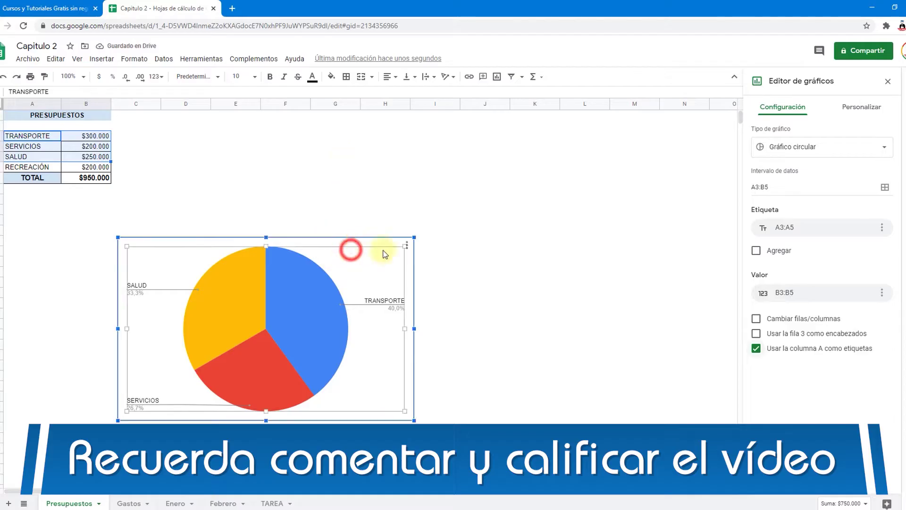
left_click_drag(361, 242, 360, 117)
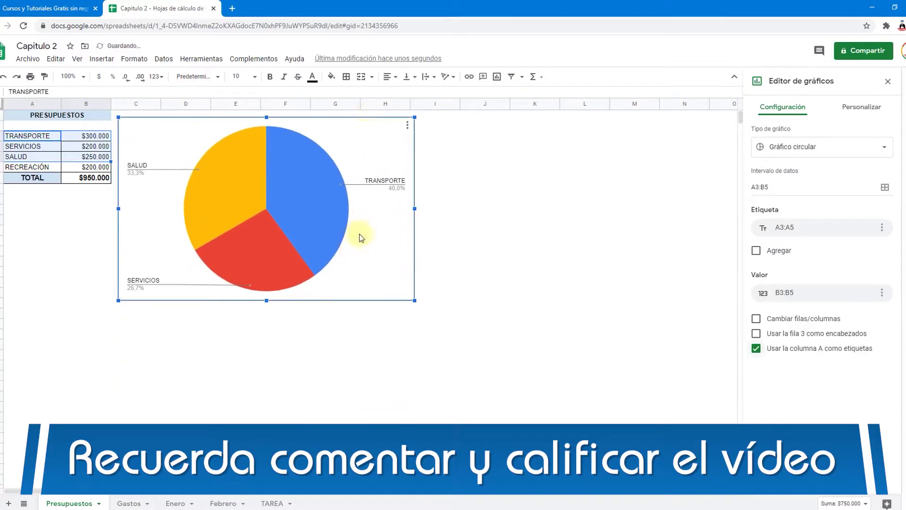
left_click(263, 238)
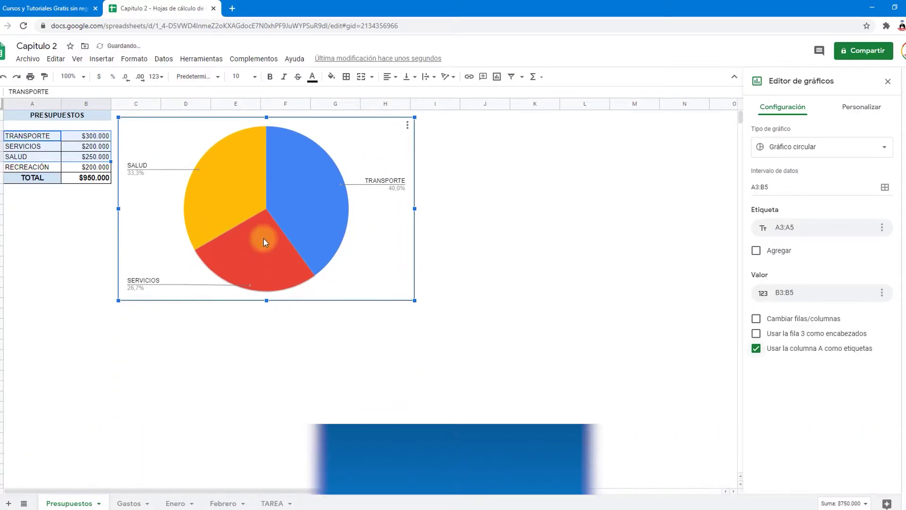
left_click(881, 228)
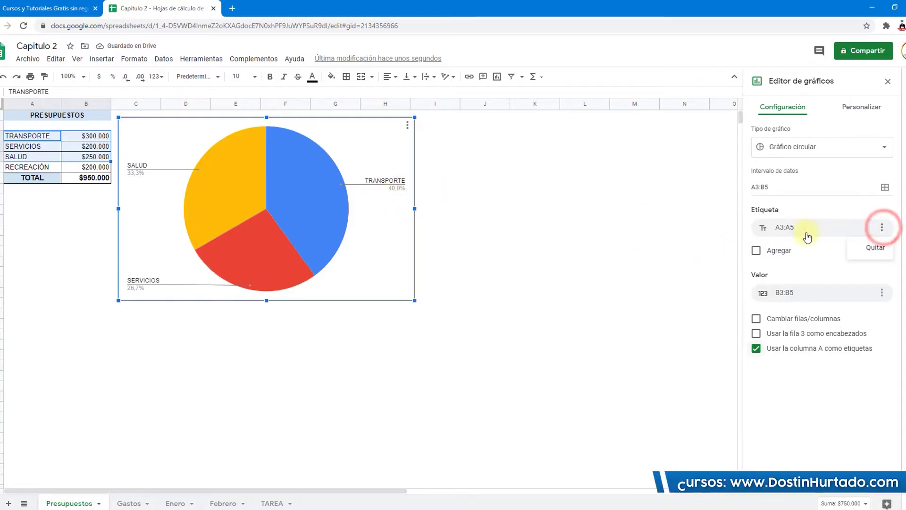
left_click(885, 187)
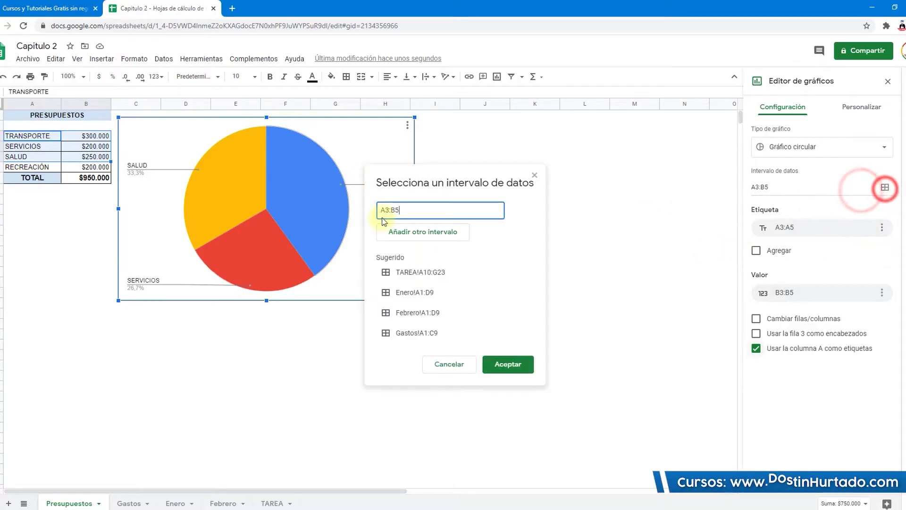
left_click_drag(21, 135, 89, 177)
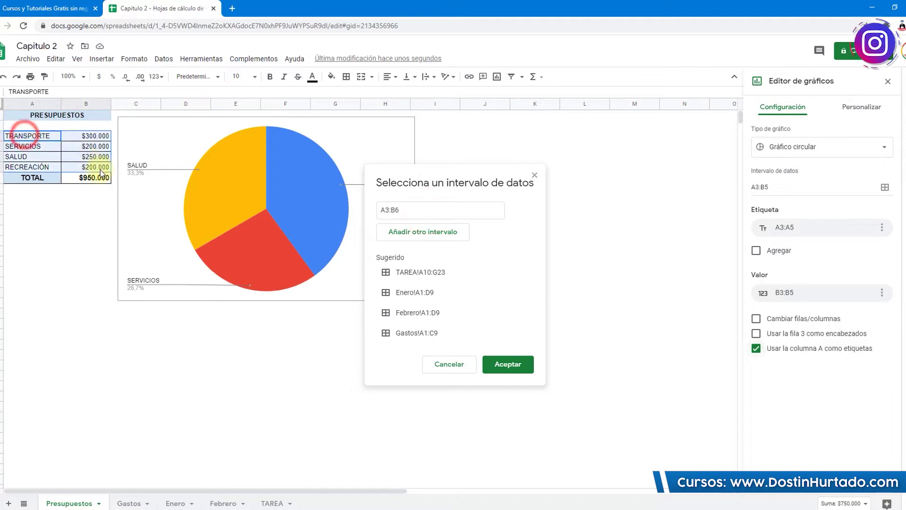
left_click(510, 364)
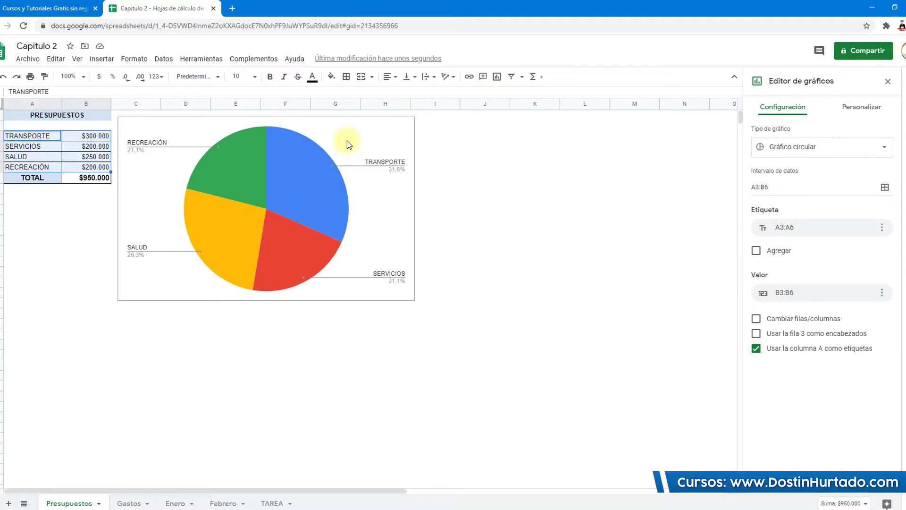
Switch the chart type to columns, then back to a pie chart.
left_click(884, 146)
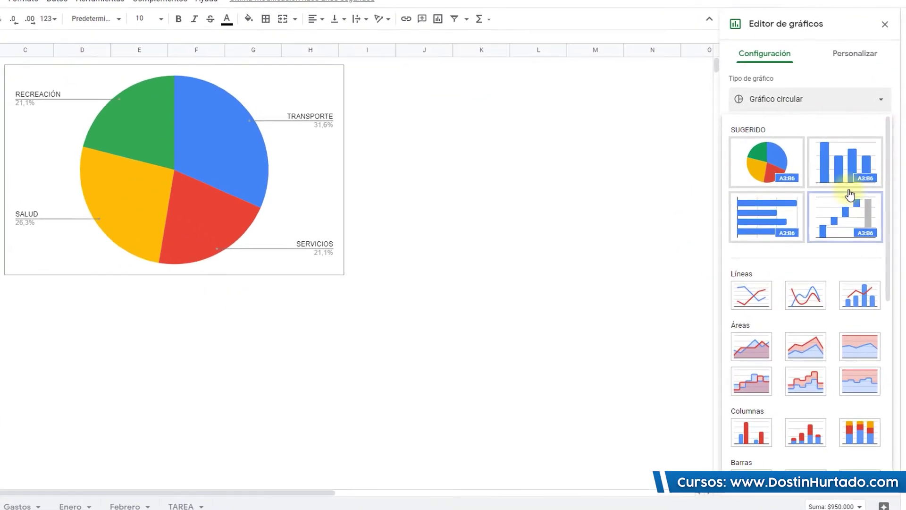
left_click(848, 186)
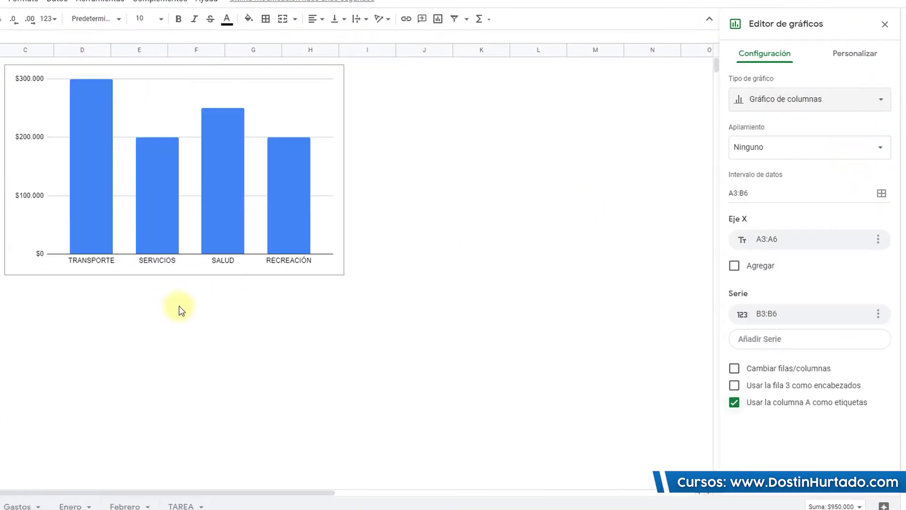
left_click(836, 109)
left_click(781, 149)
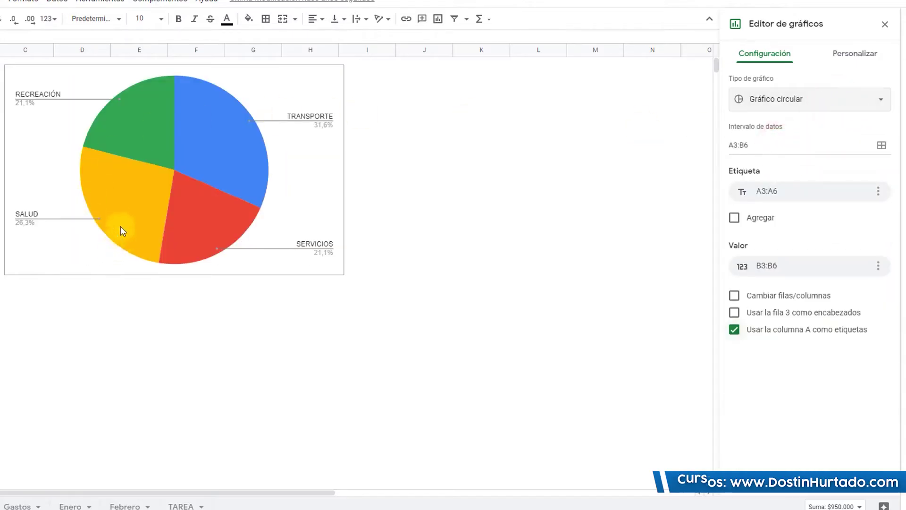
Under Personalizar's Chart style, turn 3D on and back off, keeping a flat pie.
left_click(881, 54)
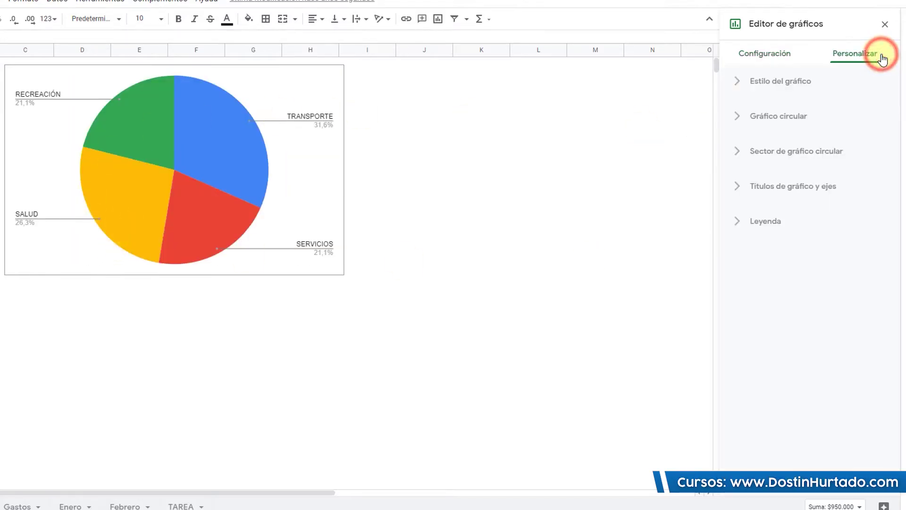
left_click(771, 84)
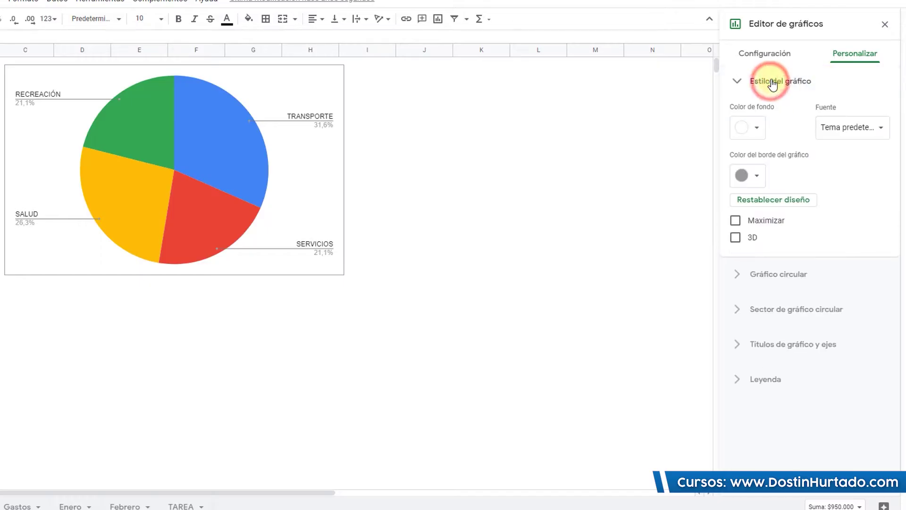
left_click(735, 237)
left_click(736, 237)
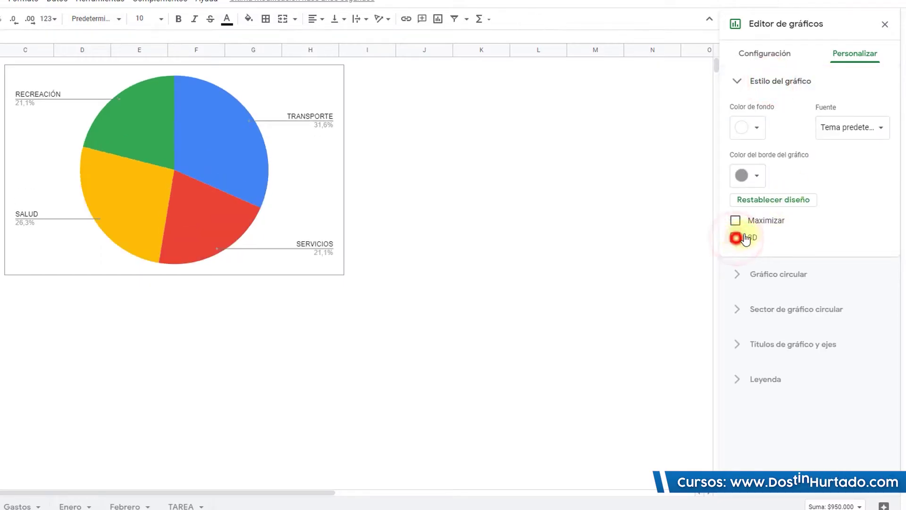
left_click(786, 83)
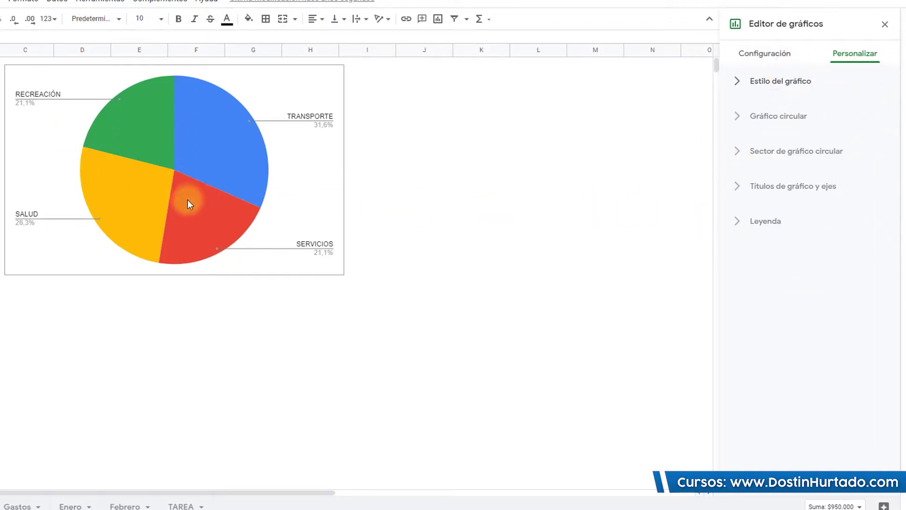
Set slice labels to Valor ($300.000, $250.000, $200.000, $200.000) and close the editor.
left_click(733, 117)
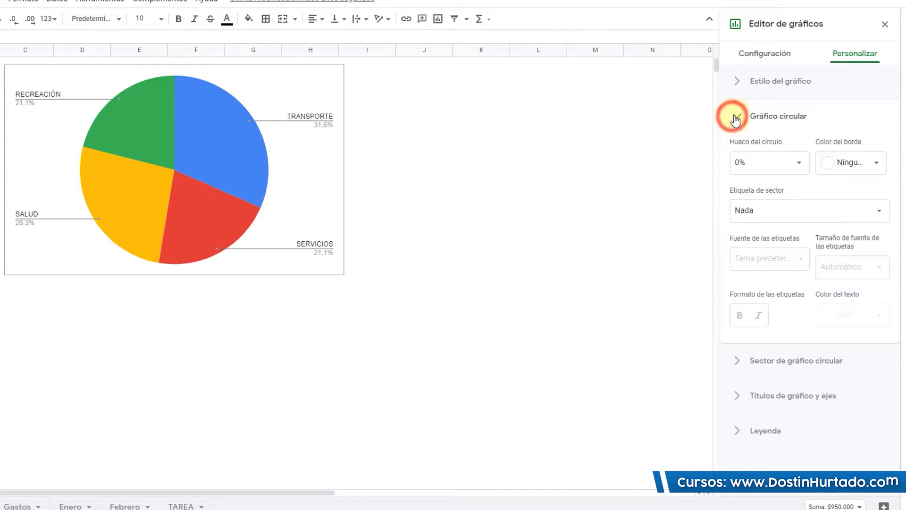
left_click(807, 211)
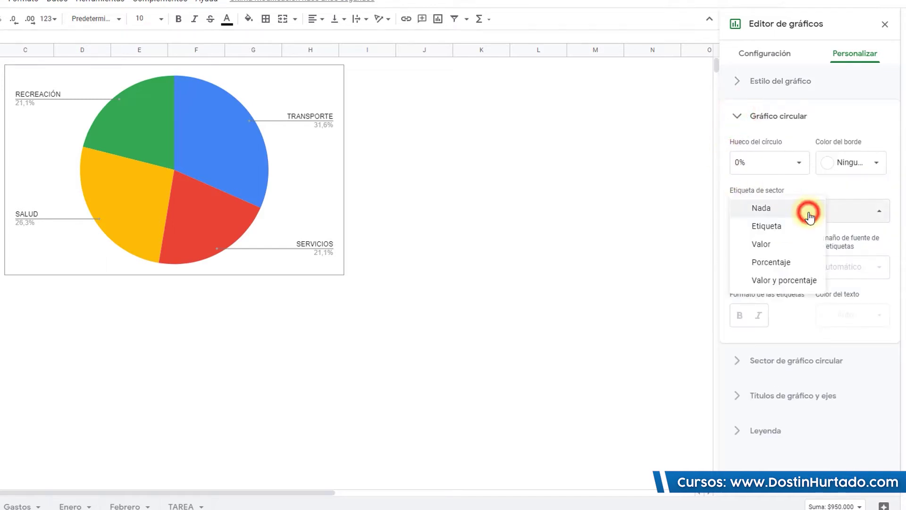
left_click(782, 244)
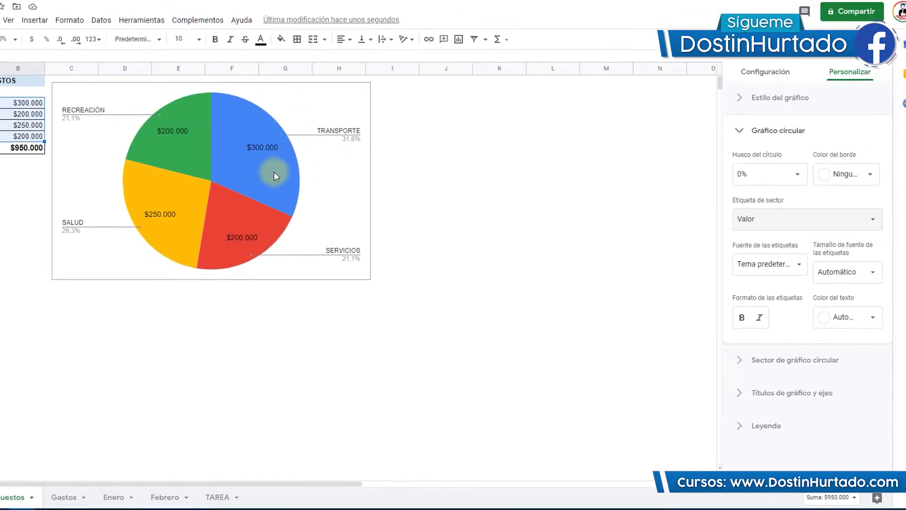
left_click(42, 130)
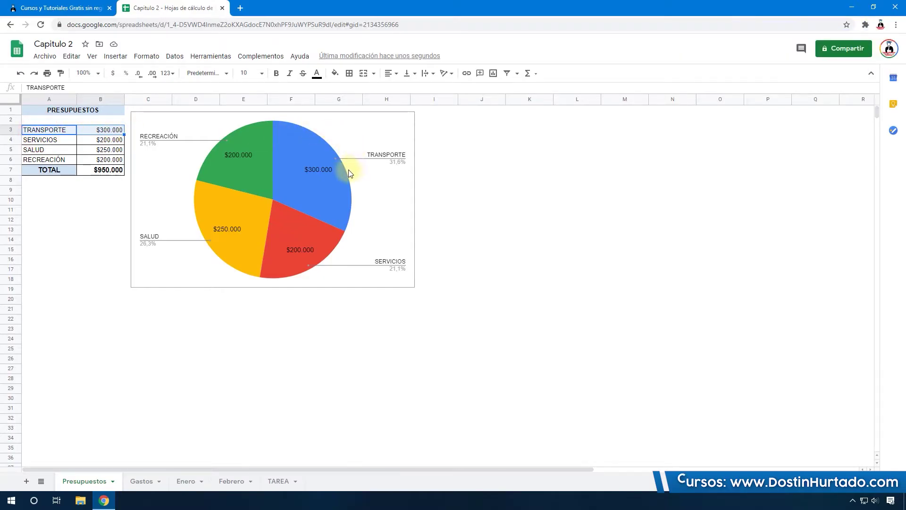
Select the pie chart and reopen its chart editor on the A3:B6 setup.
left_click(373, 140)
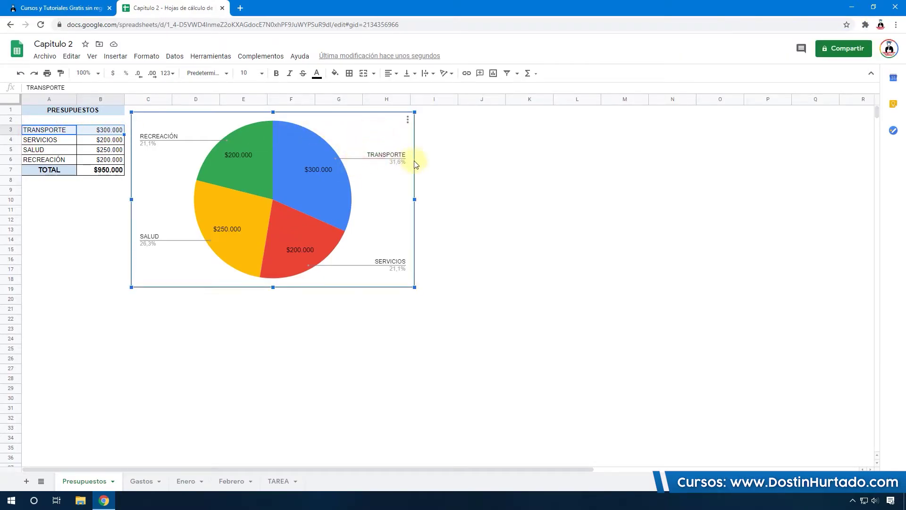
left_click(452, 151)
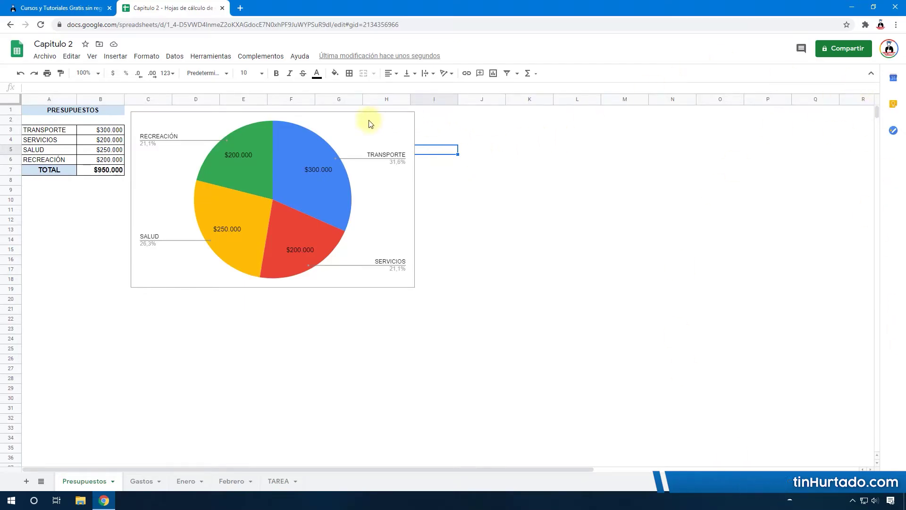
left_click(356, 127)
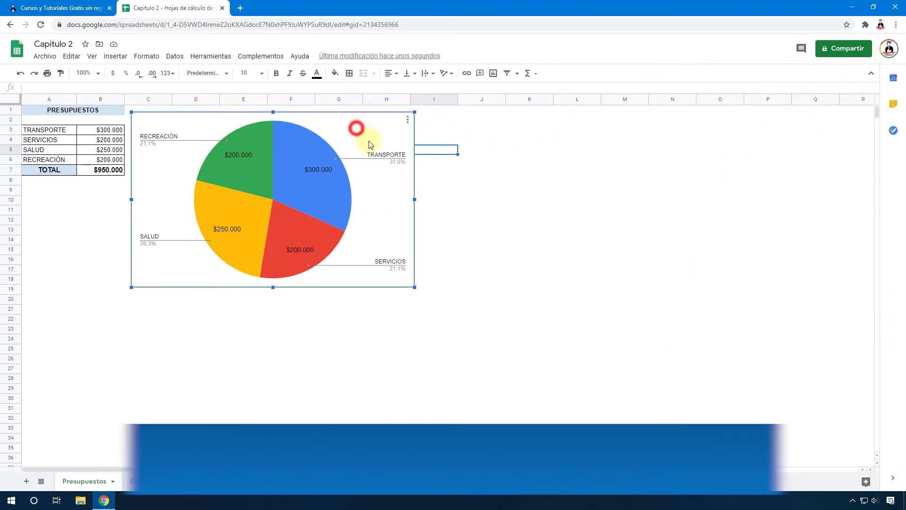
left_click(408, 120)
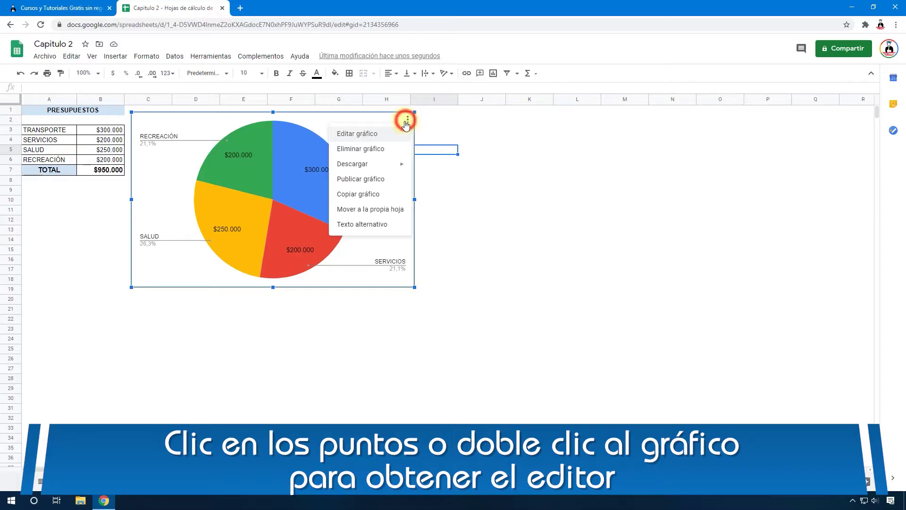
left_click(375, 135)
left_click(569, 160)
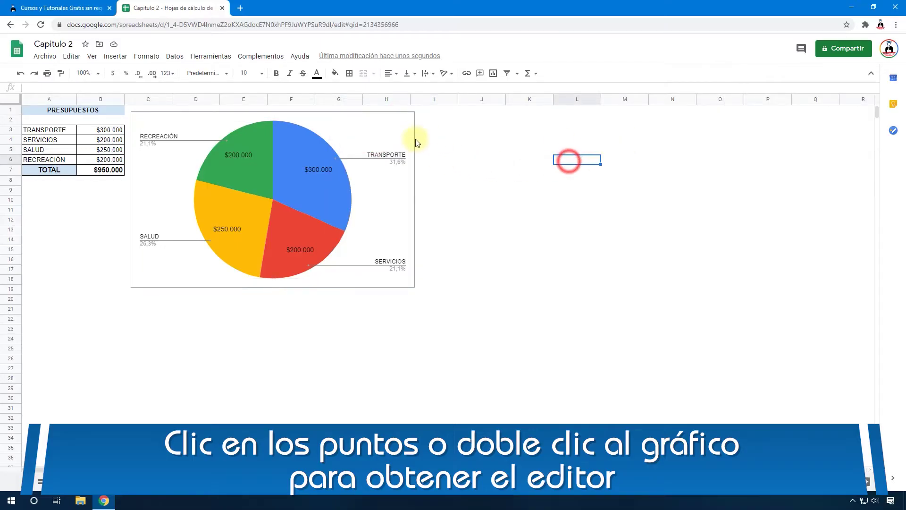
double_click(393, 128)
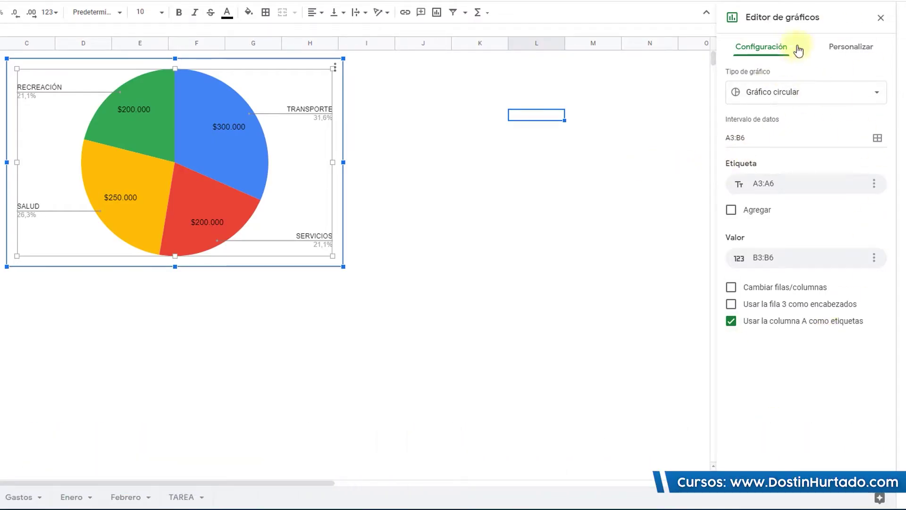
Change the pie slice labels to Valor y porcentaje.
left_click(842, 46)
left_click(766, 111)
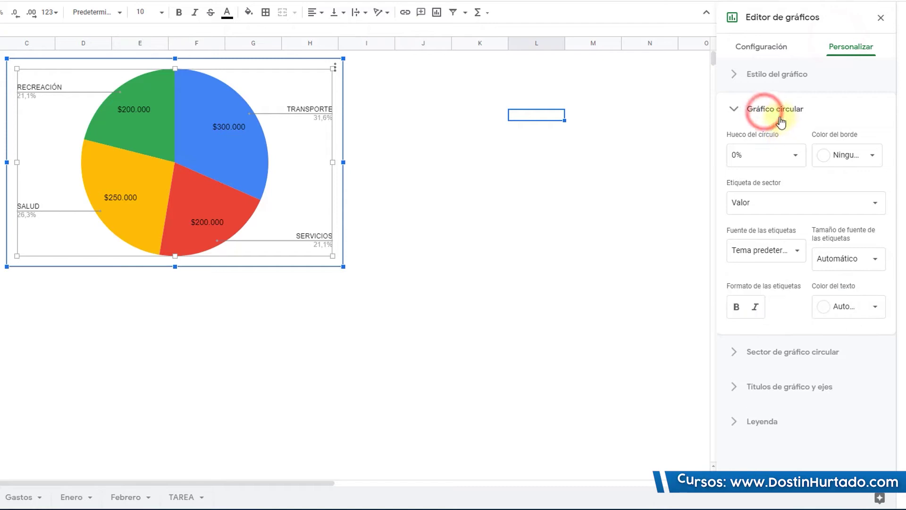
left_click(781, 120)
left_click(783, 112)
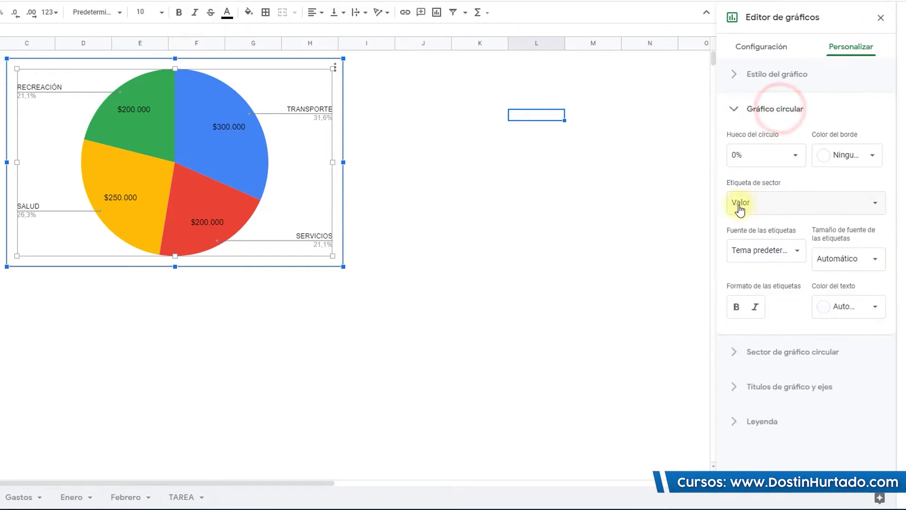
left_click(770, 203)
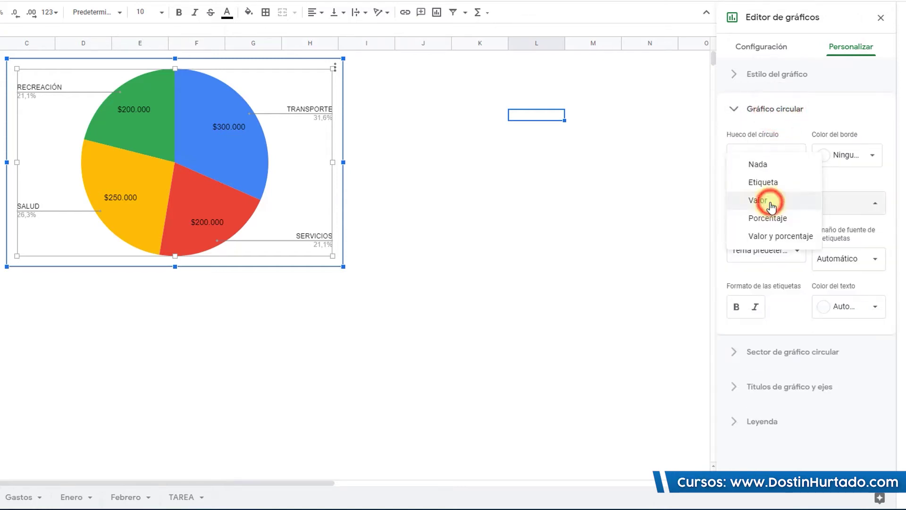
left_click(771, 239)
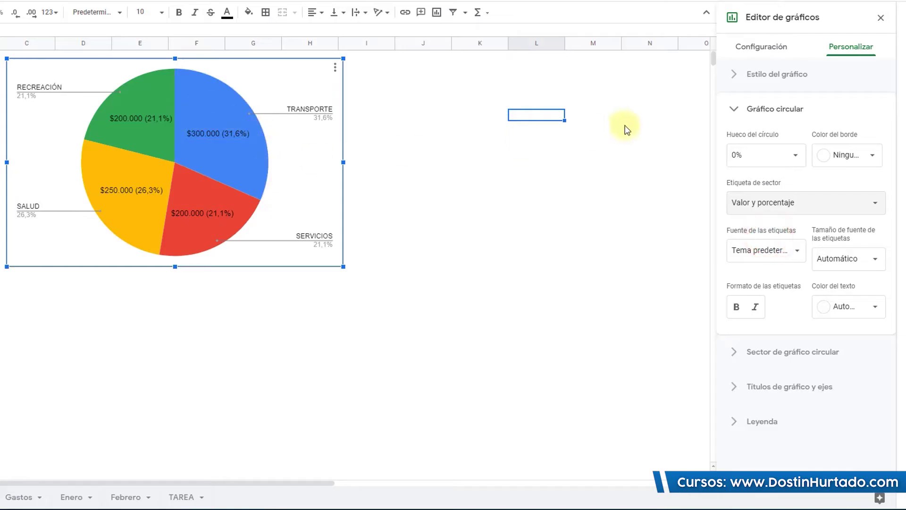
left_click(780, 110)
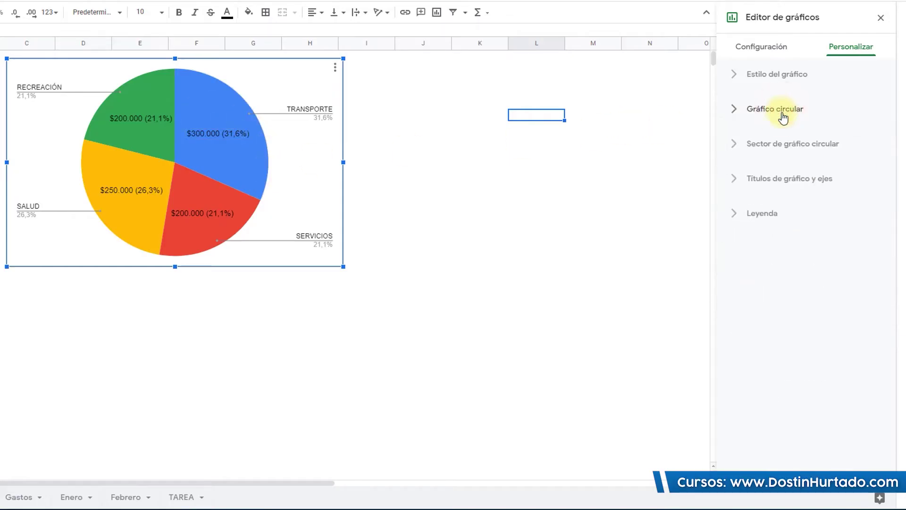
Try the SALUD slice in magenta pulled 25% out, then undo both changes.
left_click(747, 148)
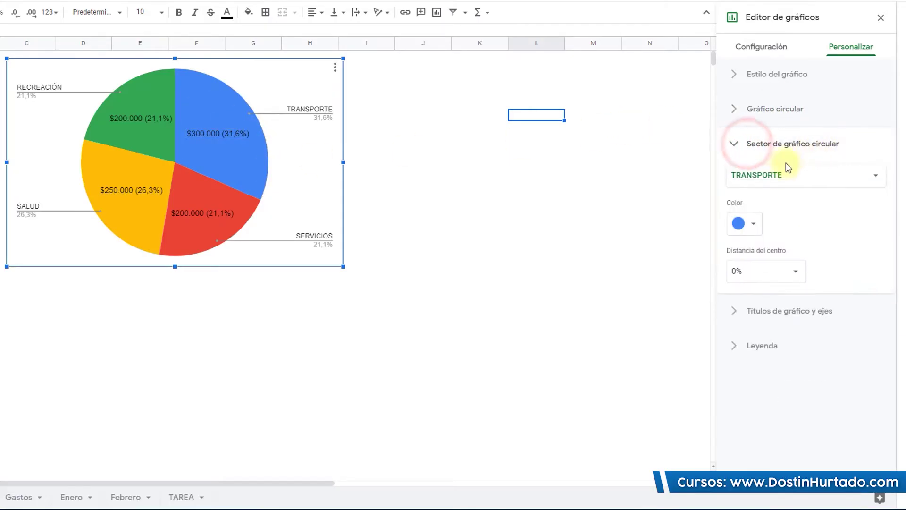
left_click(790, 180)
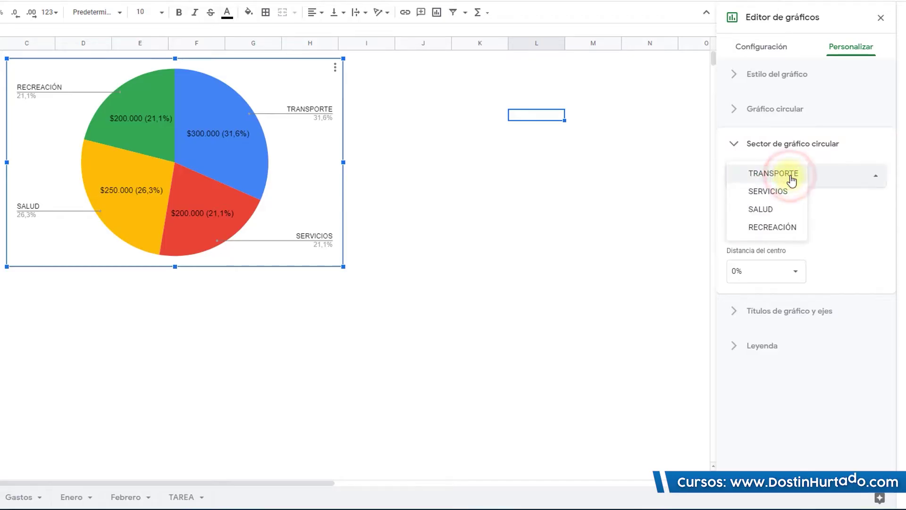
left_click(774, 209)
left_click(751, 226)
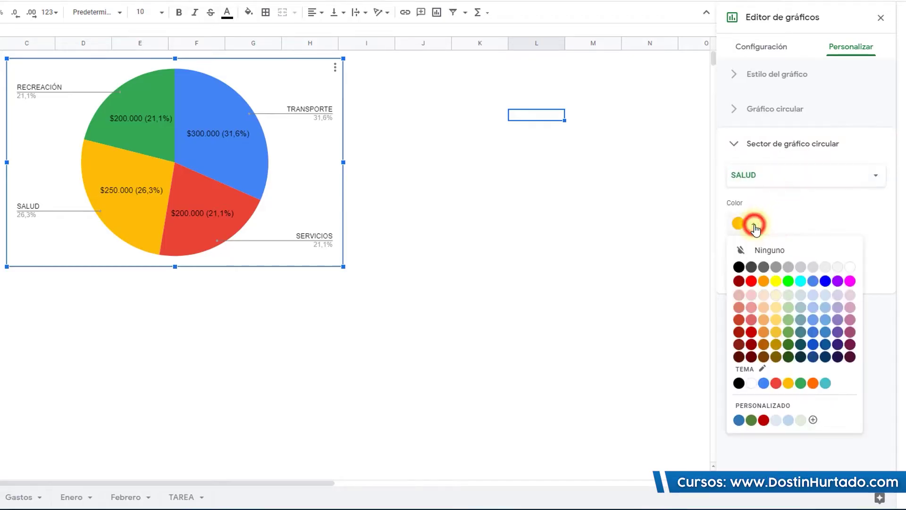
left_click(852, 282)
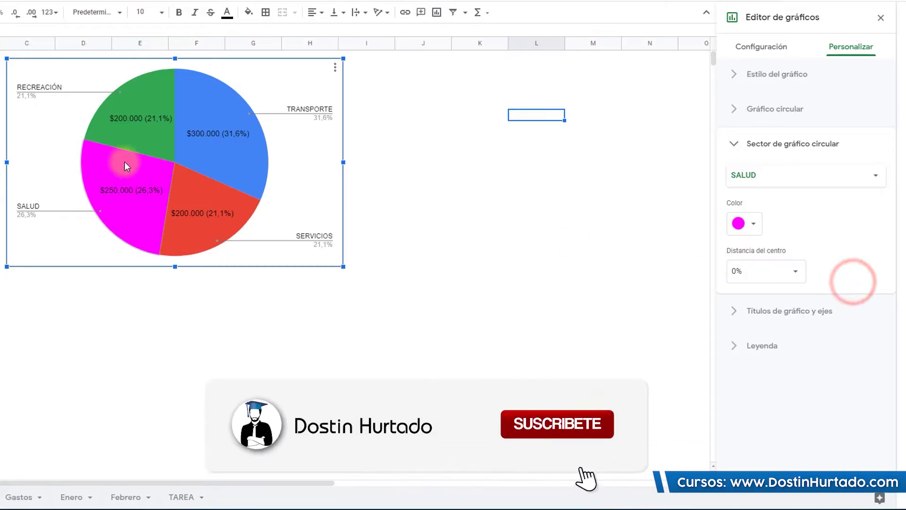
left_click(801, 272)
left_click(755, 314)
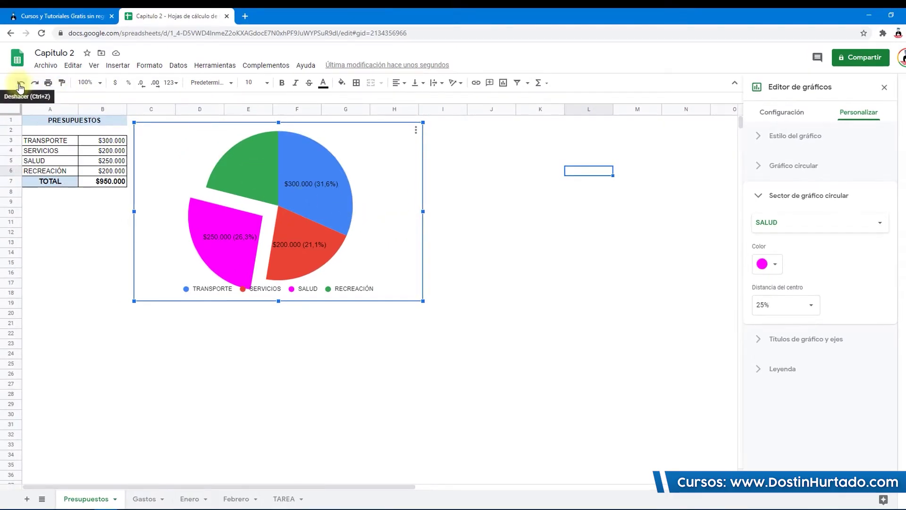
left_click(20, 85)
left_click(19, 85)
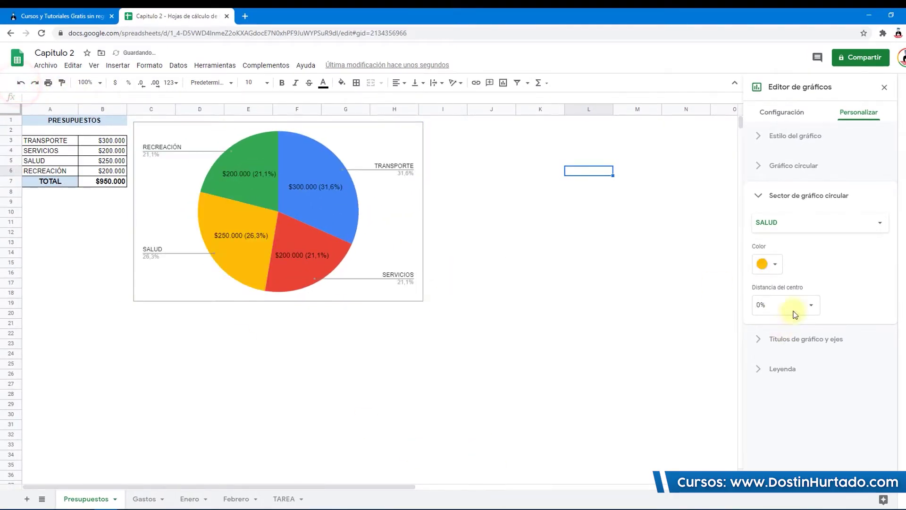
left_click(791, 199)
Enter PRESUPUESTOS as the chart title text with centre alignment and bold.
left_click(800, 224)
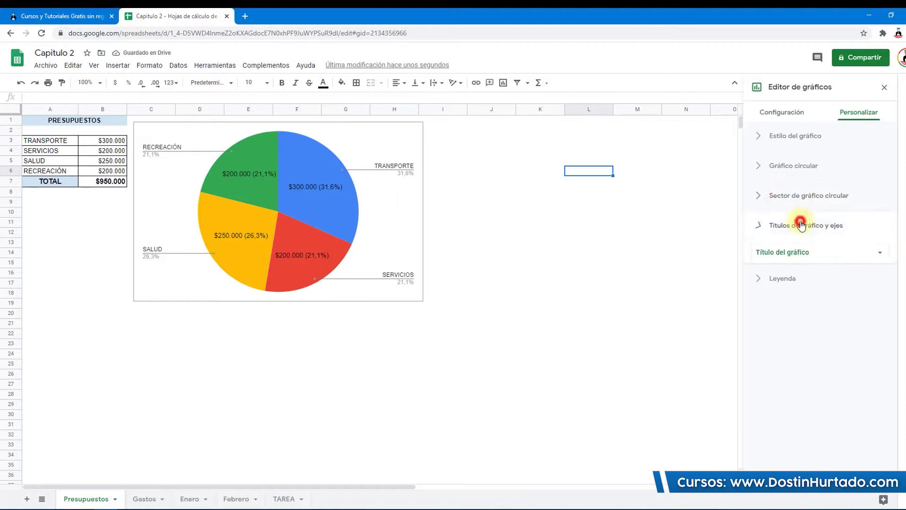
left_click(806, 299)
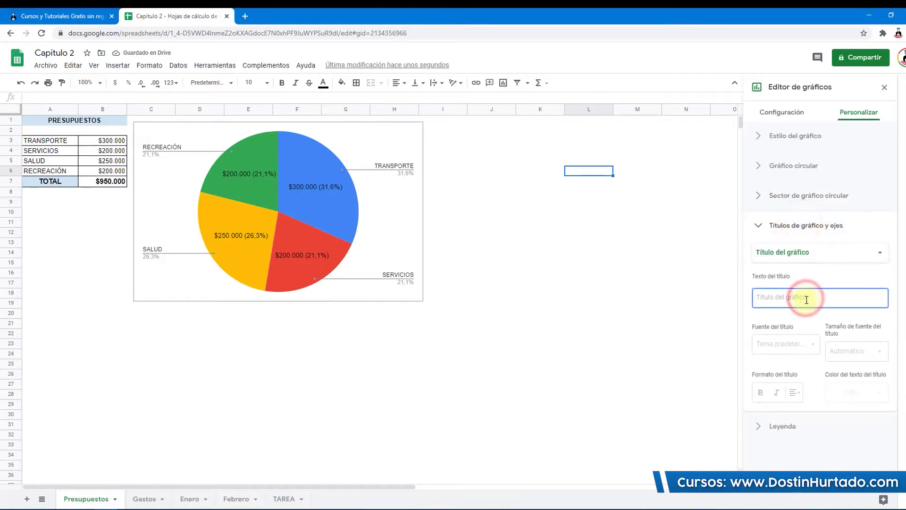
key("Caps_Lock")
type("PRESUPUESTOS")
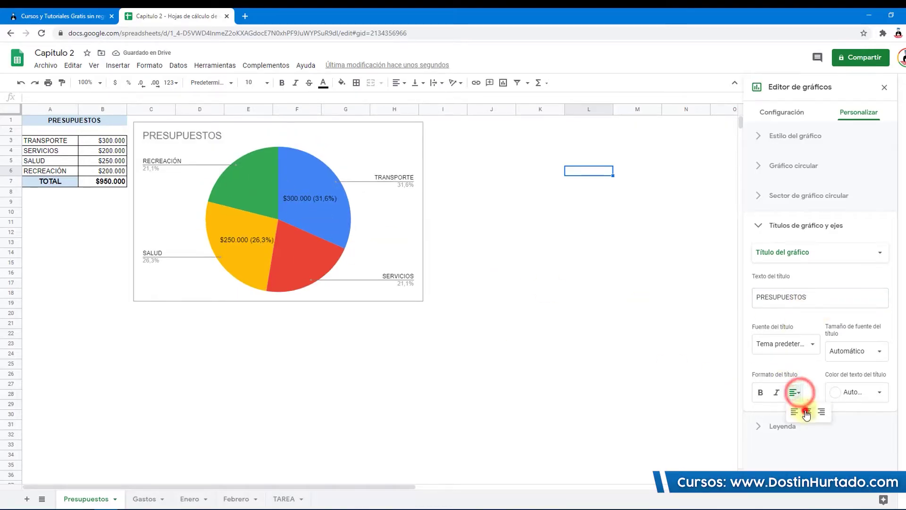
left_click(808, 411)
left_click(760, 392)
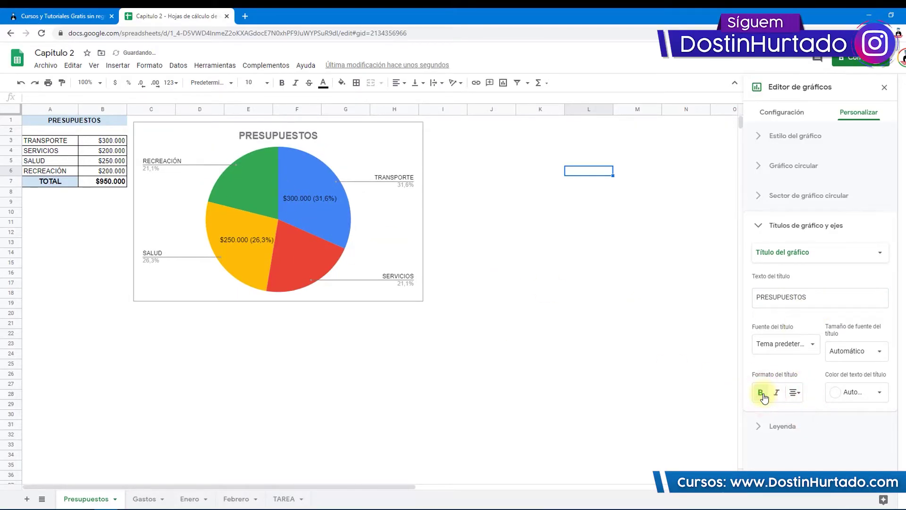
left_click(820, 225)
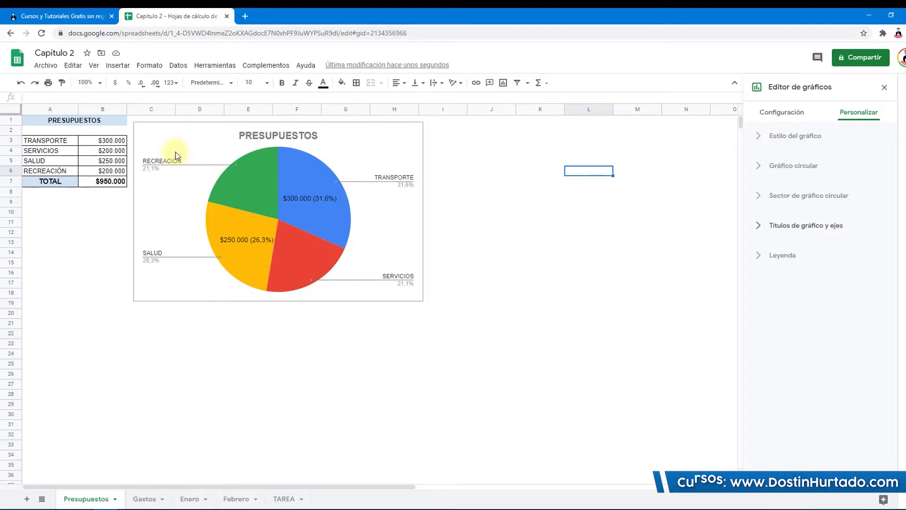
Open the Gastos sheet's Enero–Agosto INGRESOS/EGRESOS table and select cell B12.
left_click(143, 500)
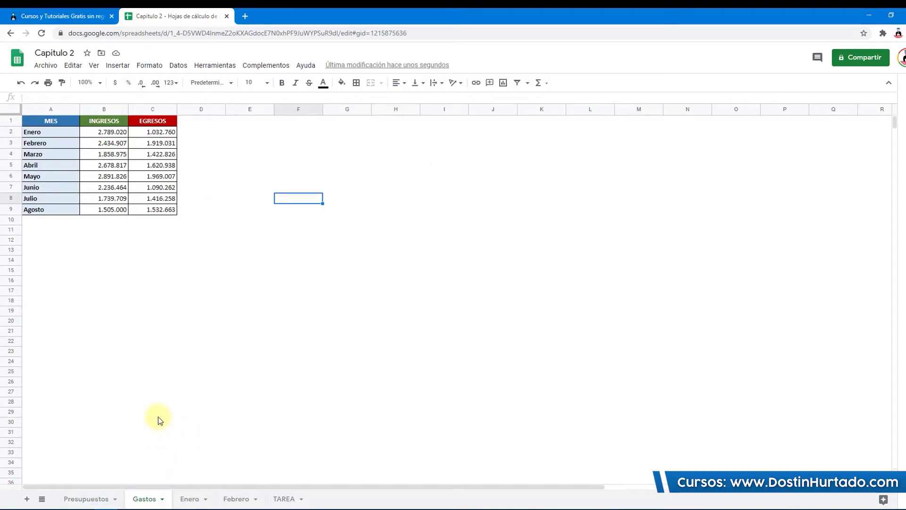
left_click(87, 499)
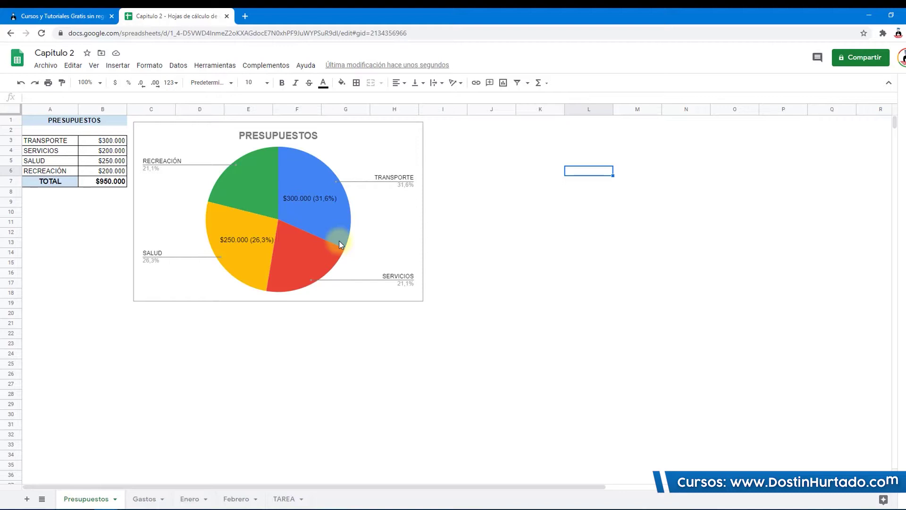
left_click(144, 499)
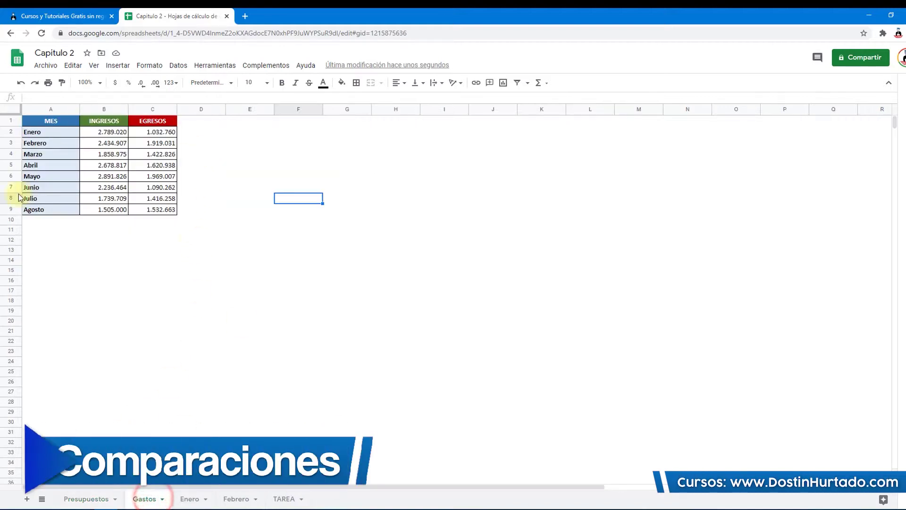
left_click(82, 245)
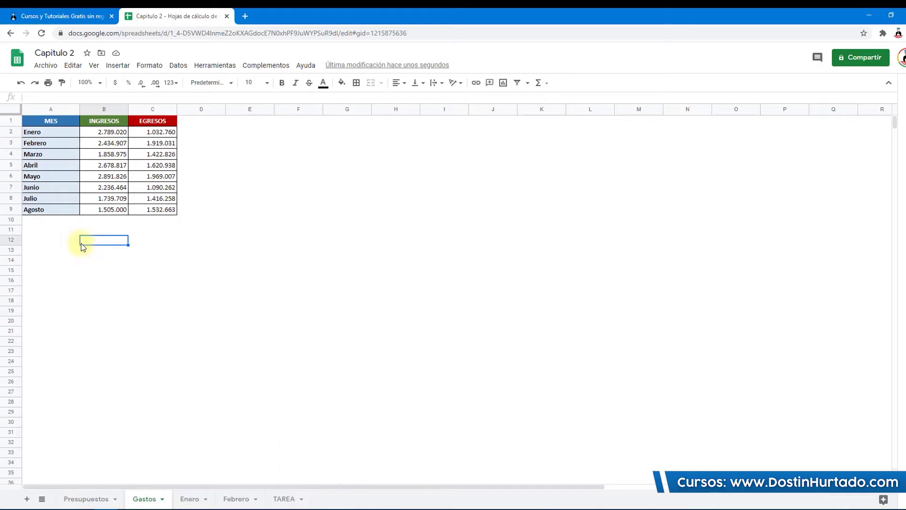
Insert an empty chart and move it up beside the table.
left_click(118, 65)
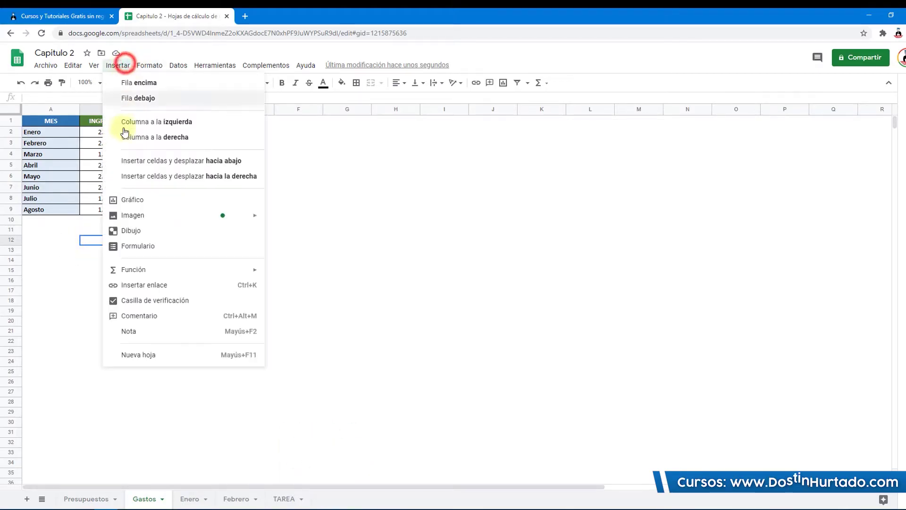
left_click(148, 202)
left_click_drag(383, 222, 344, 139)
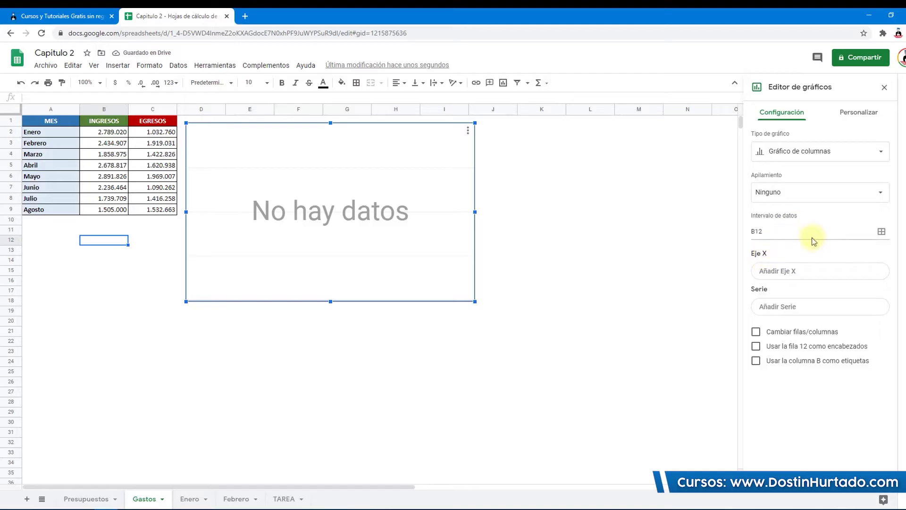
Set the chart's data range to A1:B9, then widen it to the full table A1:C9.
left_click(881, 232)
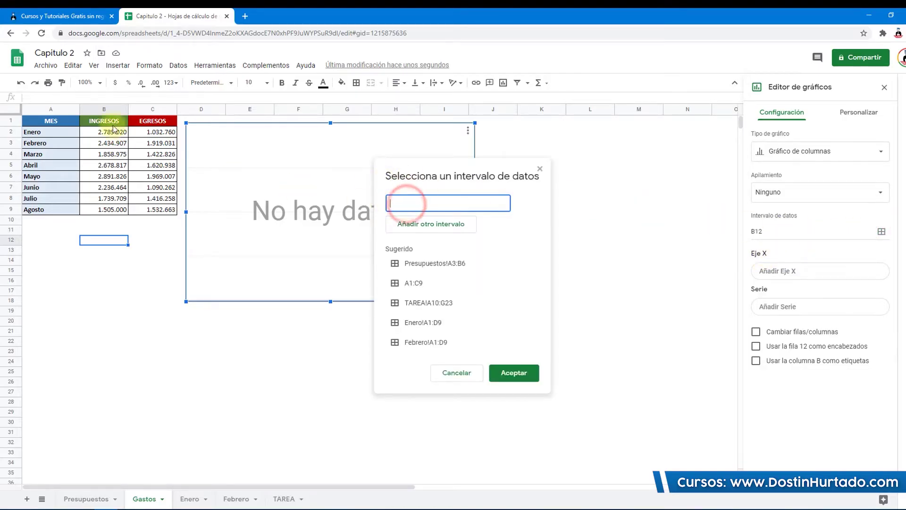
left_click_drag(50, 121, 124, 211)
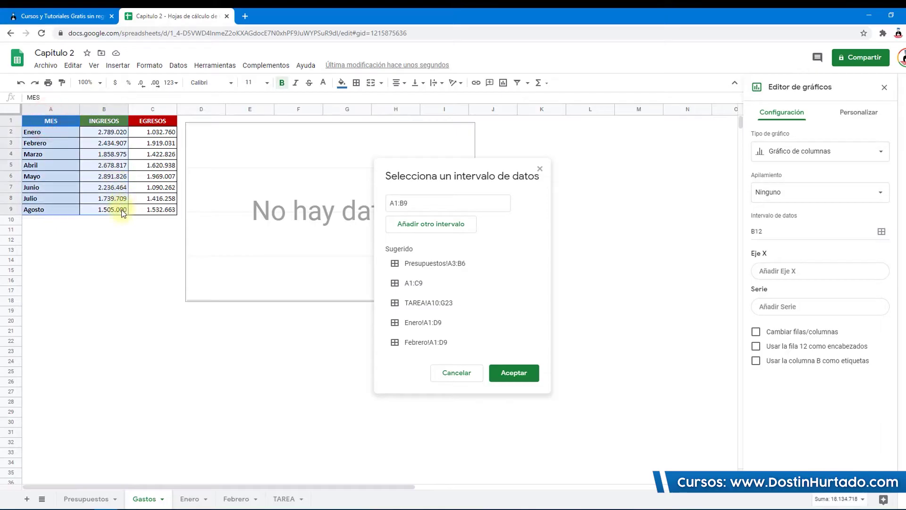
left_click(507, 374)
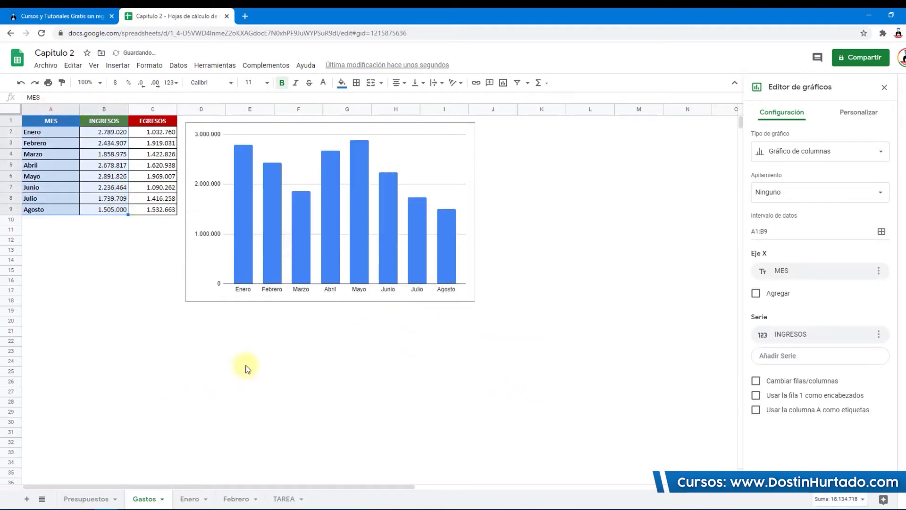
left_click(885, 236)
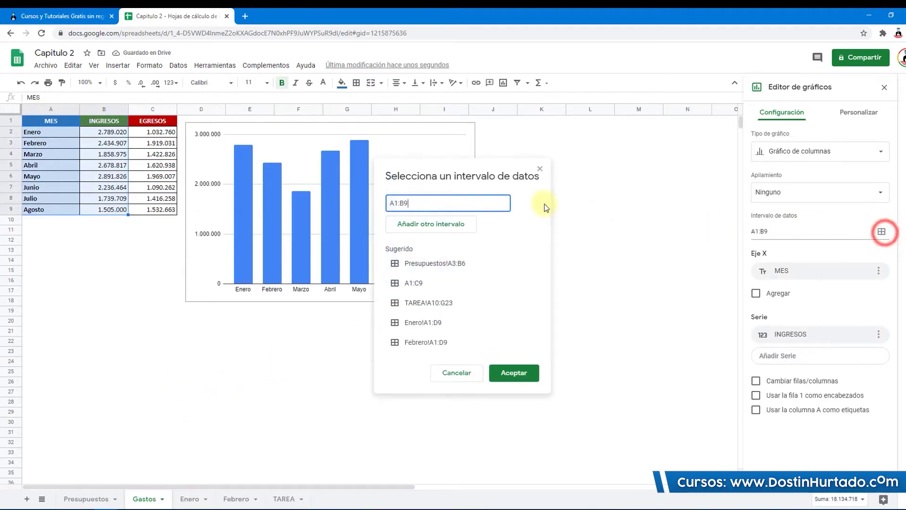
triple_click(455, 203)
key("BackSpace")
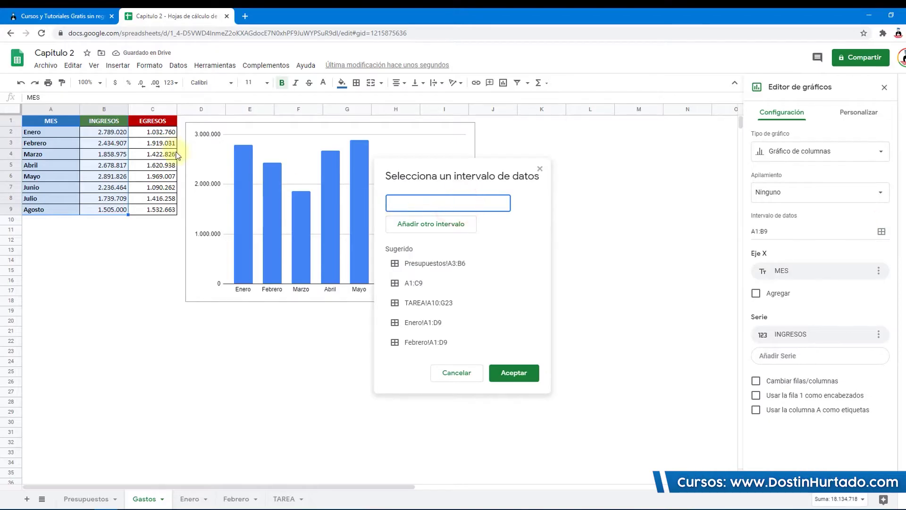
left_click_drag(55, 125, 170, 210)
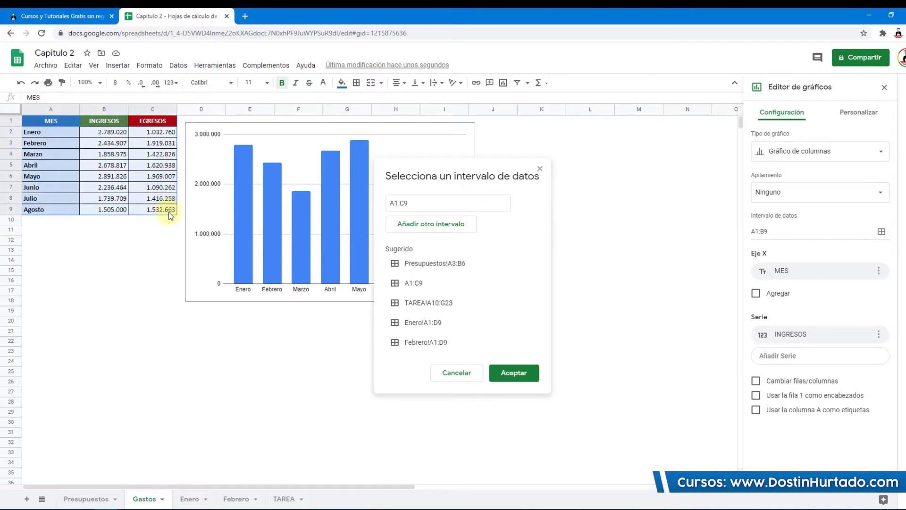
left_click(523, 374)
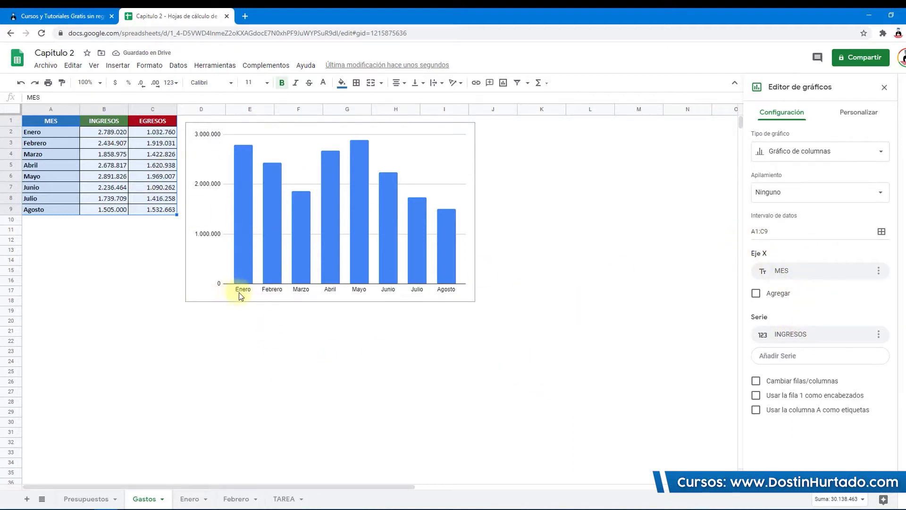
Check the X-axis column choices, then select the month cells in column A and the chart.
left_click(838, 274)
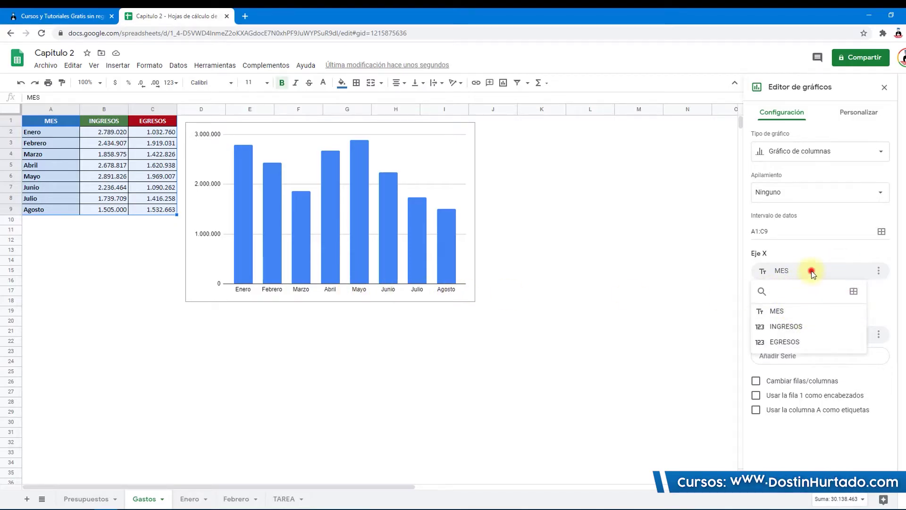
left_click(811, 270)
left_click(50, 121)
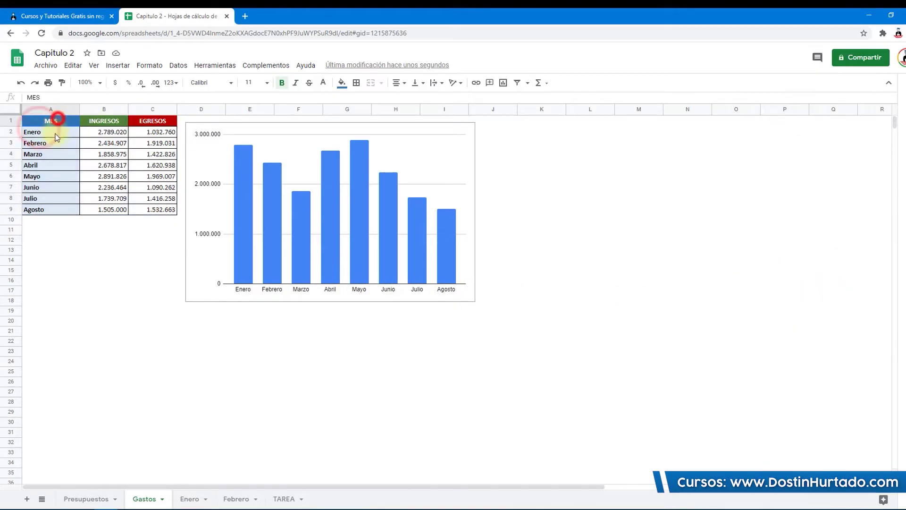
left_click_drag(56, 137, 50, 238)
left_click(299, 284)
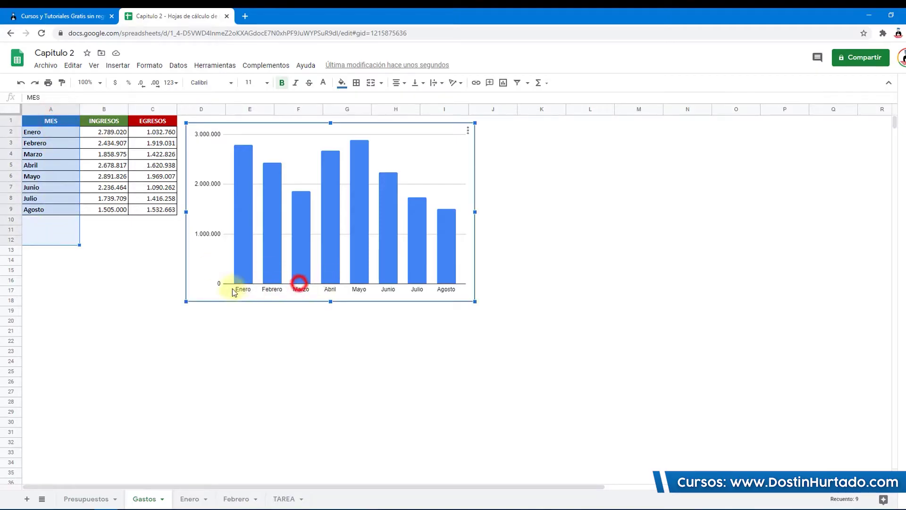
Add EGRESOS as a second series beside INGRESOS in the chart's data settings.
double_click(448, 150)
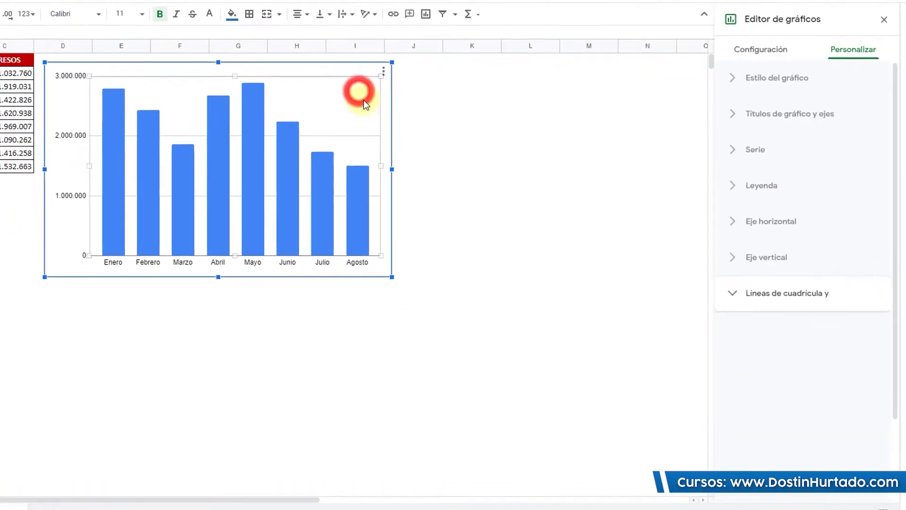
left_click(779, 49)
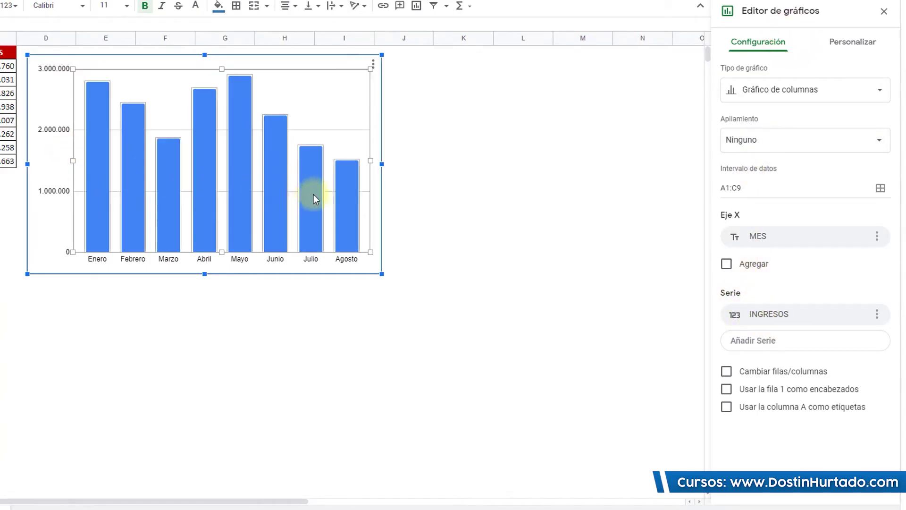
left_click(770, 348)
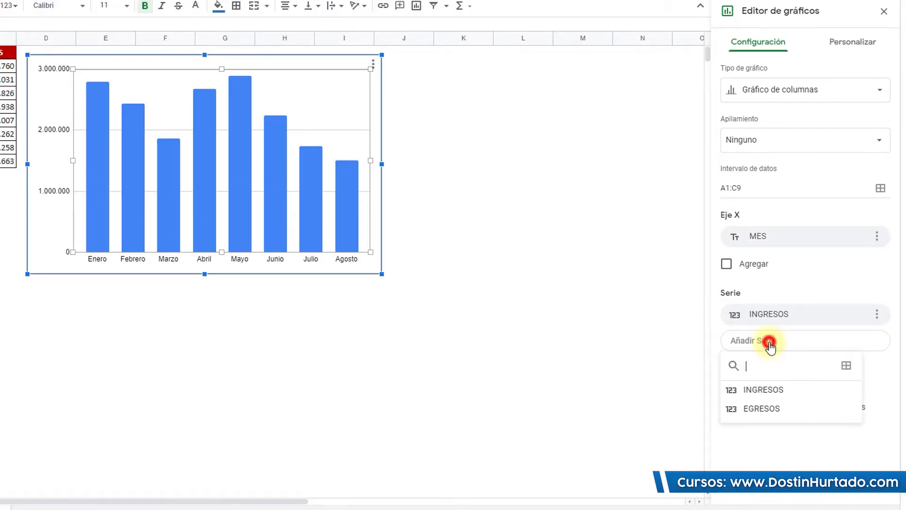
left_click(763, 409)
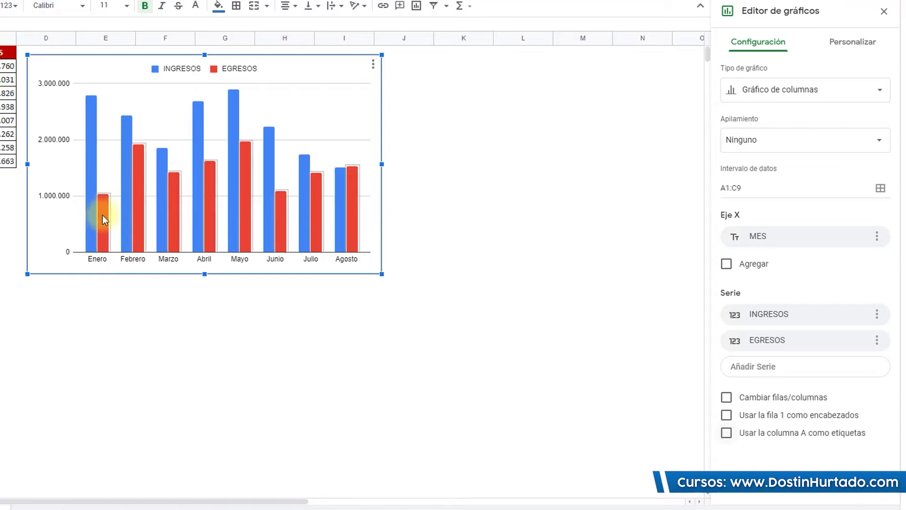
left_click(89, 174)
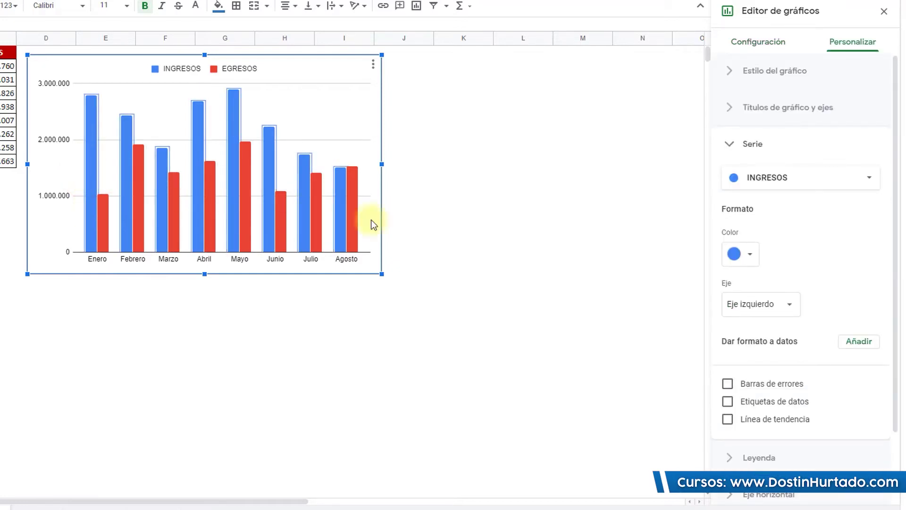
Colour the INGRESOS bars green, leaving the EGRESOS bars red.
left_click(725, 261)
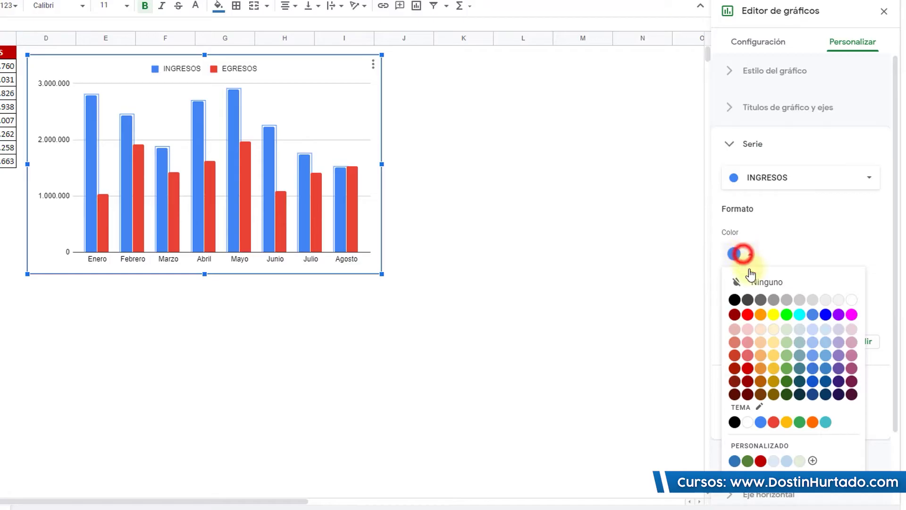
left_click(784, 373)
left_click(102, 140)
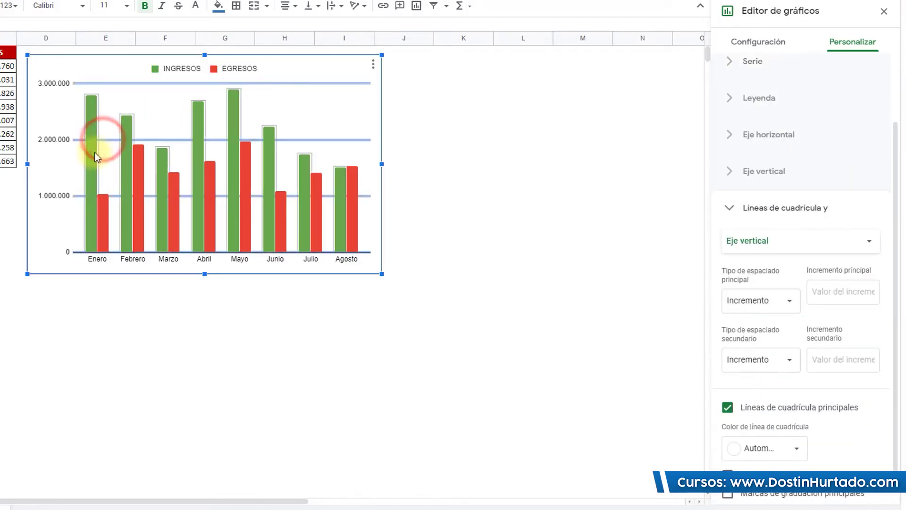
left_click(91, 158)
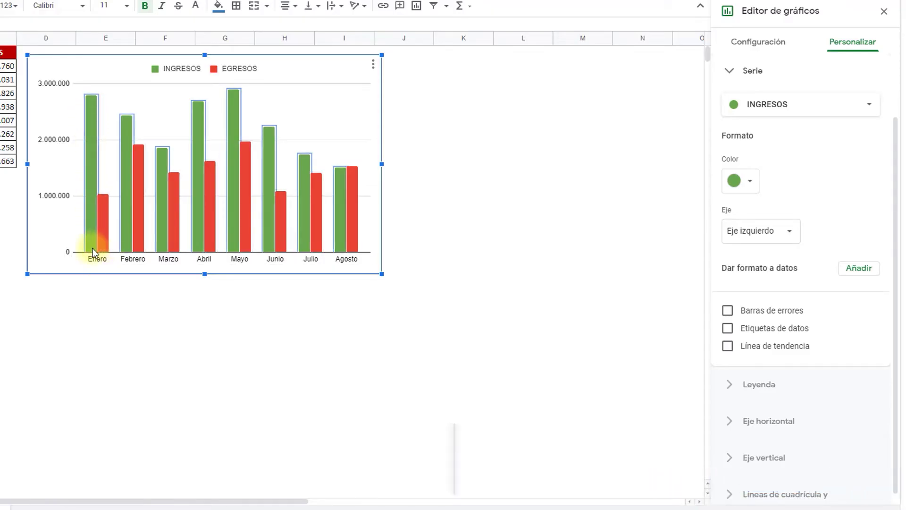
Select the Enero row with both amounts, then reopen and close the chart editor.
left_click(47, 108)
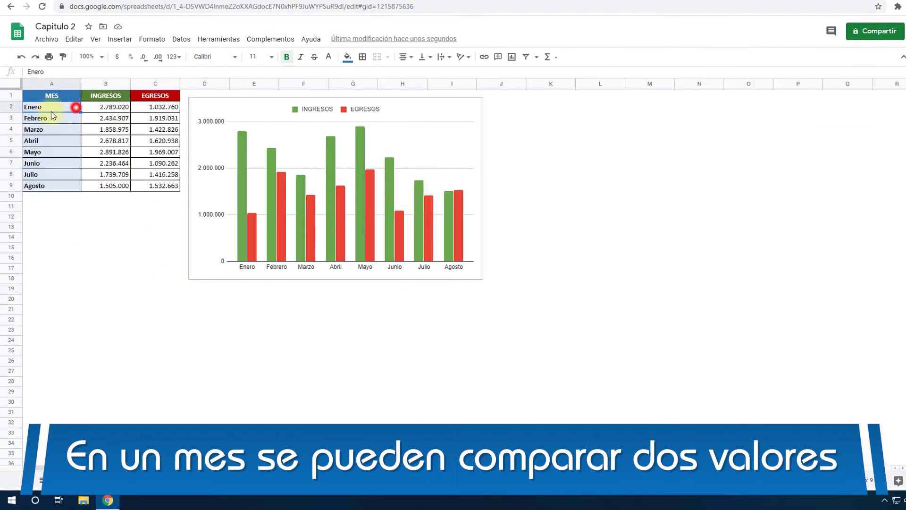
left_click_drag(93, 109, 170, 111)
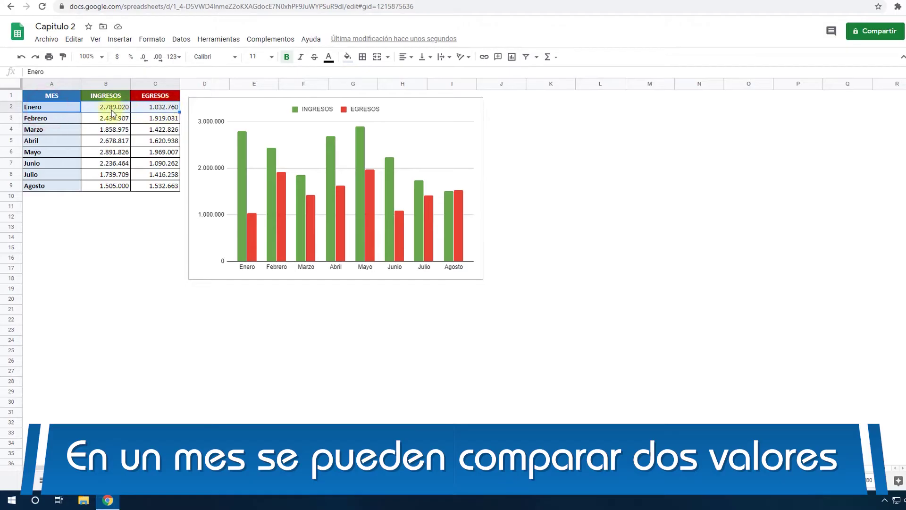
double_click(273, 103)
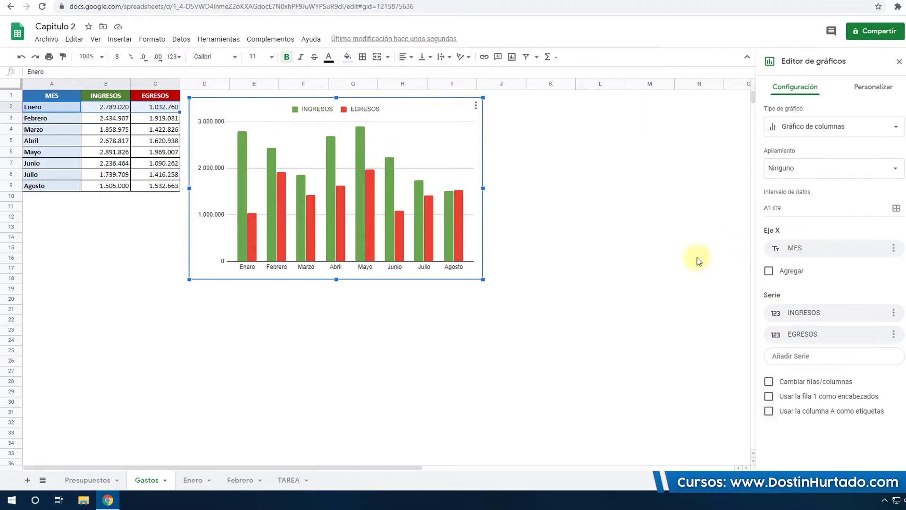
left_click(548, 151)
left_click(457, 108)
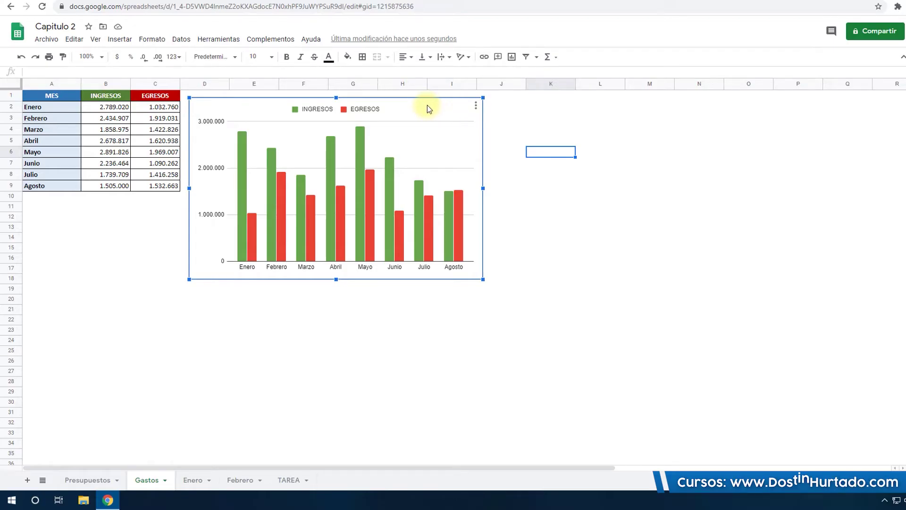
Delete the old chart and insert a new column chart from A1:C9 beside the table.
key("Delete")
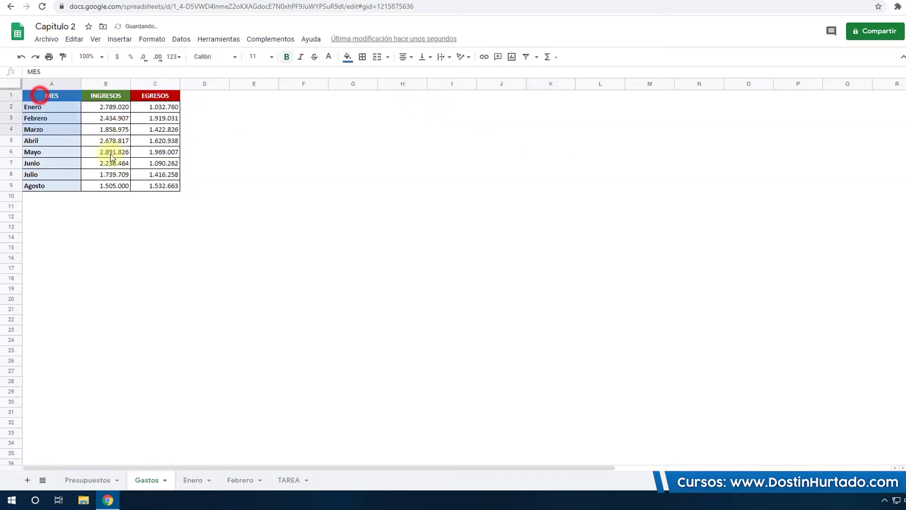
left_click_drag(40, 95, 149, 186)
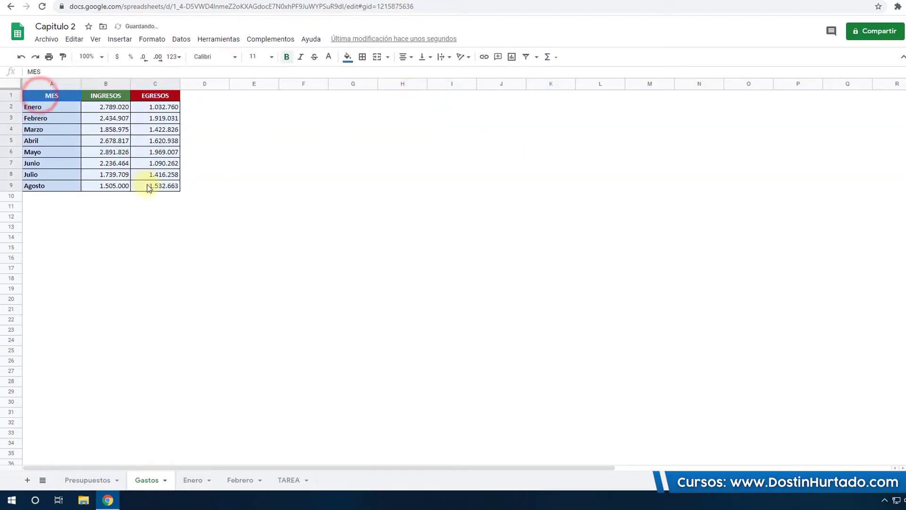
left_click(512, 57)
left_click_drag(317, 184, 281, 96)
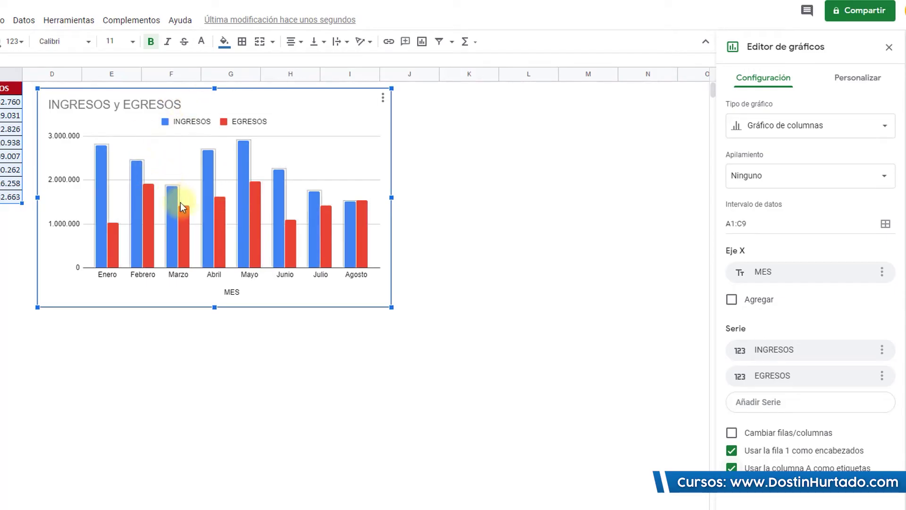
left_click(868, 78)
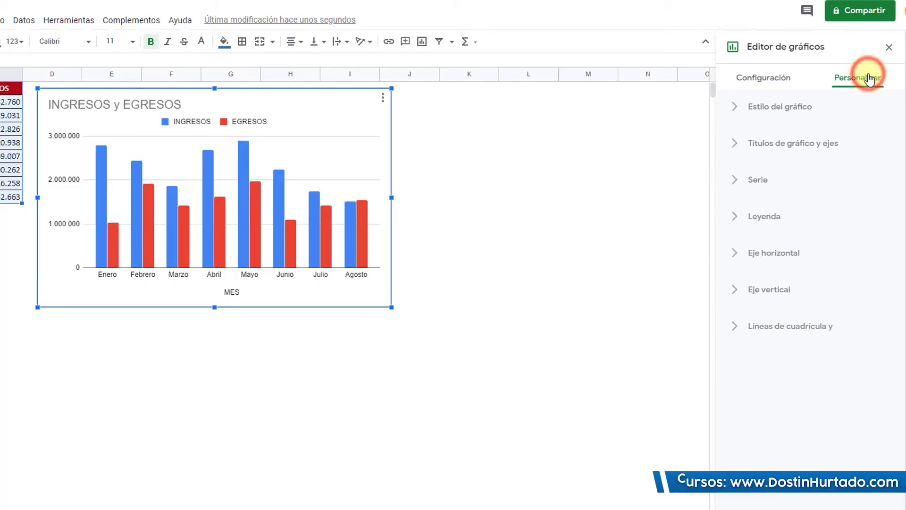
Turn on data labels for all series so each bar shows its amount, e.g. 2.789.020.
left_click(740, 181)
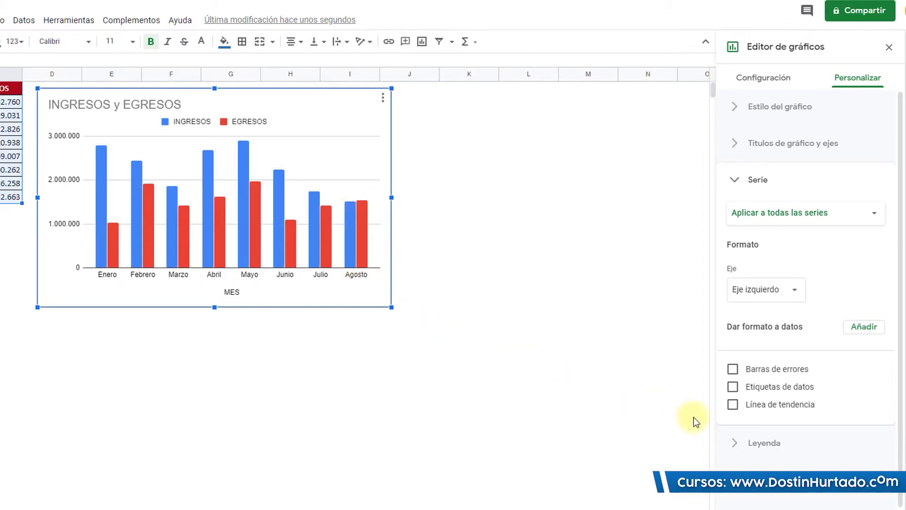
left_click(733, 387)
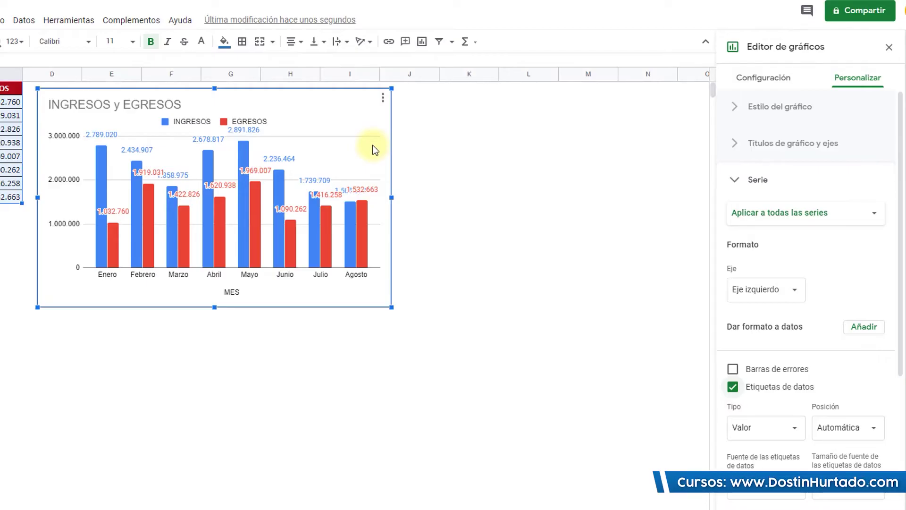
left_click(383, 98)
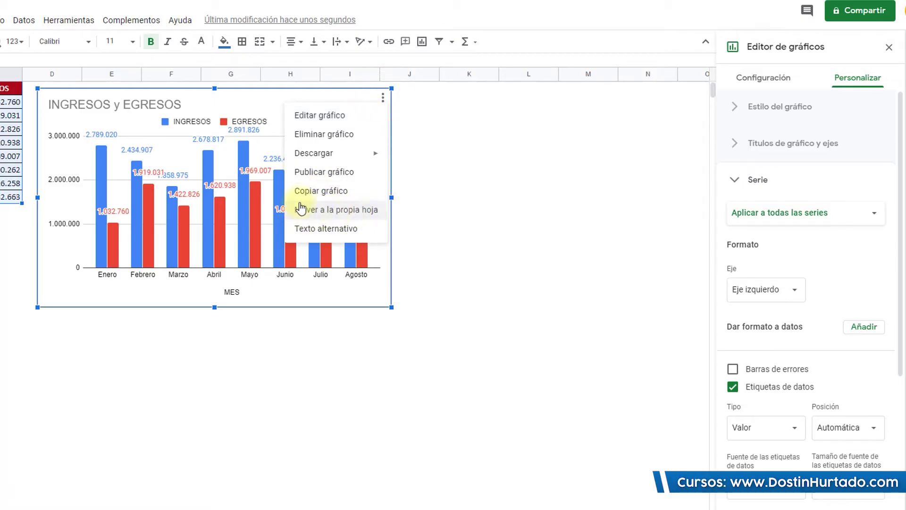
Move the chart to its own Gráfico5 sheet, copy it, and return to the Gastos sheet.
left_click(338, 210)
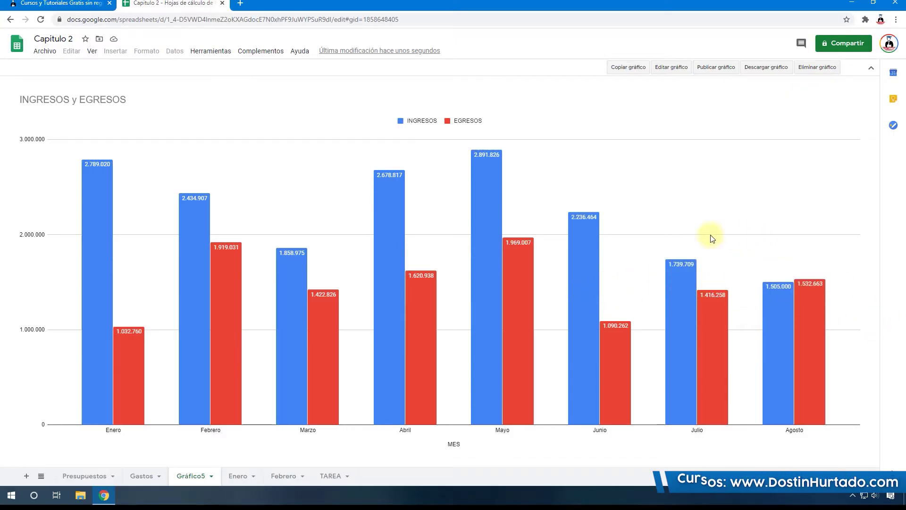
left_click(628, 67)
left_click(142, 475)
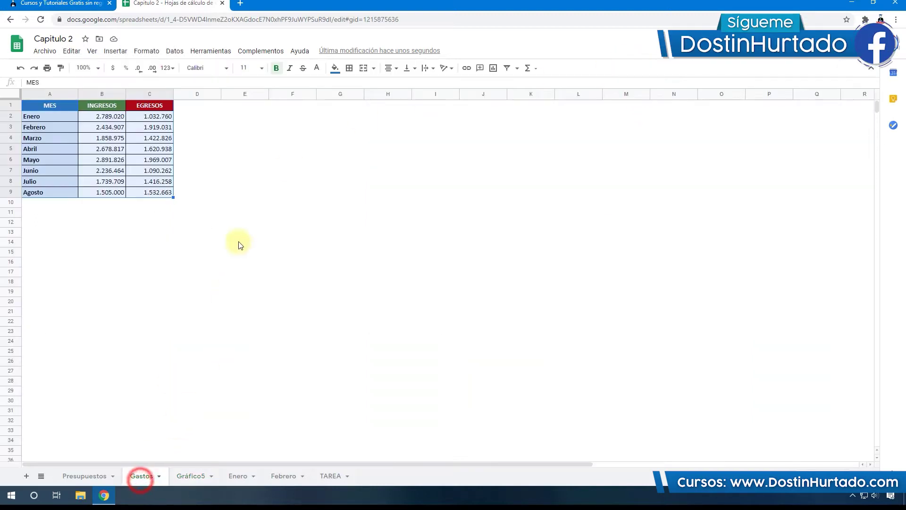
Paste the copied chart onto Gastos, place it beside the MES table, and enlarge it.
left_click(231, 191)
right_click(207, 148)
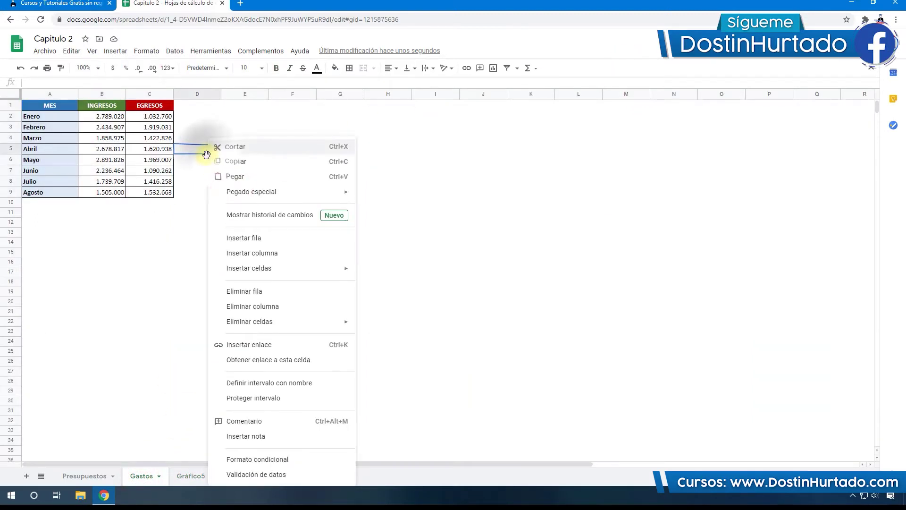
left_click(234, 178)
left_click_drag(193, 228, 355, 243)
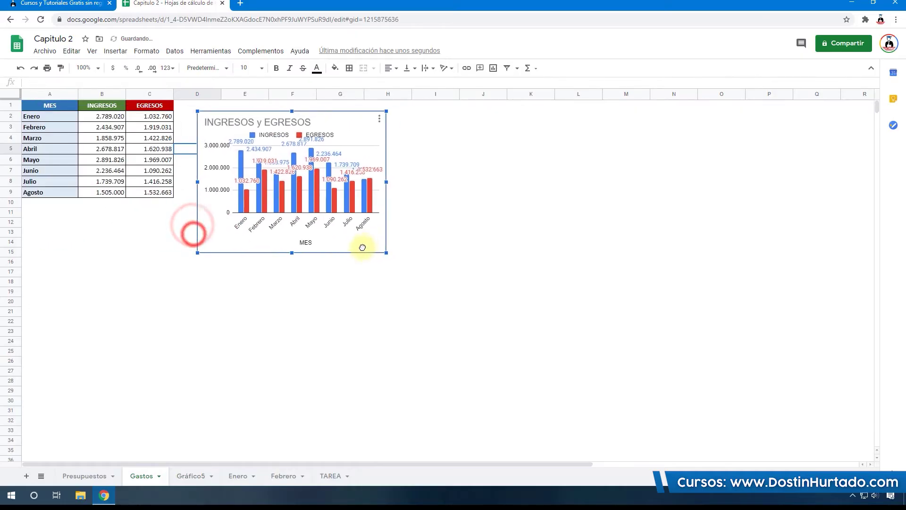
left_click_drag(373, 186, 485, 184)
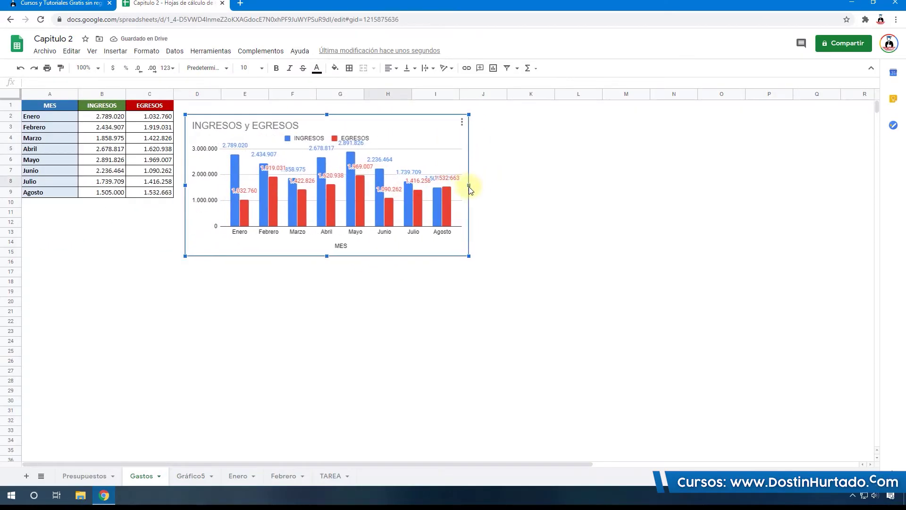
left_click_drag(469, 254, 511, 293)
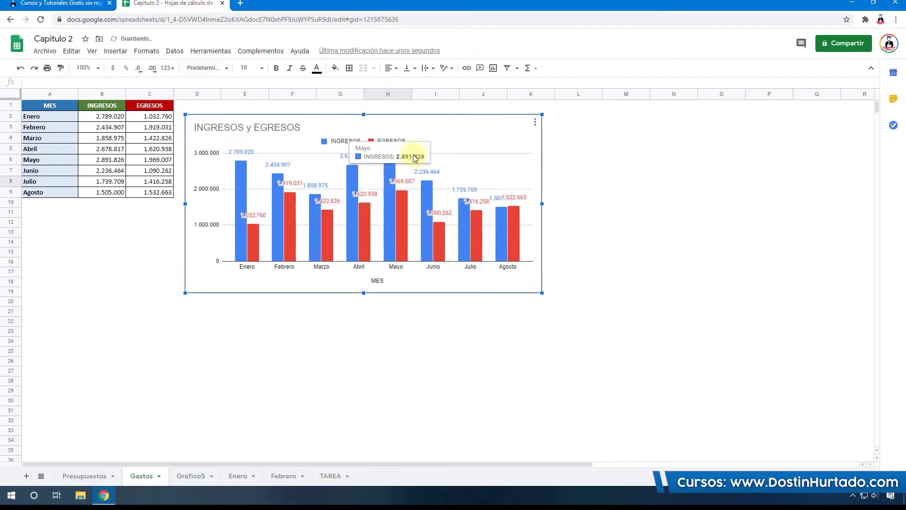
double_click(486, 127)
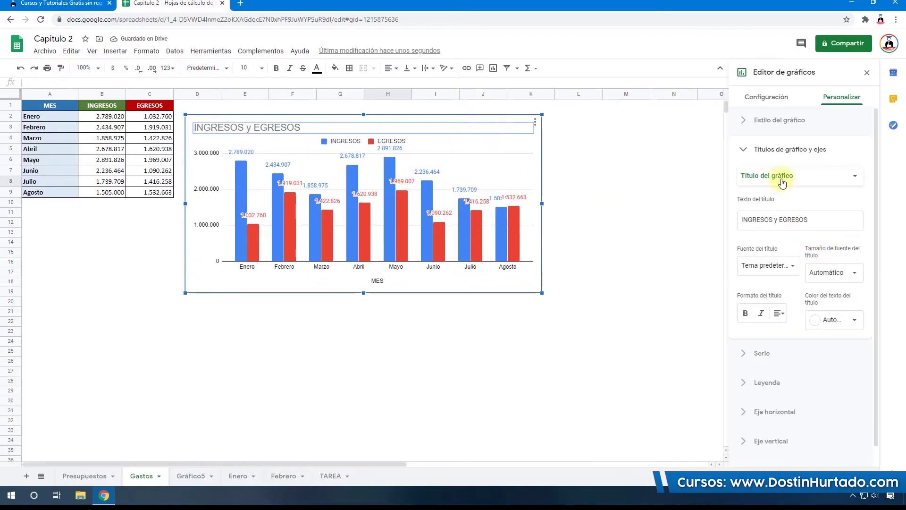
Turn off data labels for all series, try and remove trend lines, and stretch the chart taller.
left_click(746, 154)
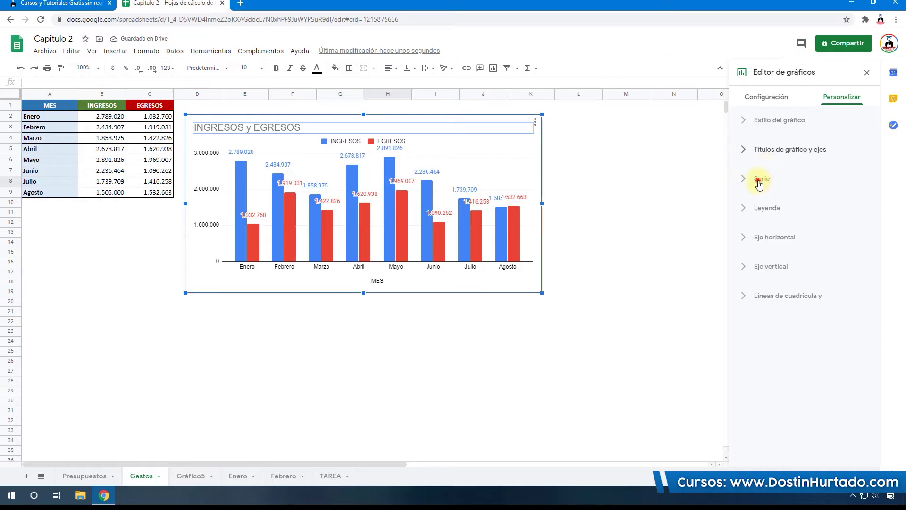
left_click(758, 183)
left_click(808, 206)
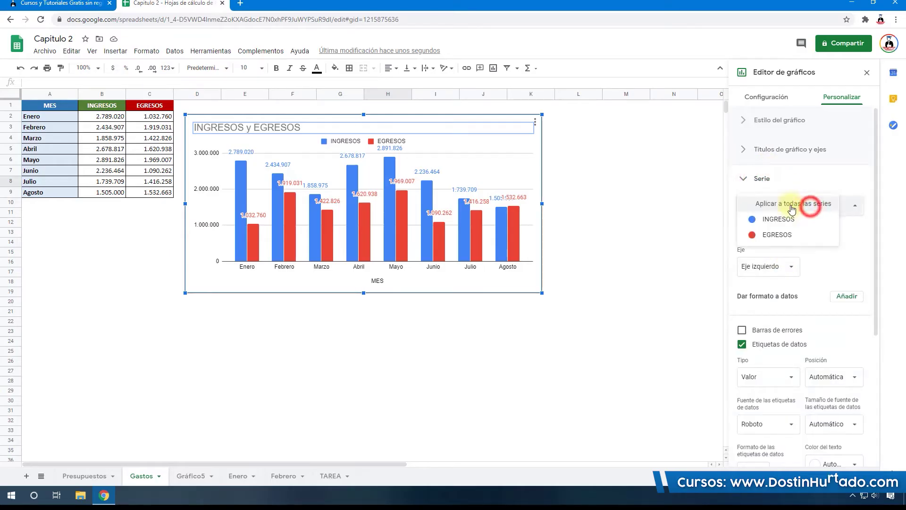
left_click(792, 209)
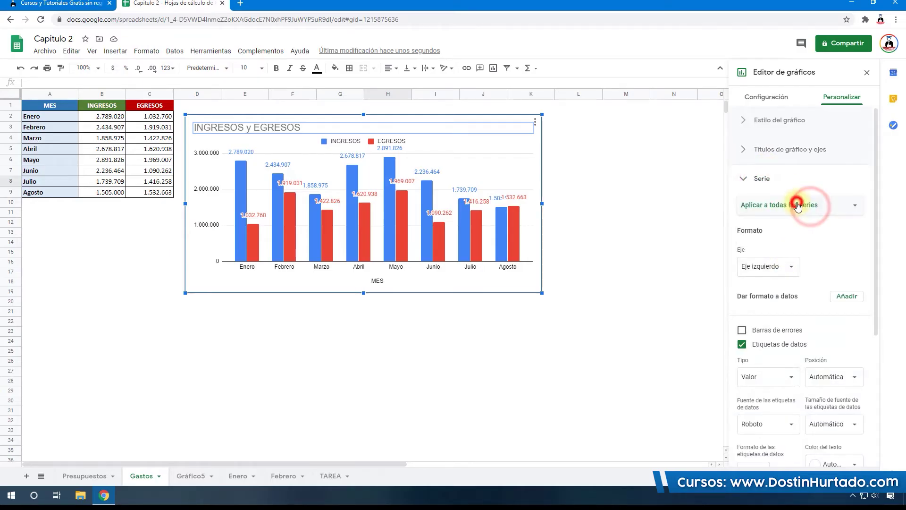
left_click(745, 346)
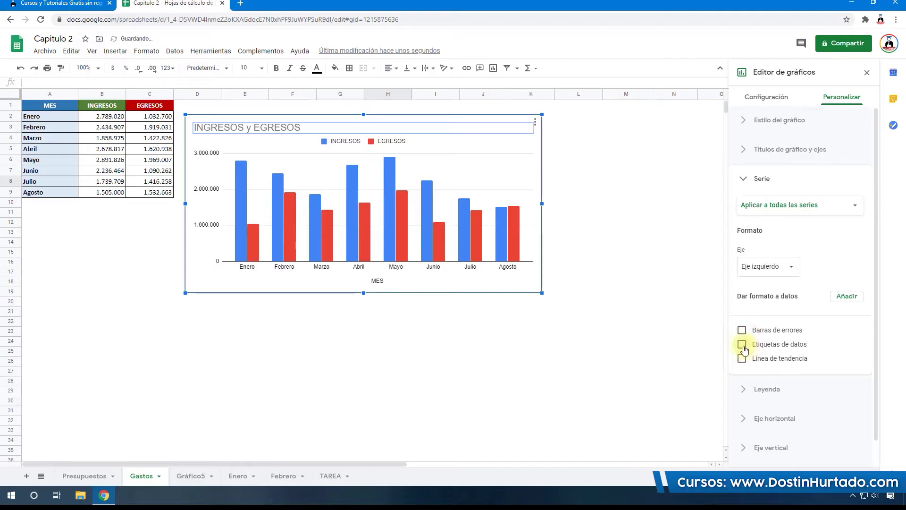
left_click(741, 359)
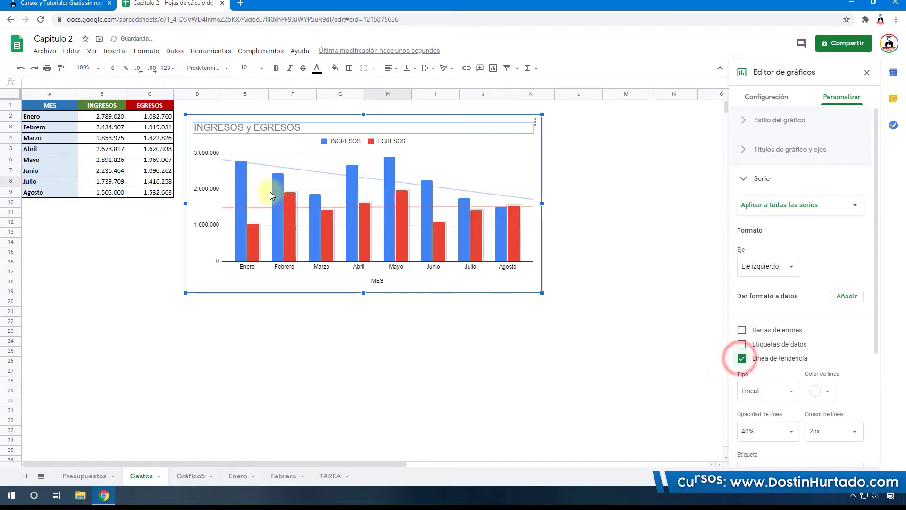
left_click(744, 362)
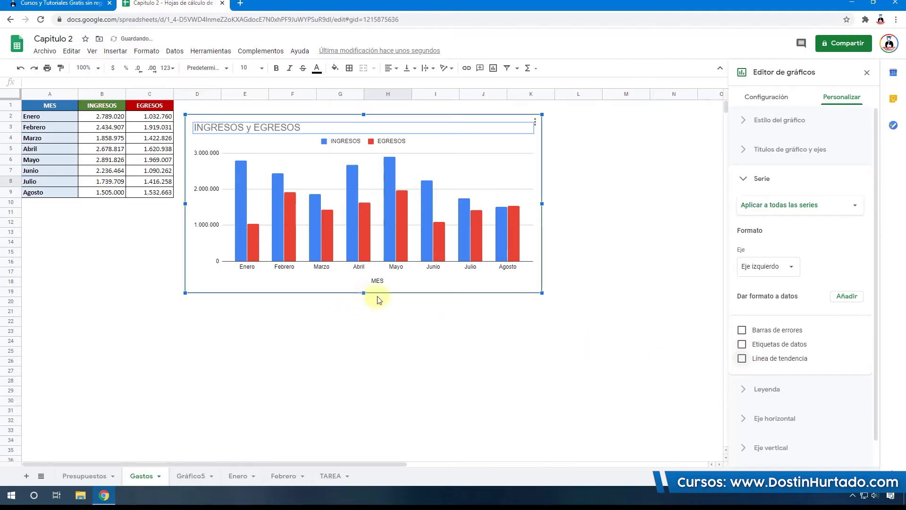
left_click_drag(363, 293, 363, 327)
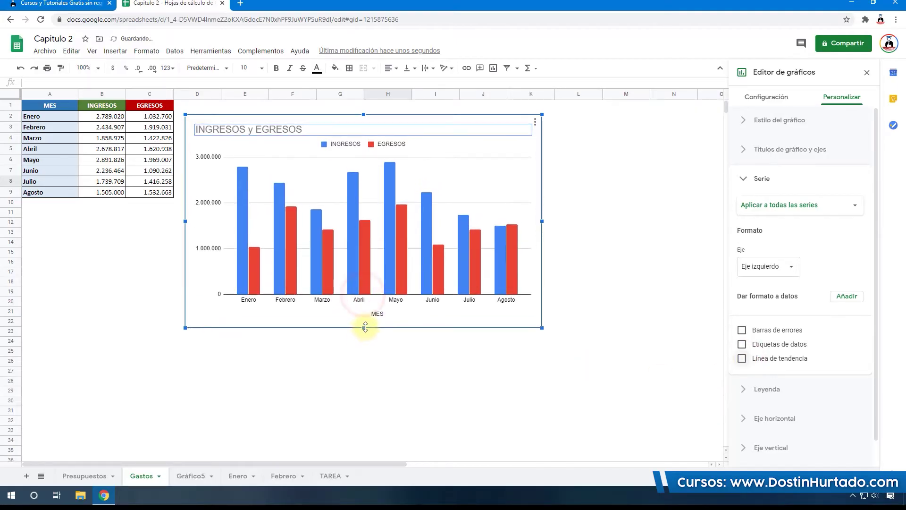
Delete the Gráfico5 sheet and open the editor for the chart on Gastos.
left_click(183, 478)
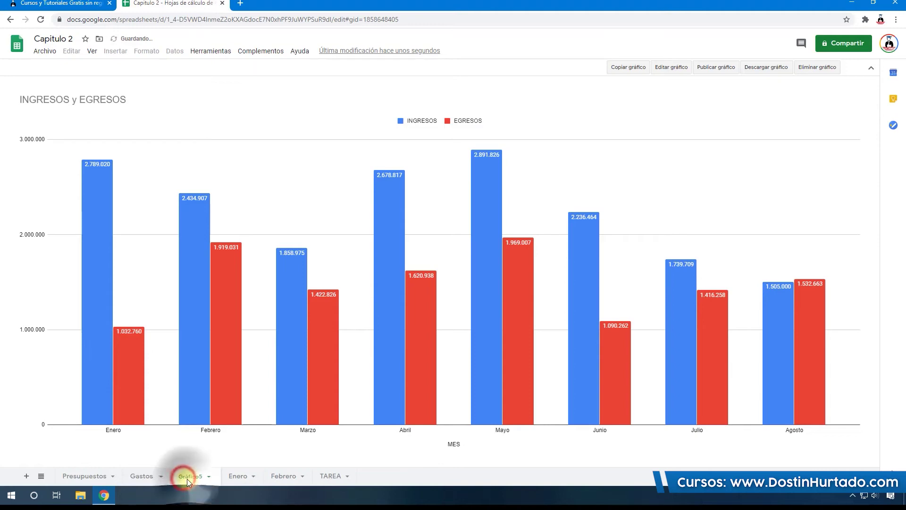
right_click(187, 478)
left_click(203, 314)
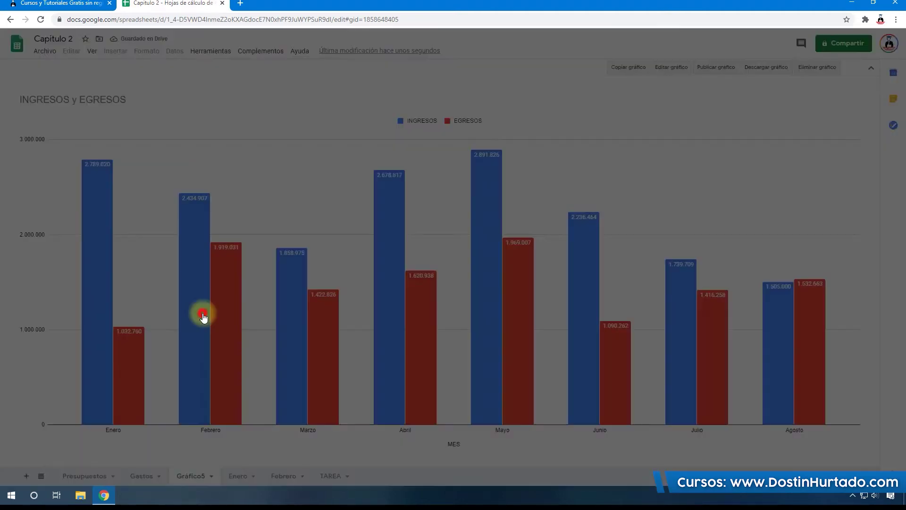
left_click(555, 275)
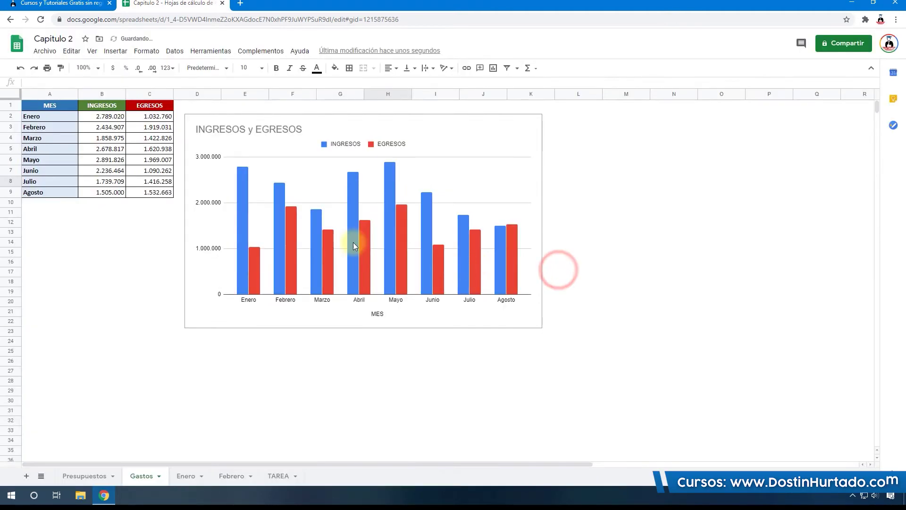
double_click(387, 118)
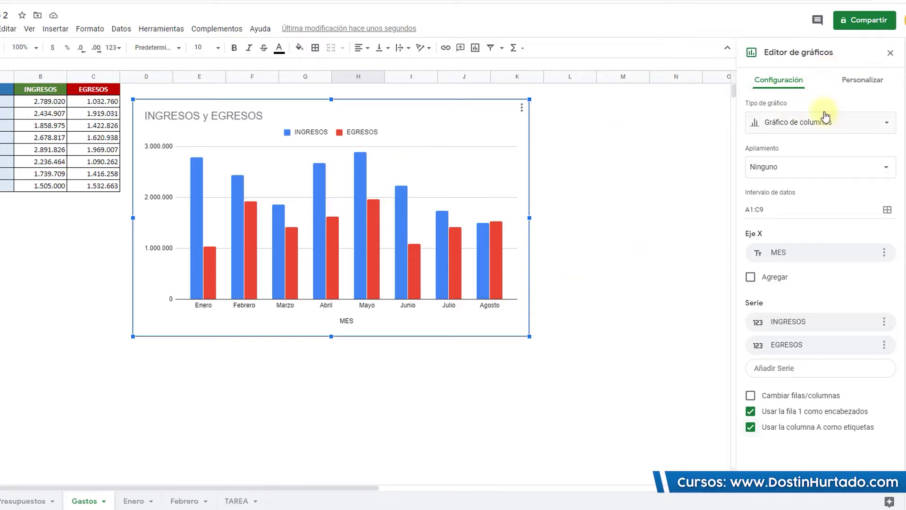
Set the vertical-axis gridlines to a 500000 major step and 250000 minor step.
left_click(870, 83)
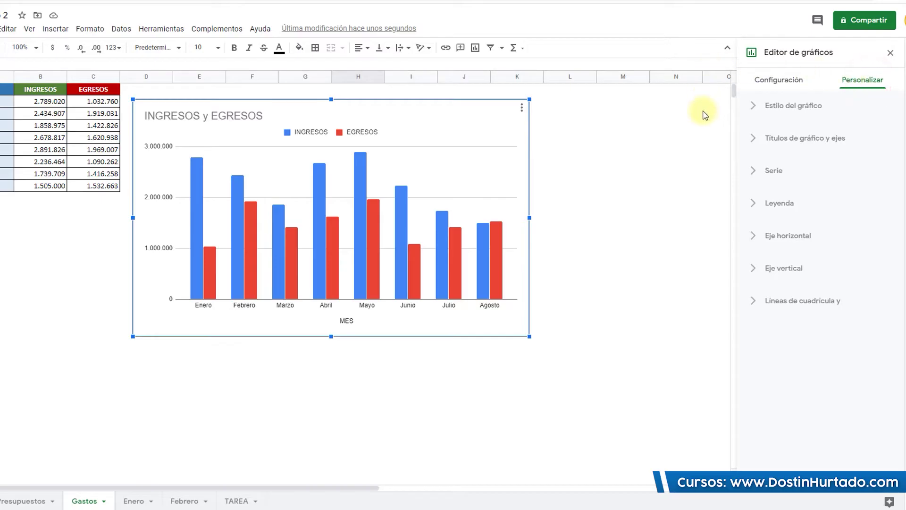
left_click(787, 309)
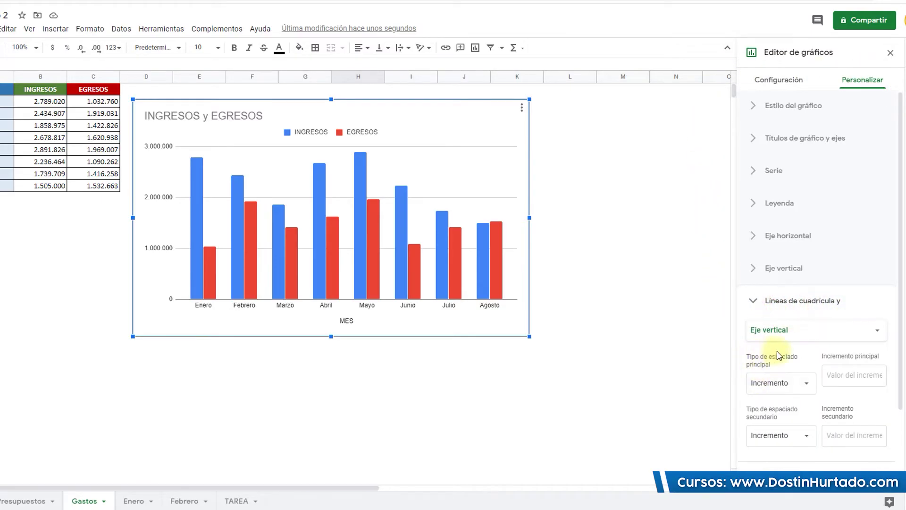
left_click(849, 373)
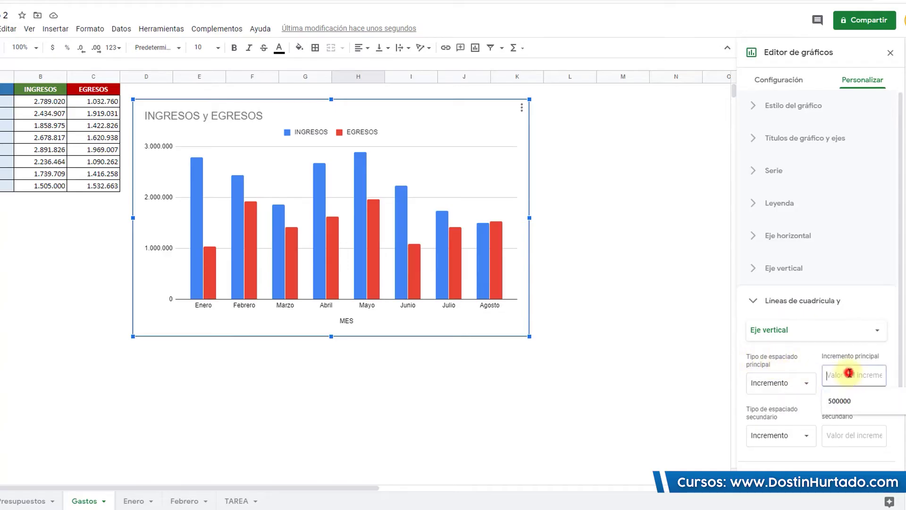
left_click(844, 401)
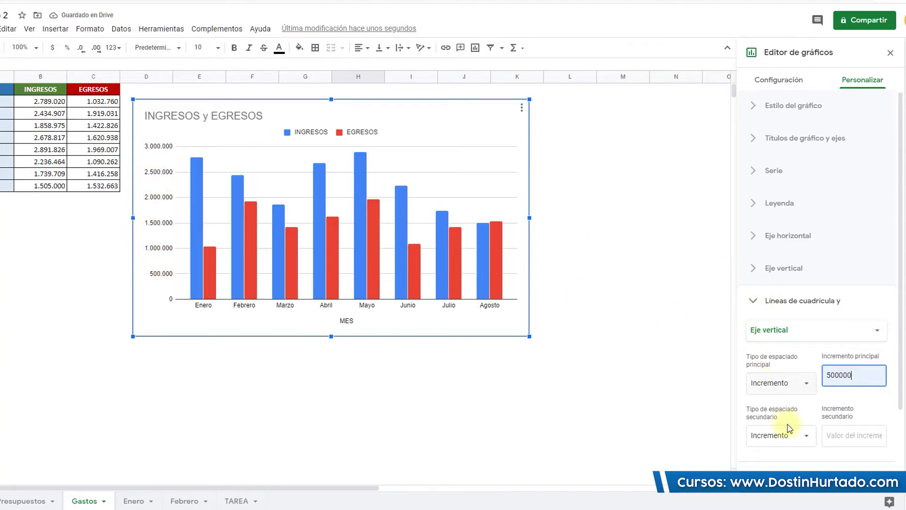
left_click(851, 431)
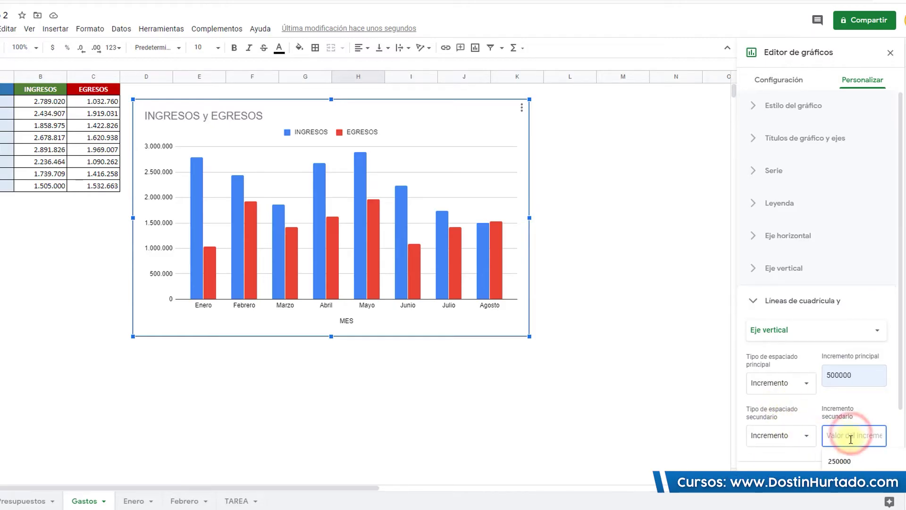
key("Down")
key("Down")
key("Down")
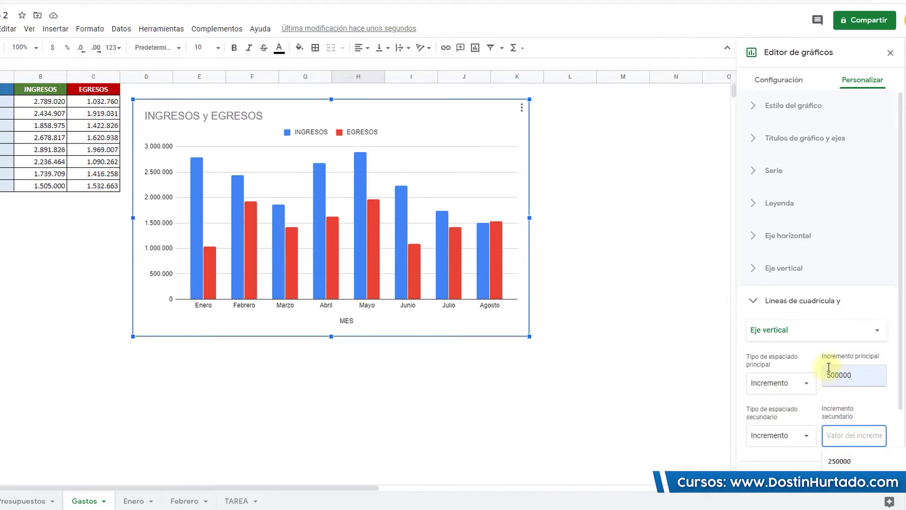
left_click(844, 460)
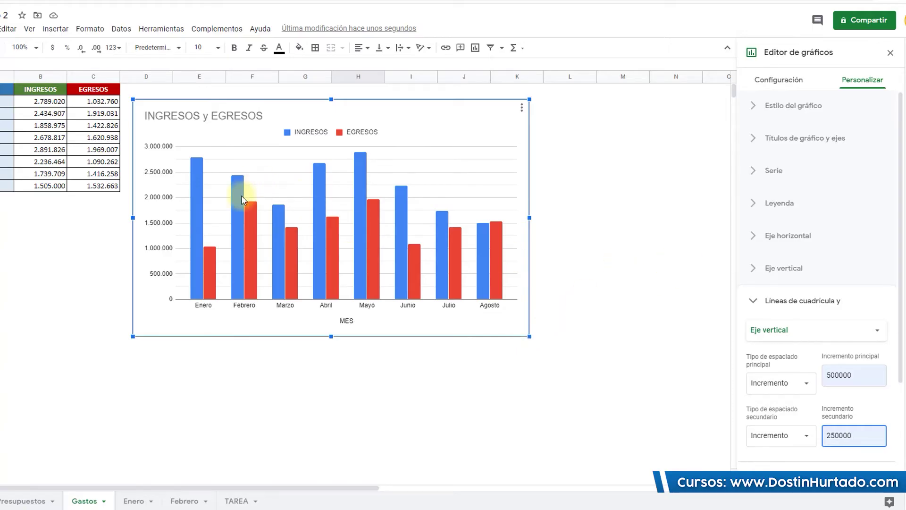
left_click(753, 82)
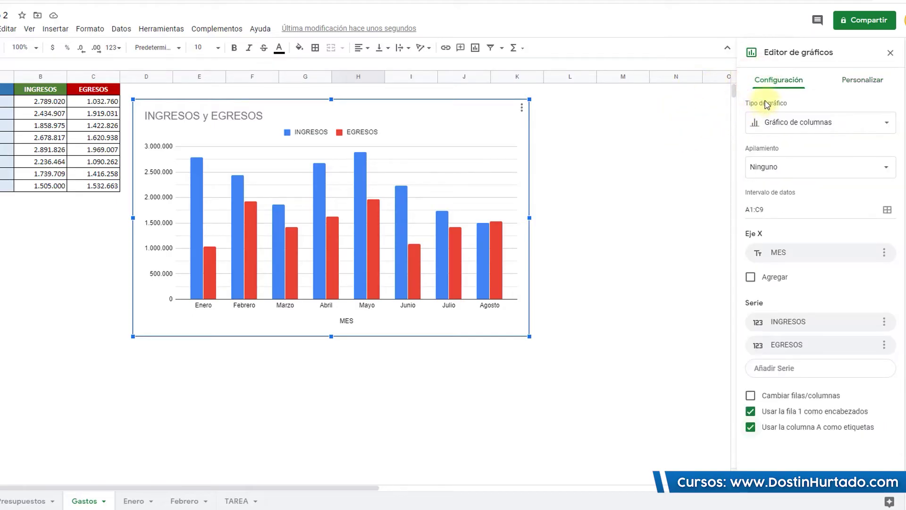
Try the area and combo types, then make the Gastos chart a Gráfico de líneas.
left_click(830, 122)
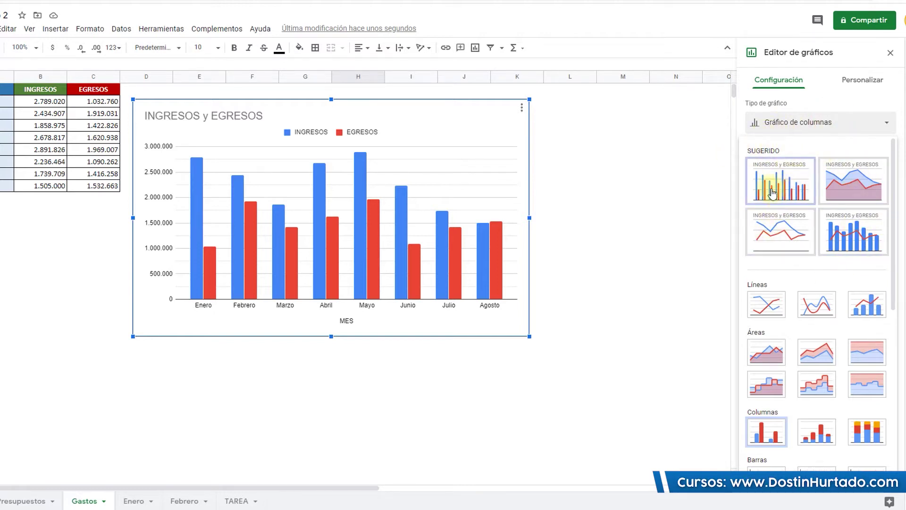
left_click(858, 177)
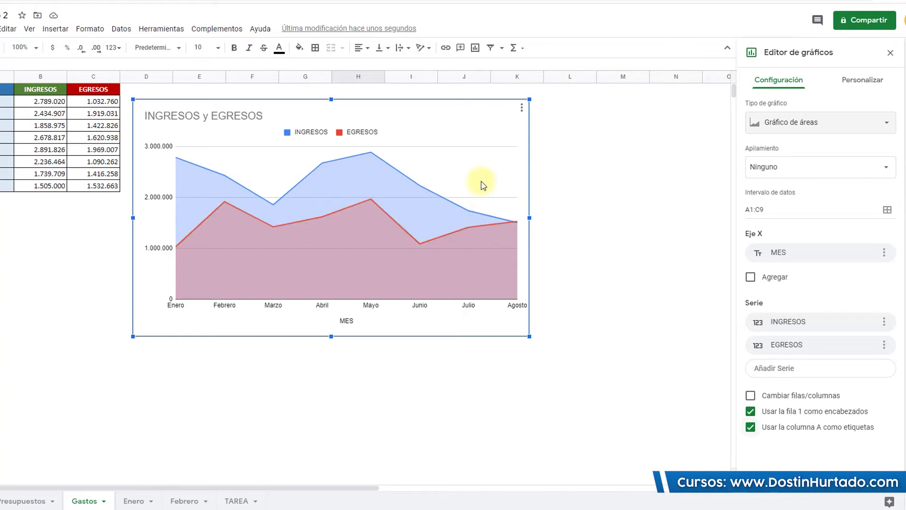
left_click(848, 125)
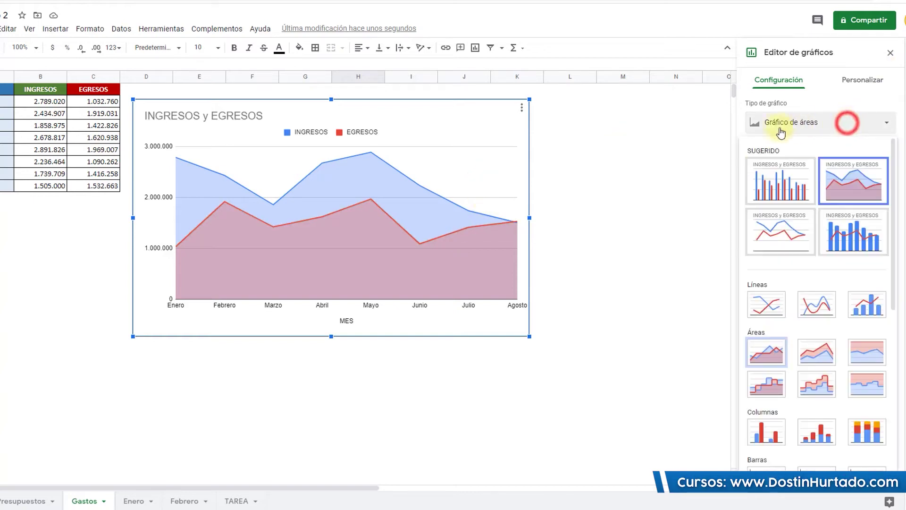
left_click(866, 240)
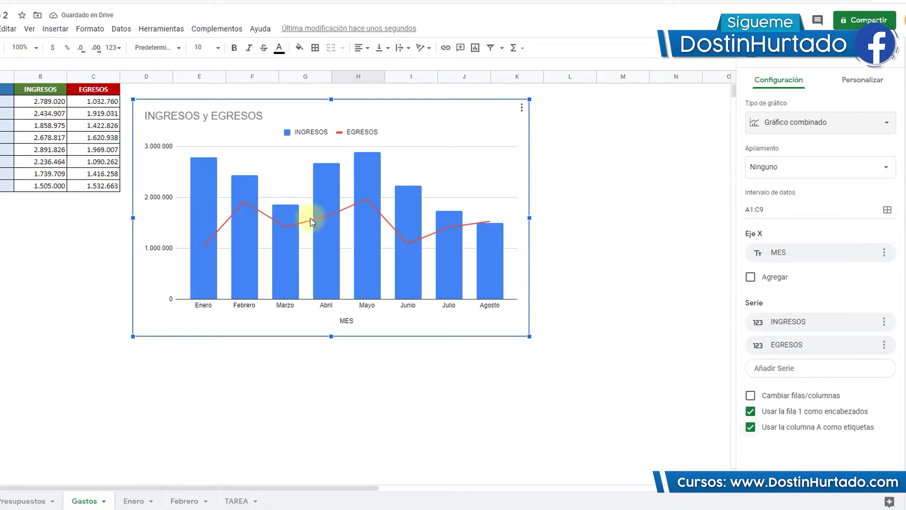
left_click(799, 124)
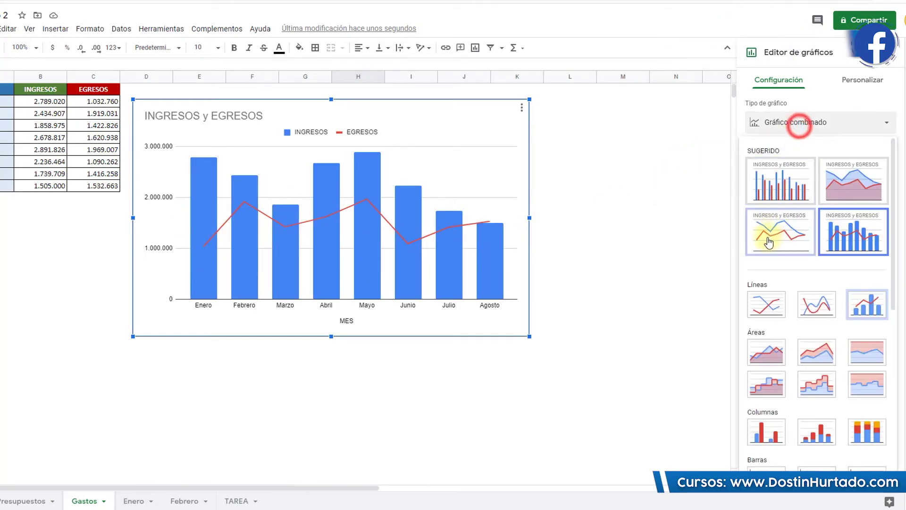
left_click(769, 242)
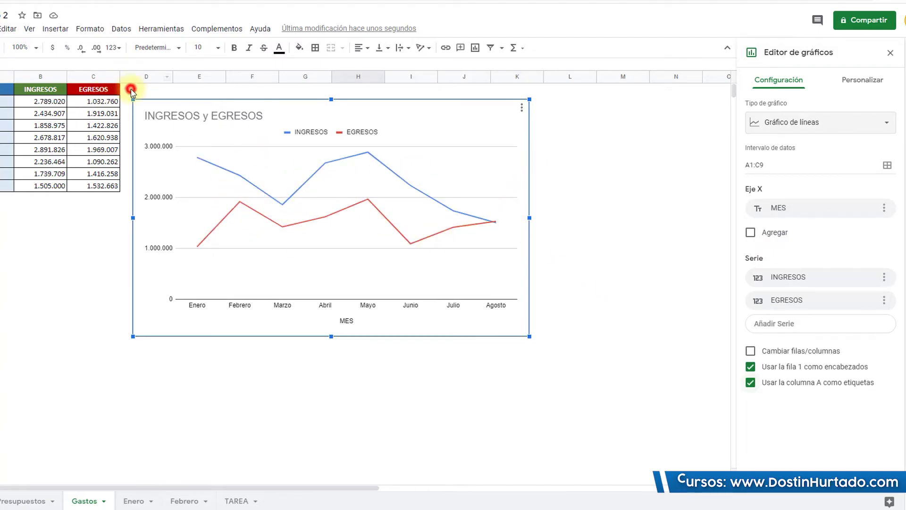
left_click(131, 91)
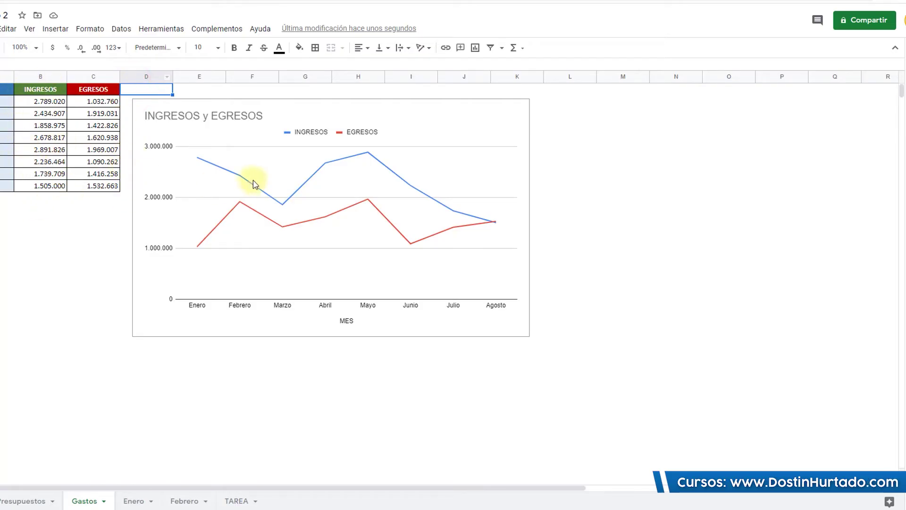
In Estilo del gráfico, switch Suavizadas and Maximizar on, then back off.
left_click(280, 118)
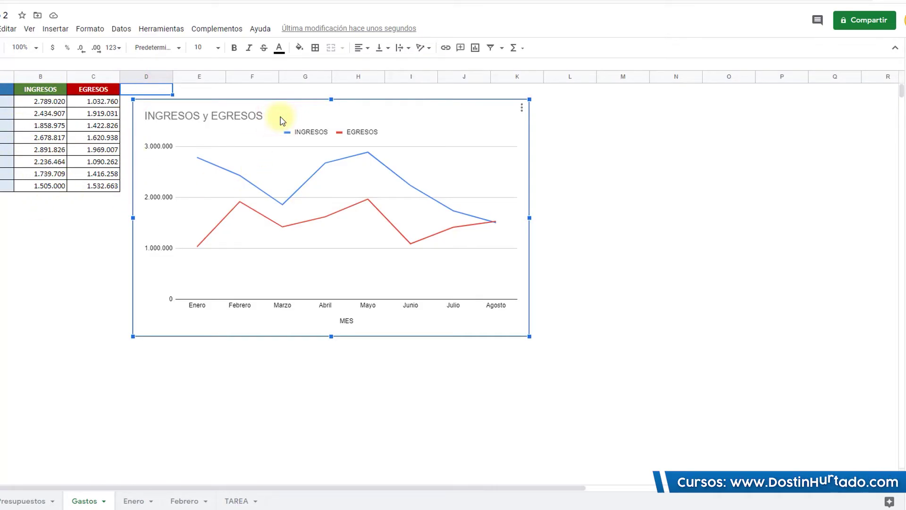
double_click(289, 116)
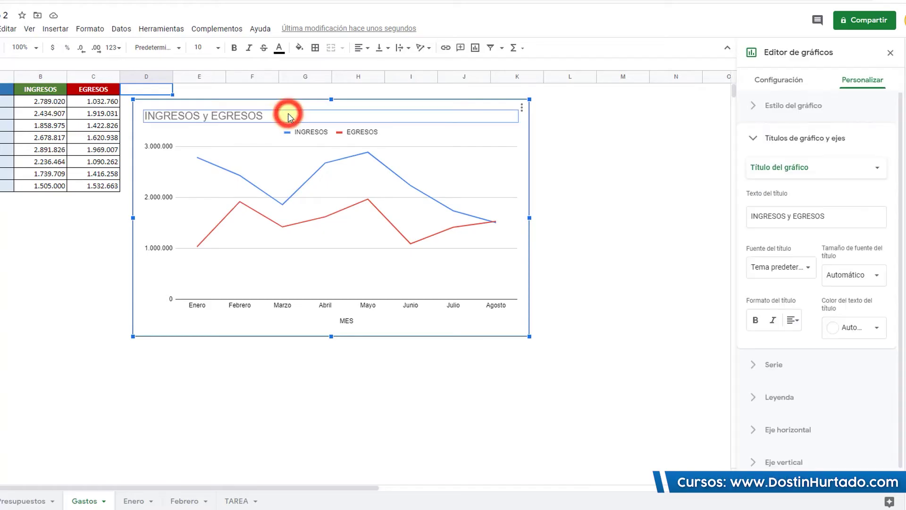
left_click(781, 109)
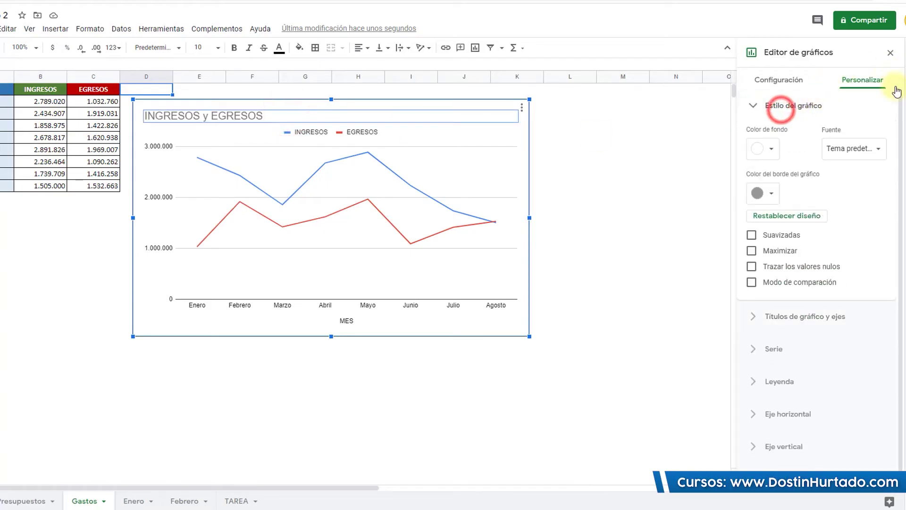
left_click(765, 241)
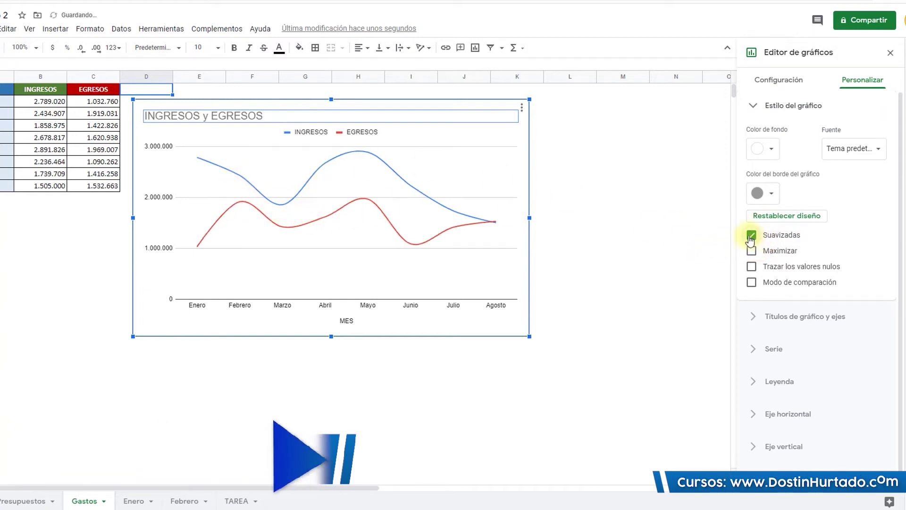
left_click(752, 235)
left_click(751, 251)
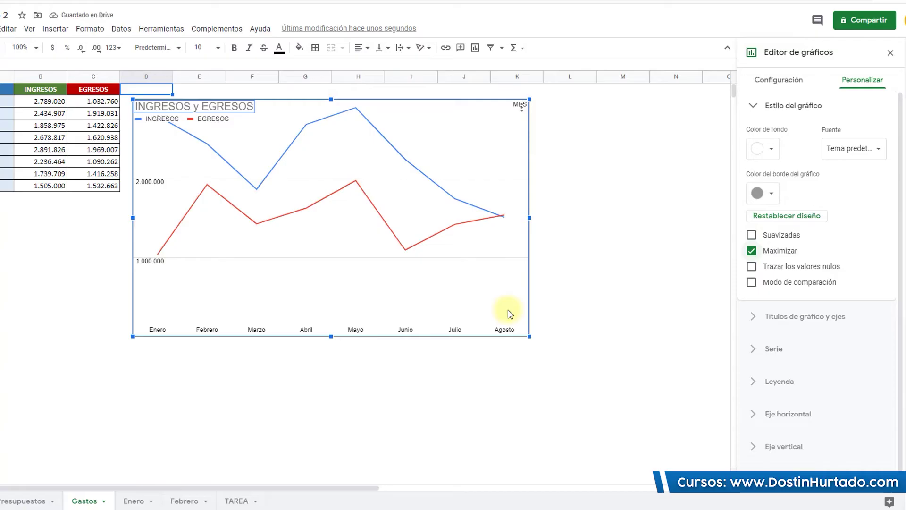
left_click(754, 251)
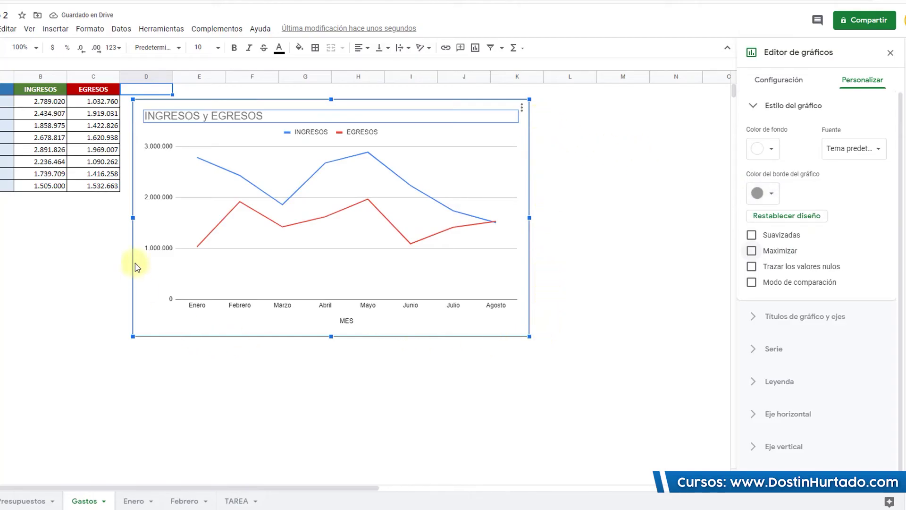
Set the chart border colour to Ninguno and check the borderless line chart.
left_click(771, 193)
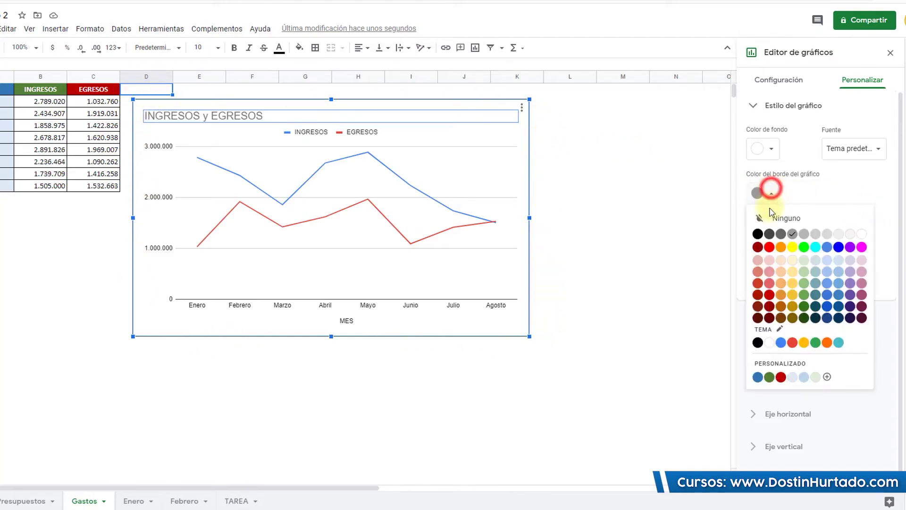
left_click(774, 216)
left_click(584, 185)
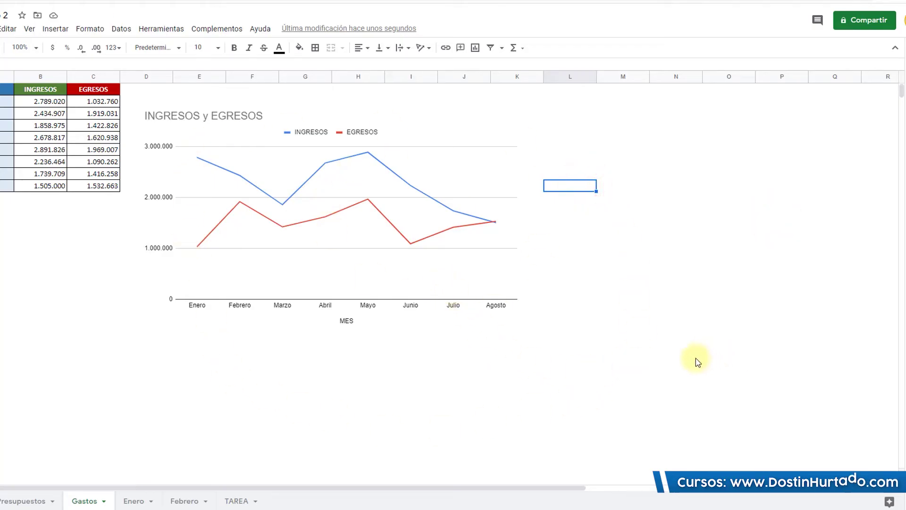
left_click(507, 242)
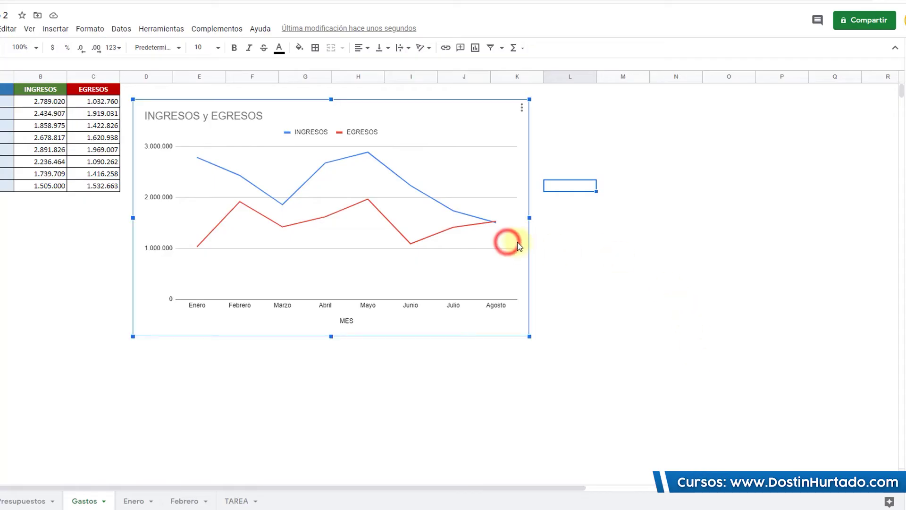
left_click(551, 242)
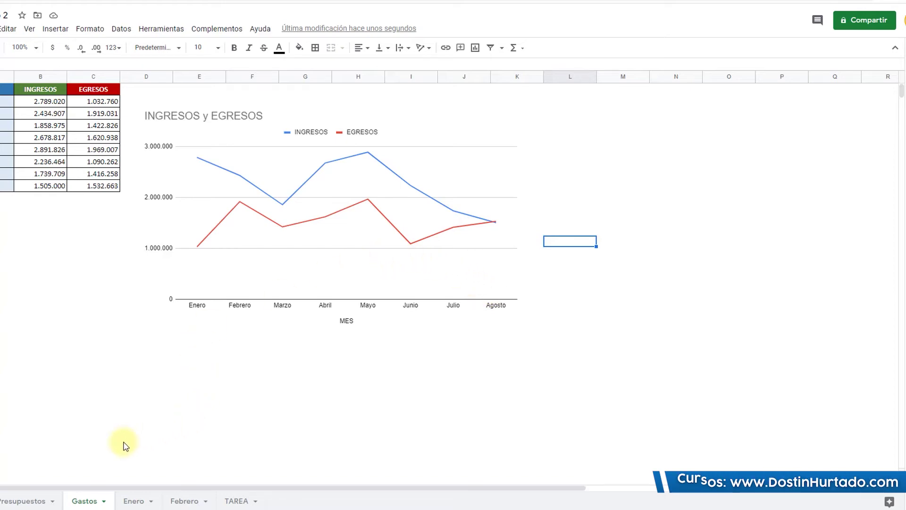
Go to the Enero sheet and look over the eight-employee names, days and salaries.
left_click(191, 498)
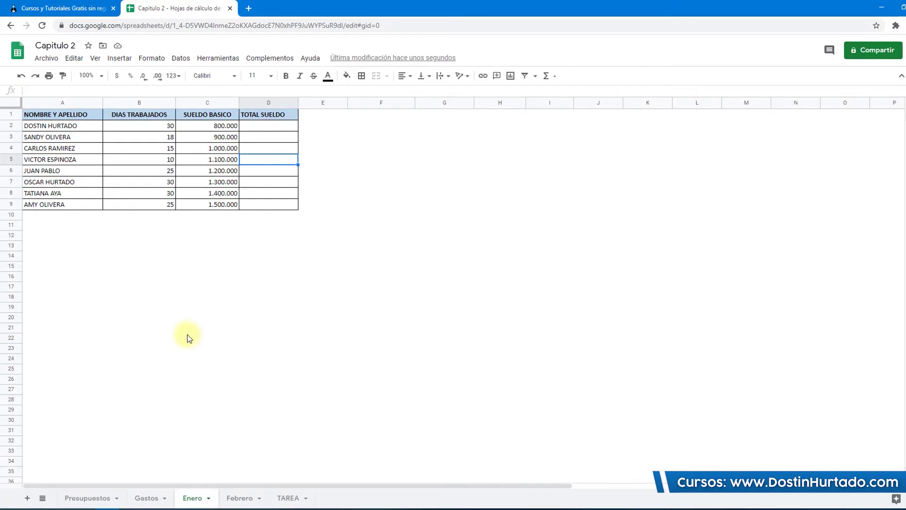
left_click_drag(71, 115, 217, 193)
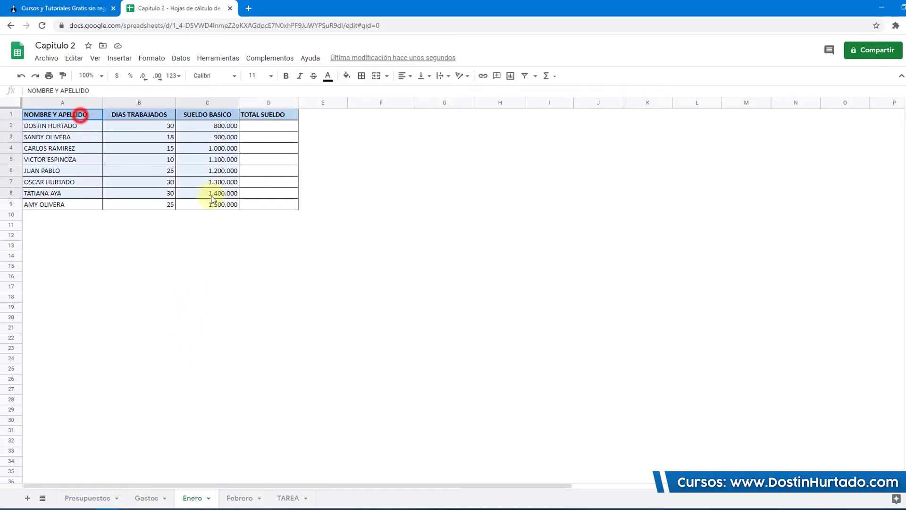
left_click(218, 236)
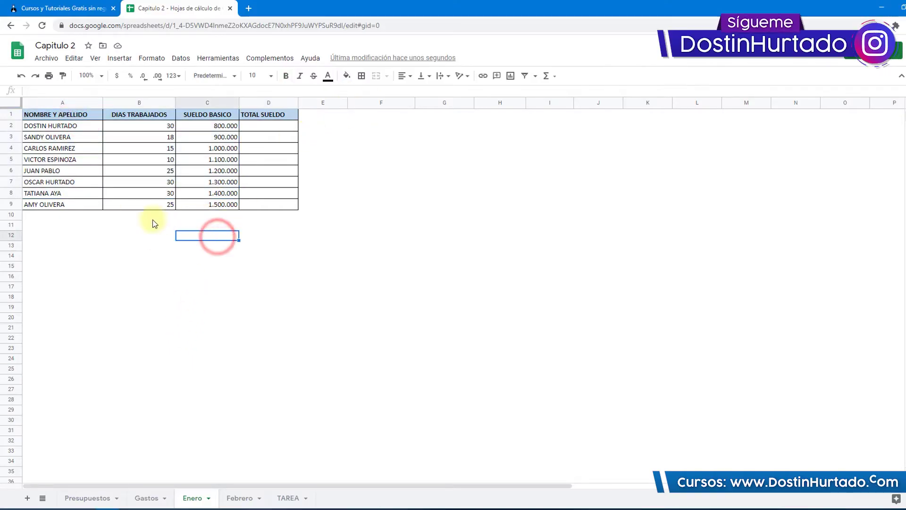
left_click(87, 215)
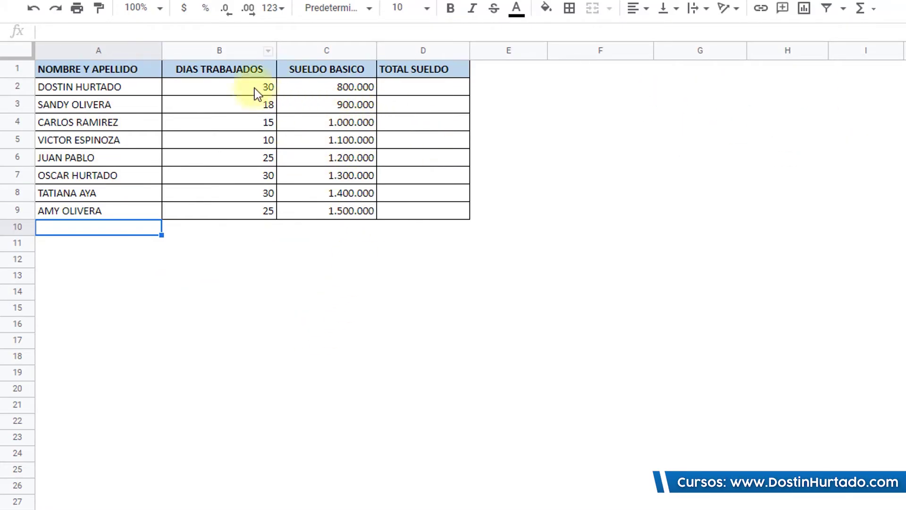
Enter a first TOTAL SUELDO formula in D2 dividing C2 by 30.
left_click_drag(235, 71, 235, 203)
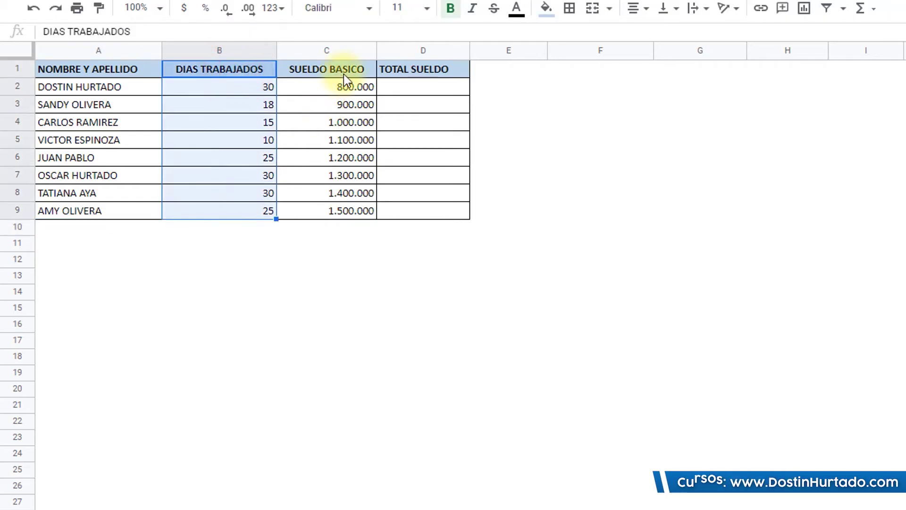
left_click_drag(343, 71, 335, 227)
left_click(417, 106)
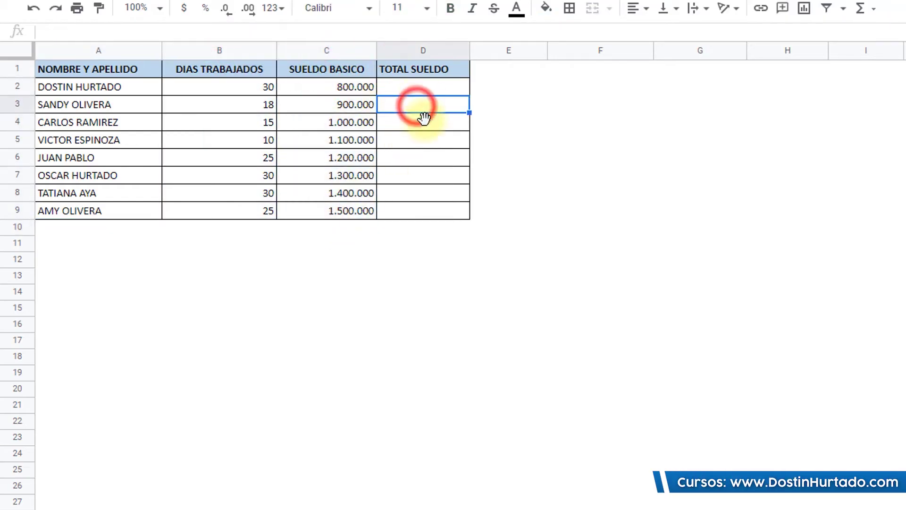
left_click(425, 89)
type("=")
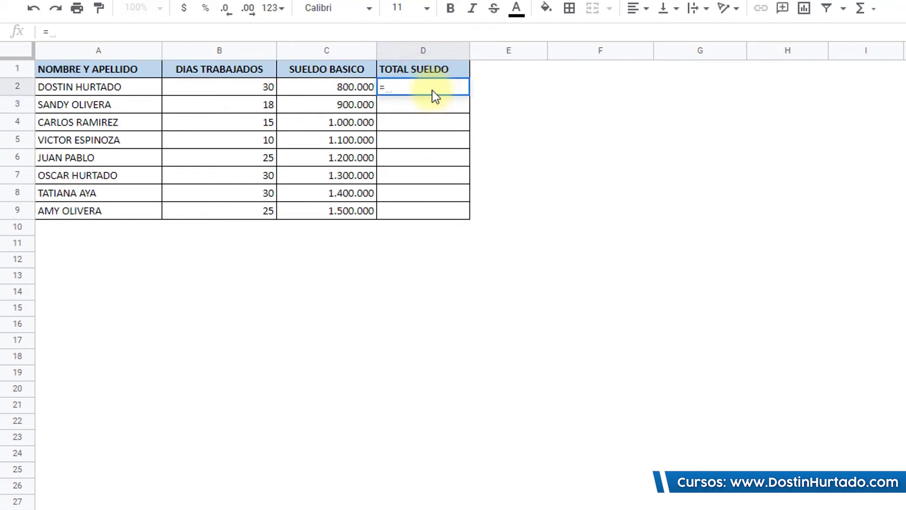
left_click(359, 88)
type("/")
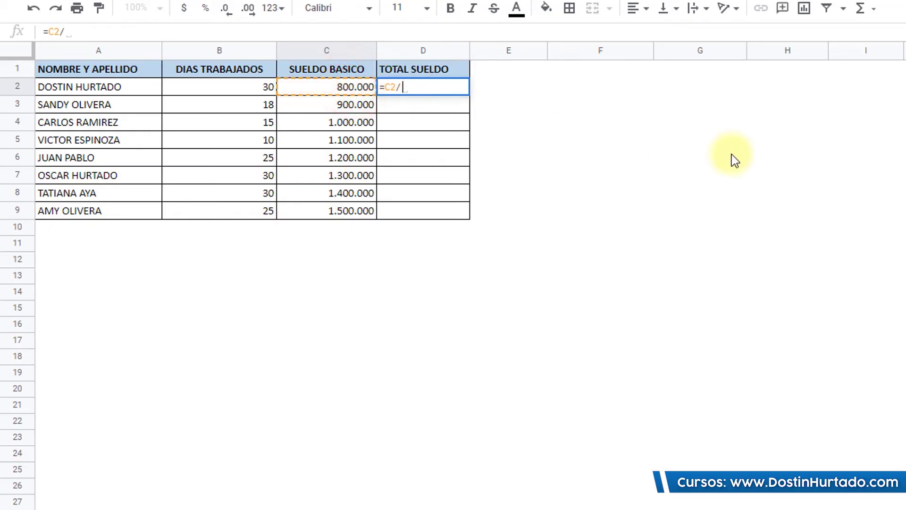
type("30")
key("Return")
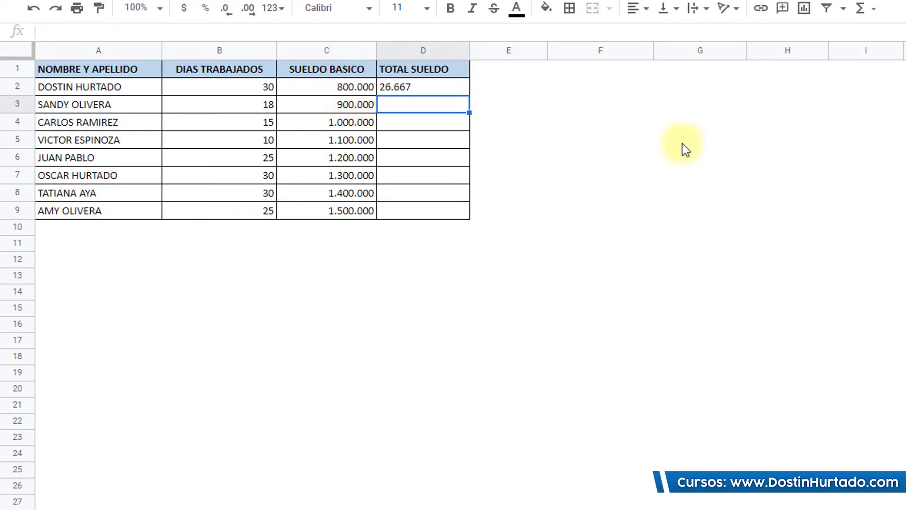
Fill the D2 formula down to D9 and compare each employee's days worked.
left_click(444, 84)
left_click_drag(469, 95, 455, 215)
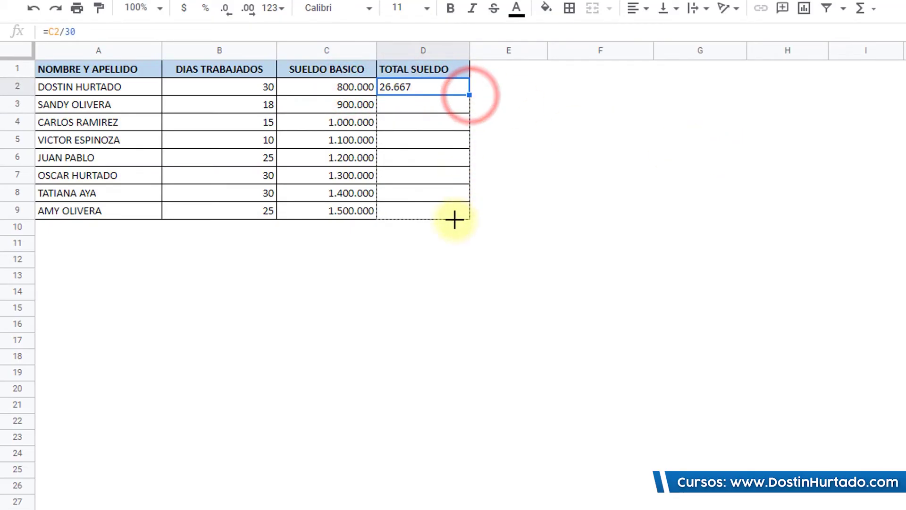
left_click(442, 123)
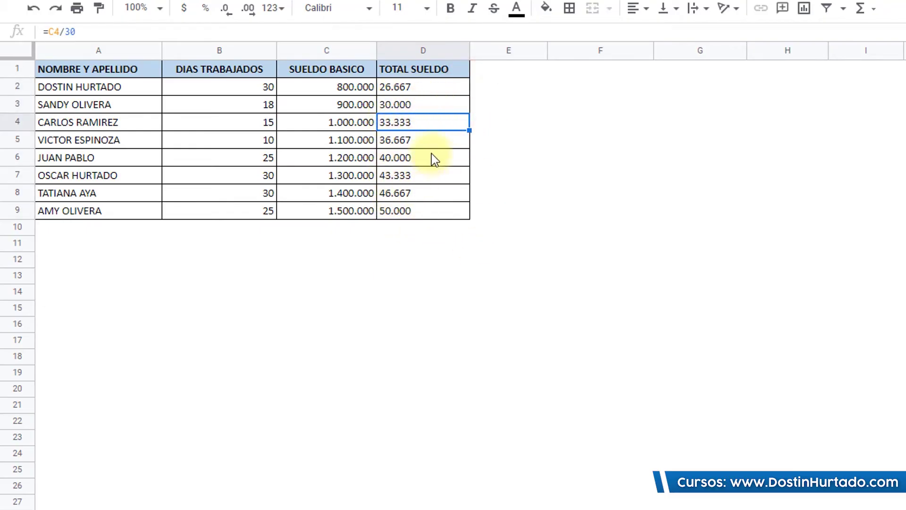
left_click(265, 87)
left_click(266, 105)
left_click(265, 123)
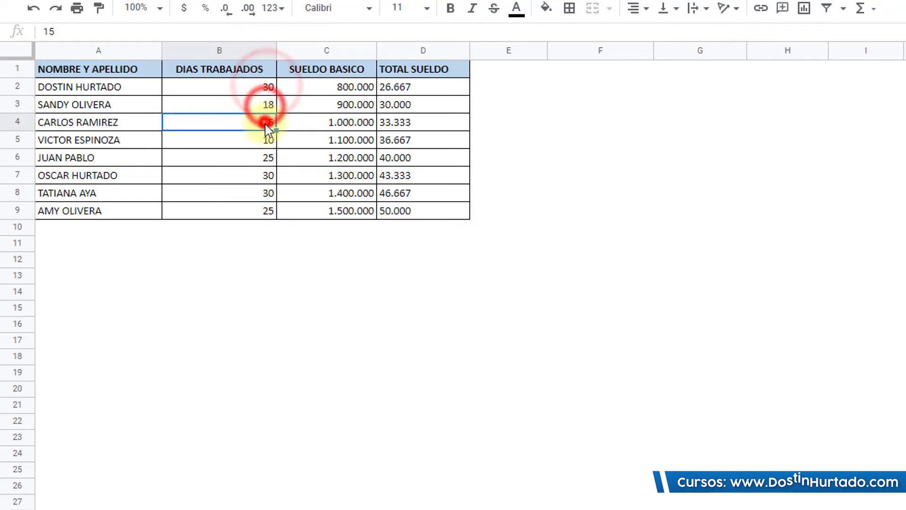
left_click(264, 140)
Change D2's formula to =(C2/30)*B2.
left_click(419, 90)
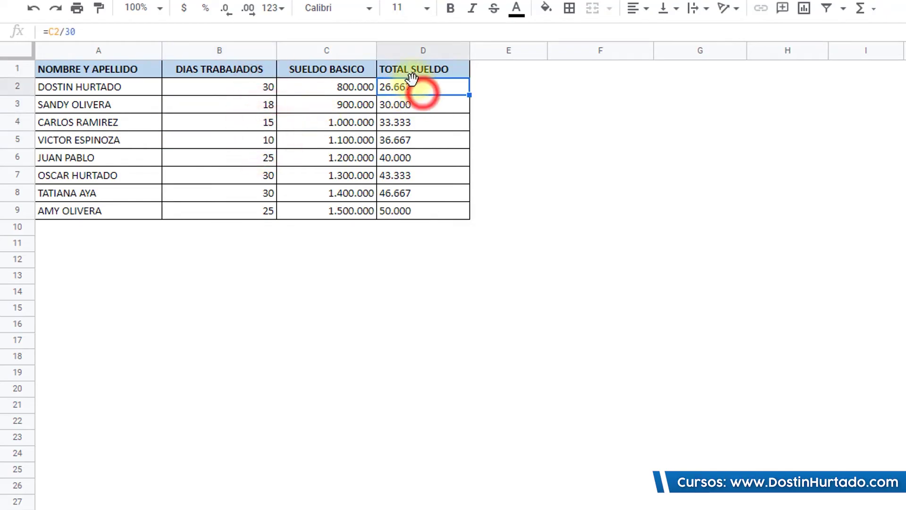
double_click(418, 90)
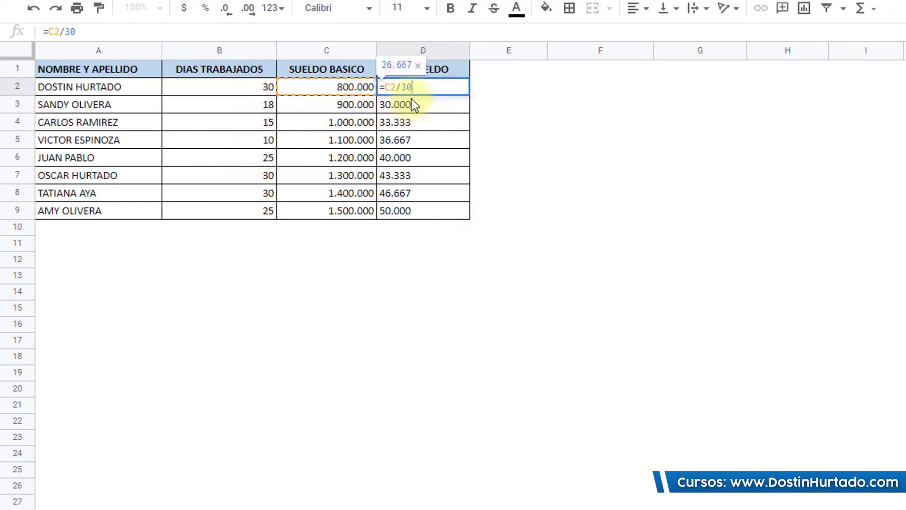
left_click_drag(416, 87, 383, 87)
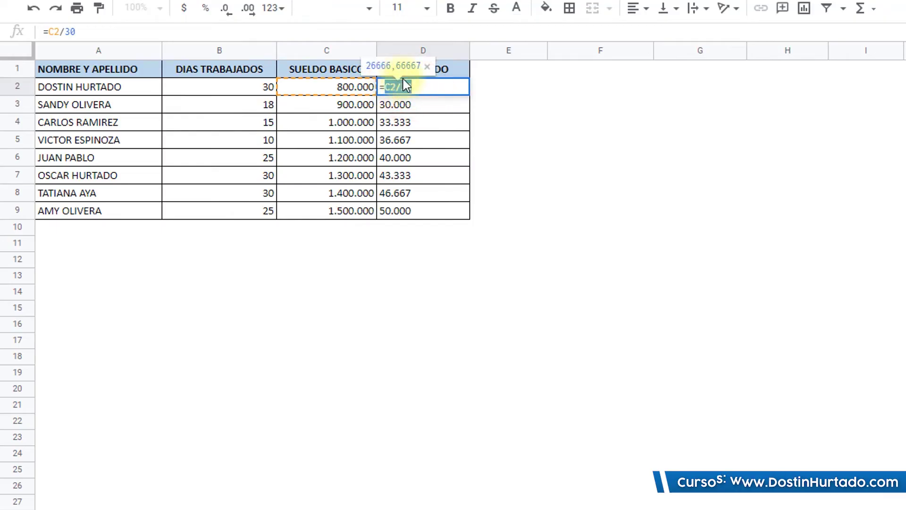
left_click(420, 85)
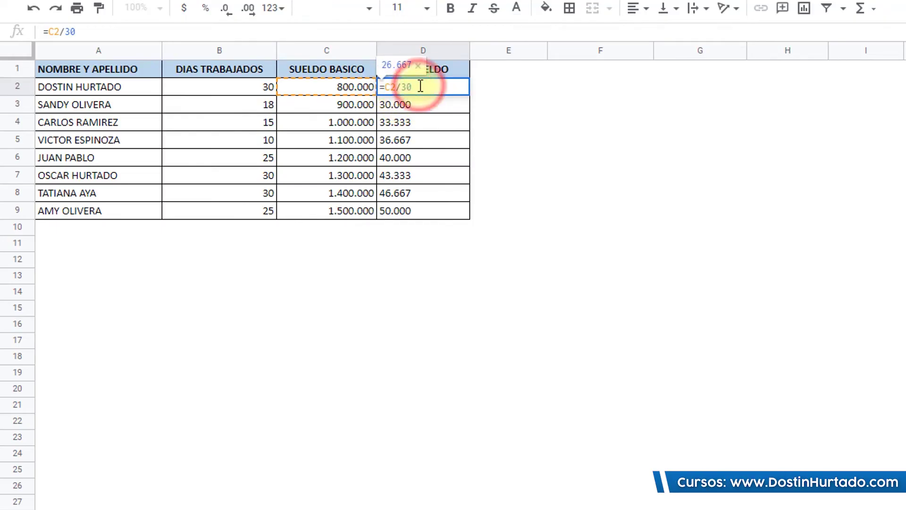
type(")")
left_click(384, 87)
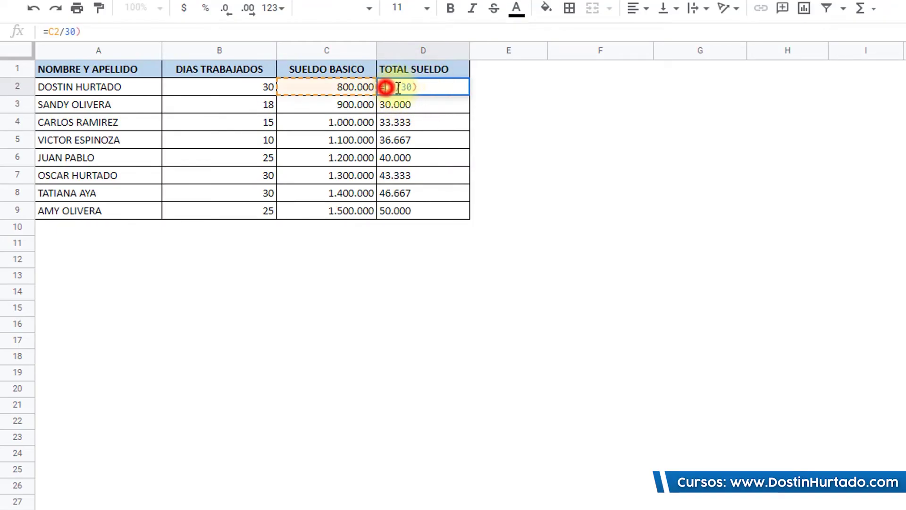
type("(")
left_click_drag(423, 87, 387, 90)
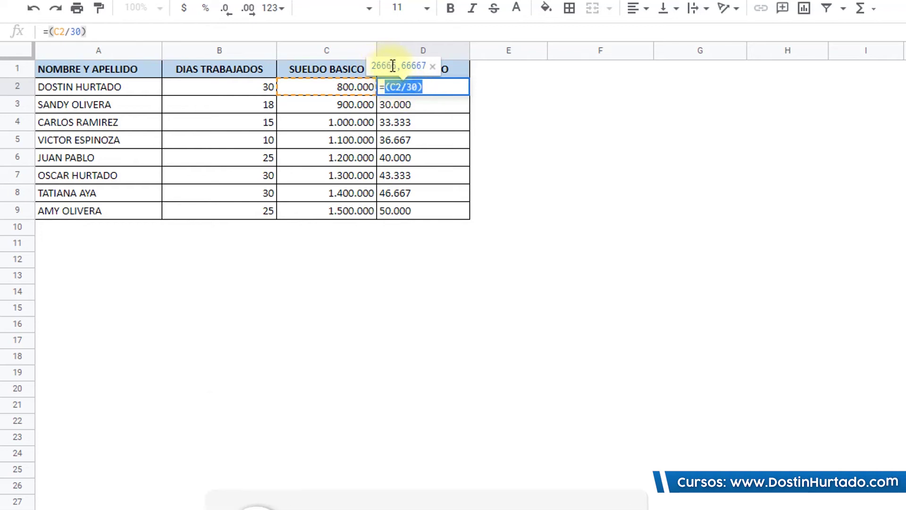
left_click(428, 87)
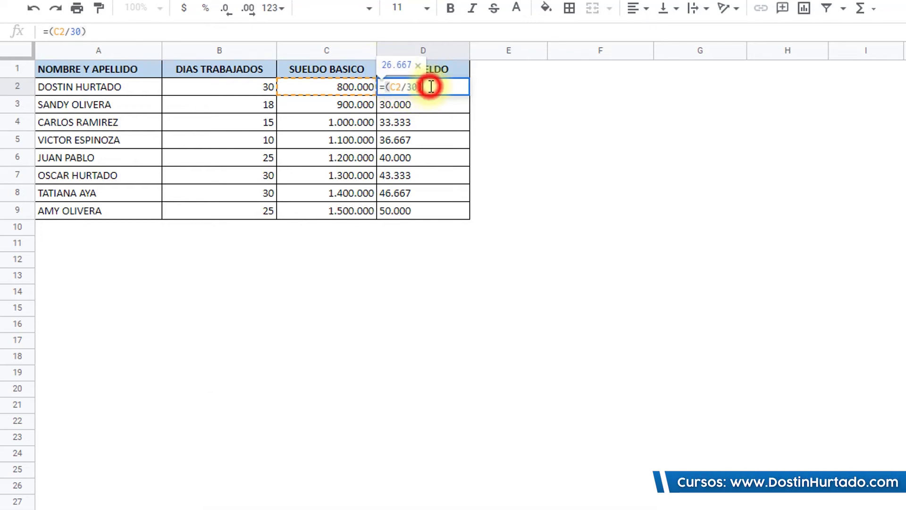
type("*")
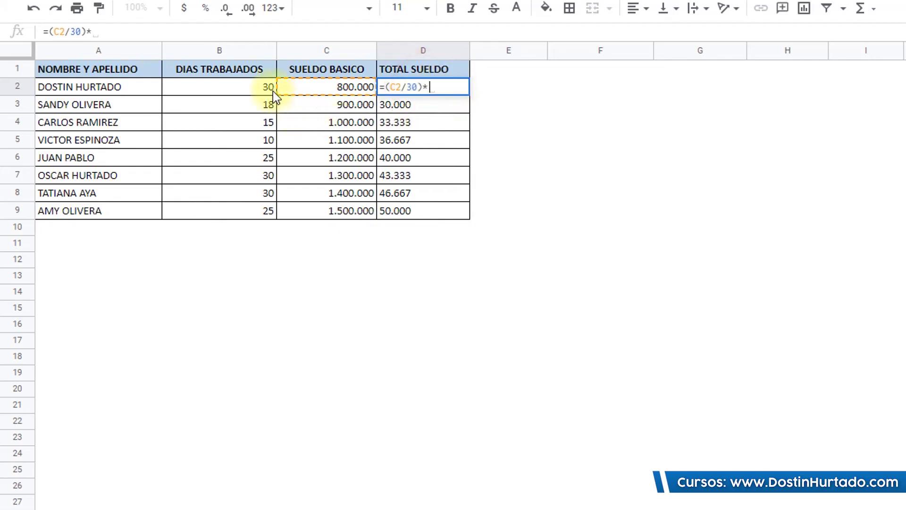
left_click(260, 91)
key("Return")
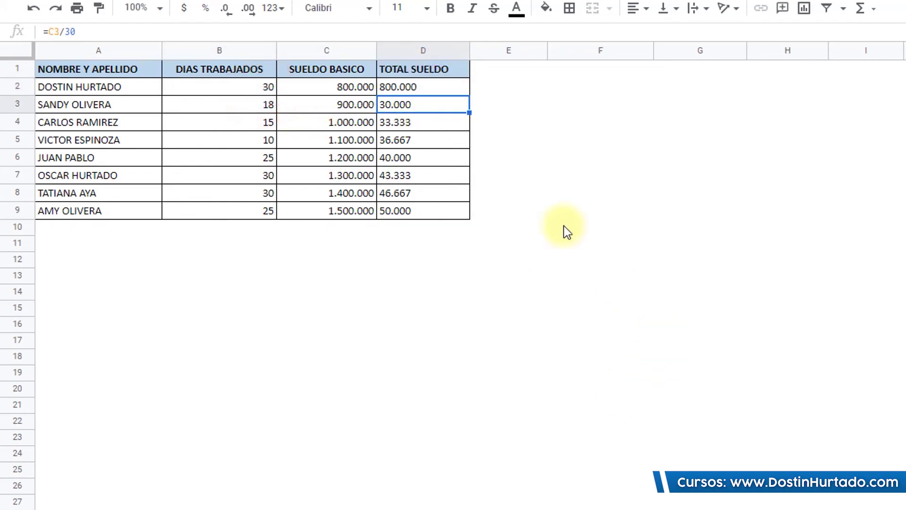
Fill =(C2/30)*B2 down from D2 through D9.
left_click(437, 85)
left_click_drag(469, 94, 460, 216)
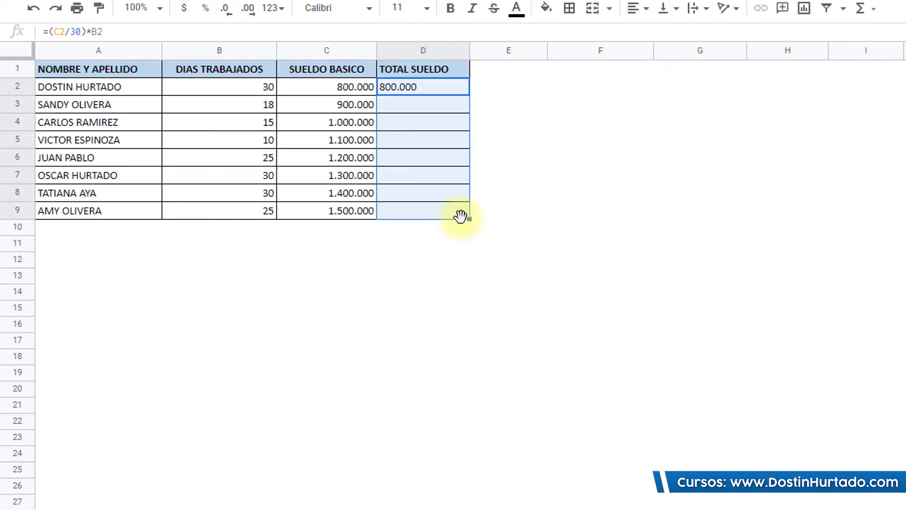
left_click(555, 196)
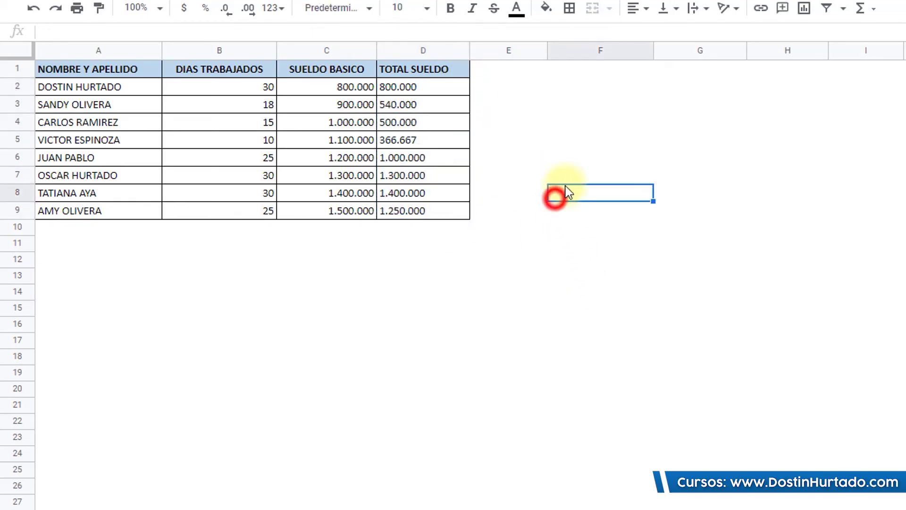
Point out the days in B2 and B4, the salary in C2, and D4's total.
left_click(261, 88)
left_click(320, 89)
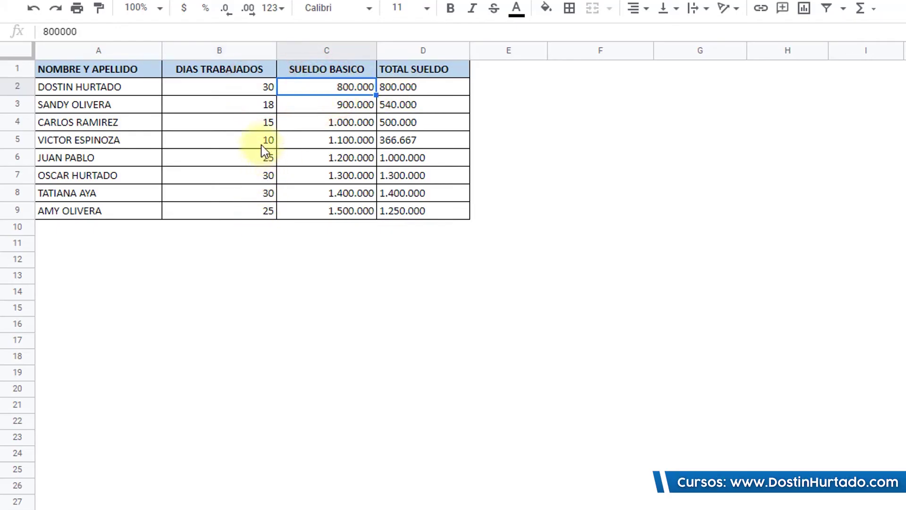
left_click(262, 124)
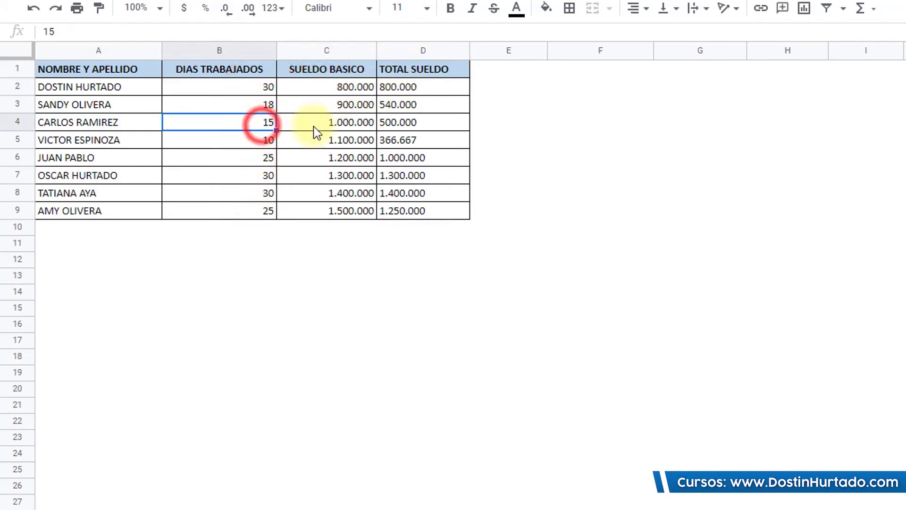
left_click(384, 123)
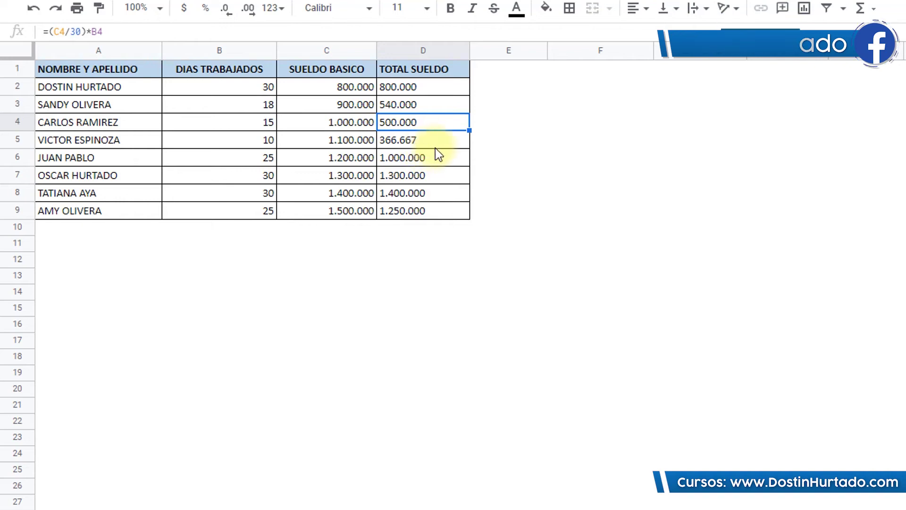
Highlight the DIAS TRABAJADOS, SUELDO BASICO and TOTAL SUELDO columns, then select A1:D9.
left_click_drag(236, 71, 254, 210)
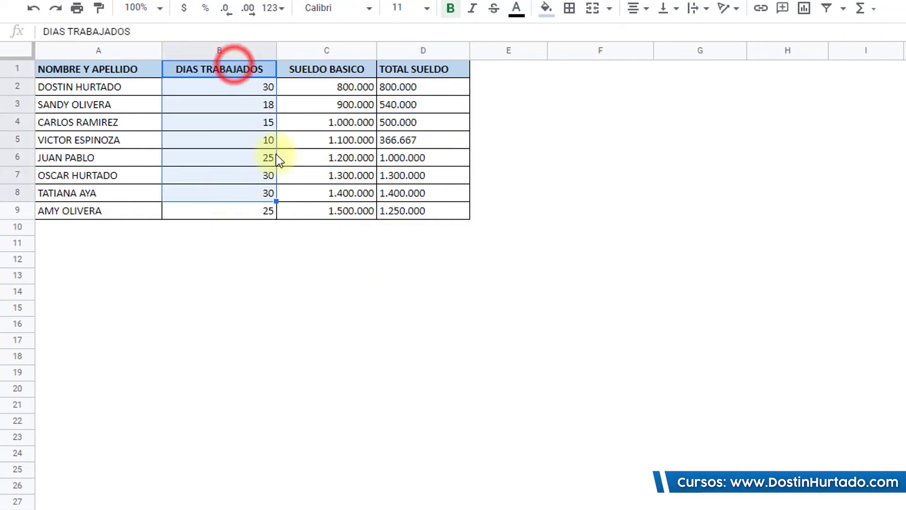
left_click_drag(354, 68, 330, 226)
left_click_drag(443, 75, 423, 207)
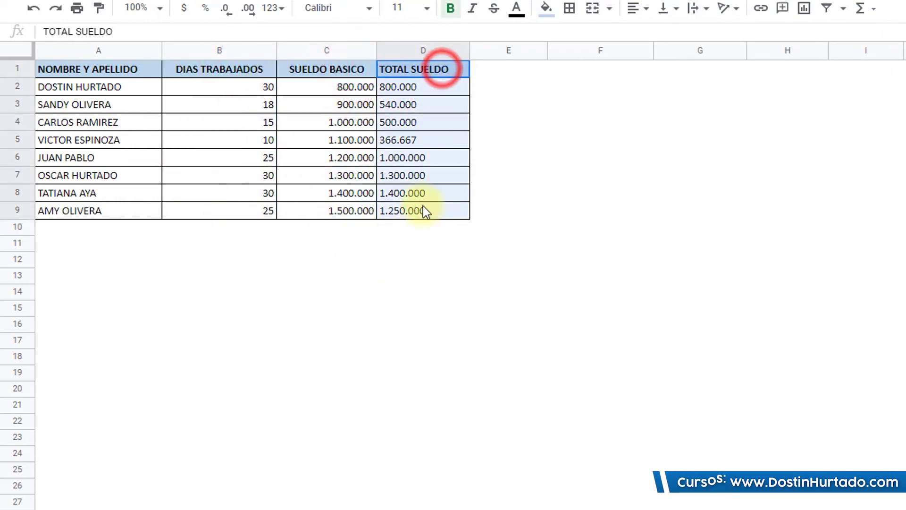
left_click(472, 202)
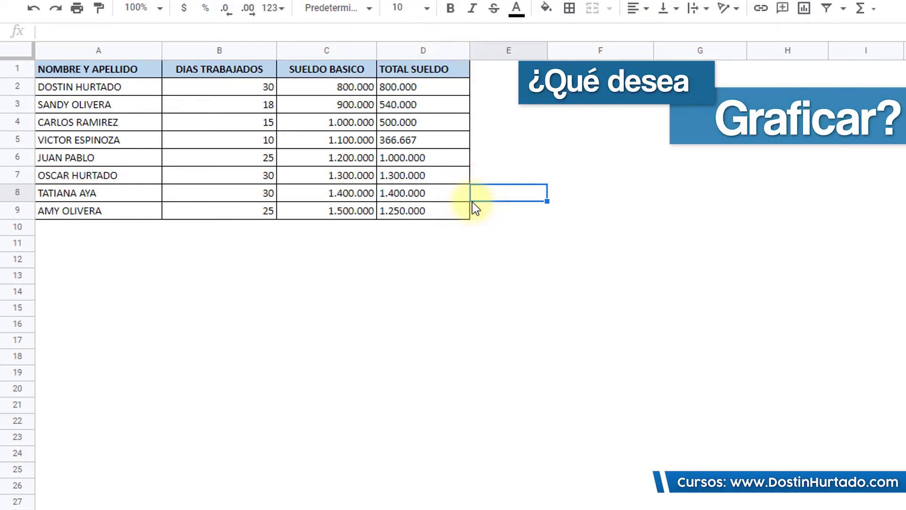
left_click_drag(358, 71, 347, 228)
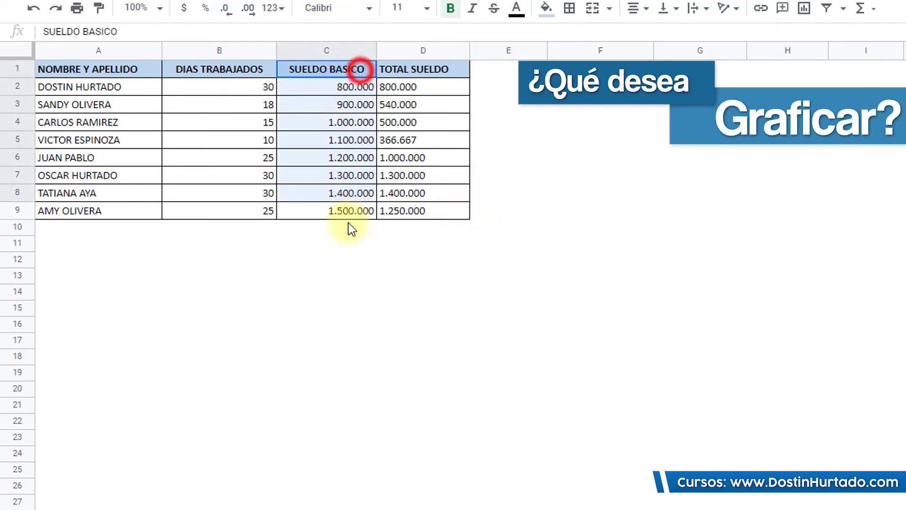
left_click_drag(422, 73, 419, 208)
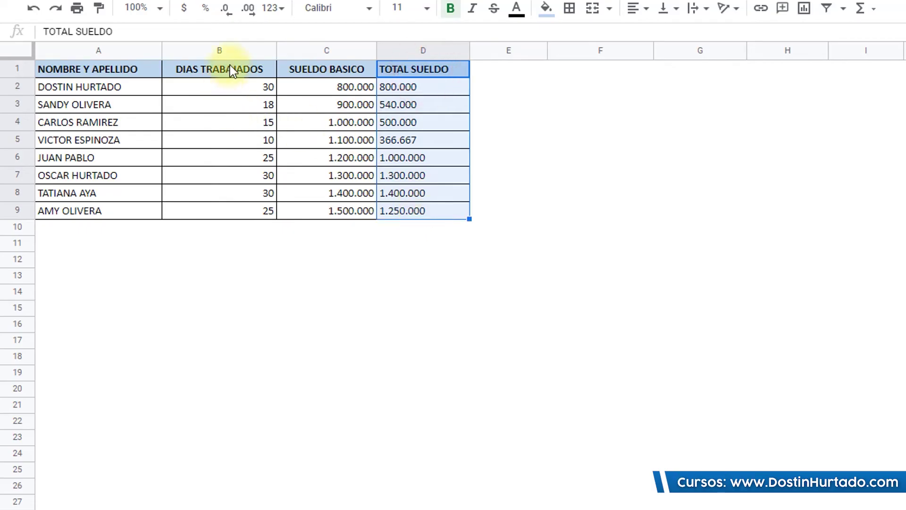
left_click_drag(230, 71, 226, 203)
left_click(244, 231)
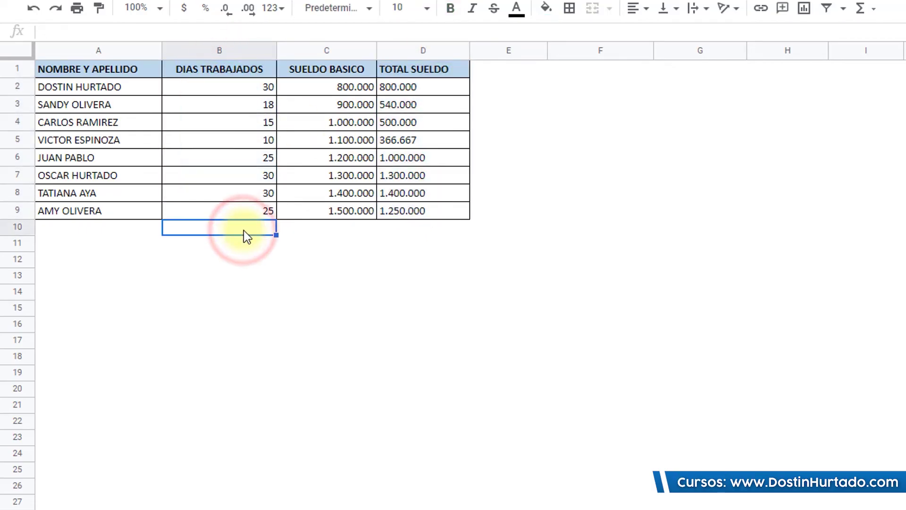
left_click_drag(141, 69, 434, 207)
Insert a chart beside the table and remove its DIAS TRABAJADOS and SUELDO BASICO series.
left_click(500, 76)
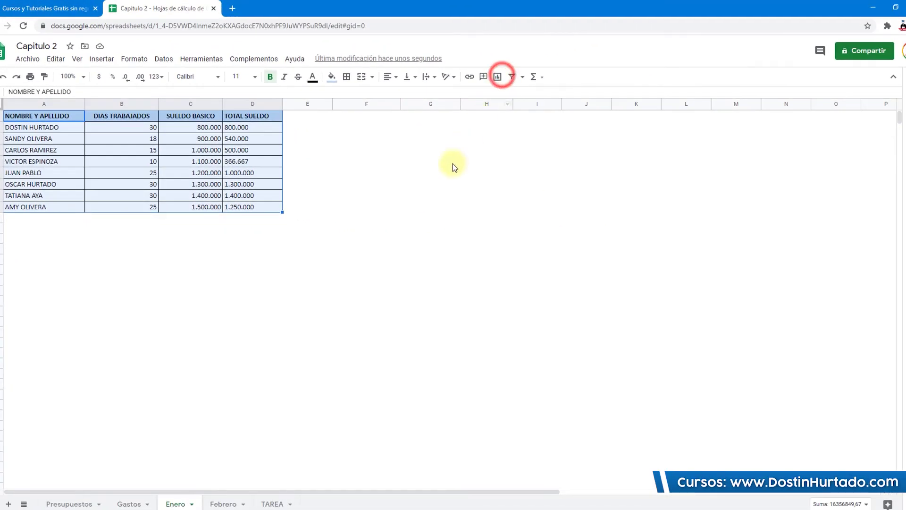
mouse_move(392, 203)
left_mouse_down()
mouse_move(471, 117)
mouse_move(477, 123)
left_mouse_up()
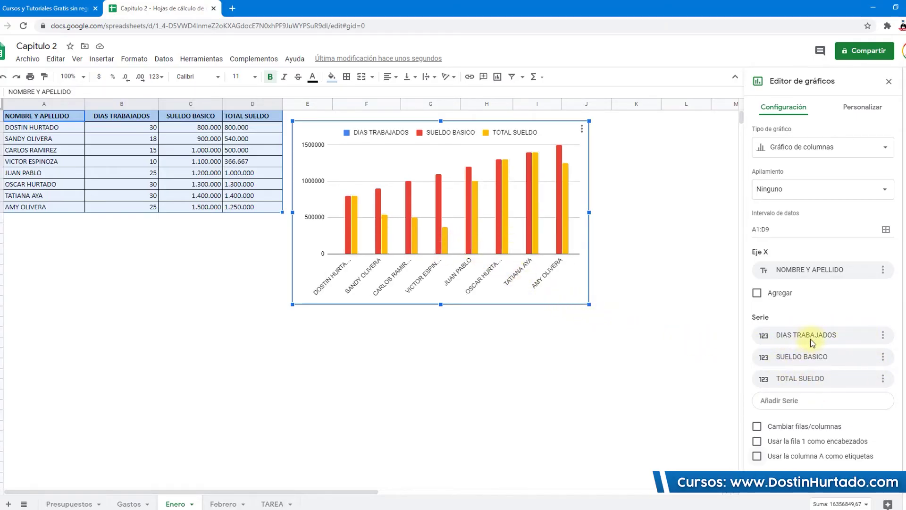
left_click(883, 335)
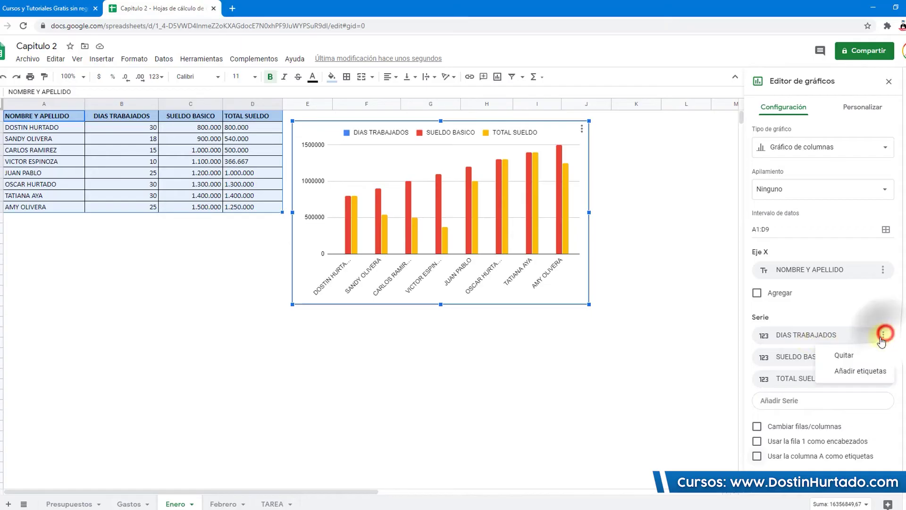
left_click(856, 354)
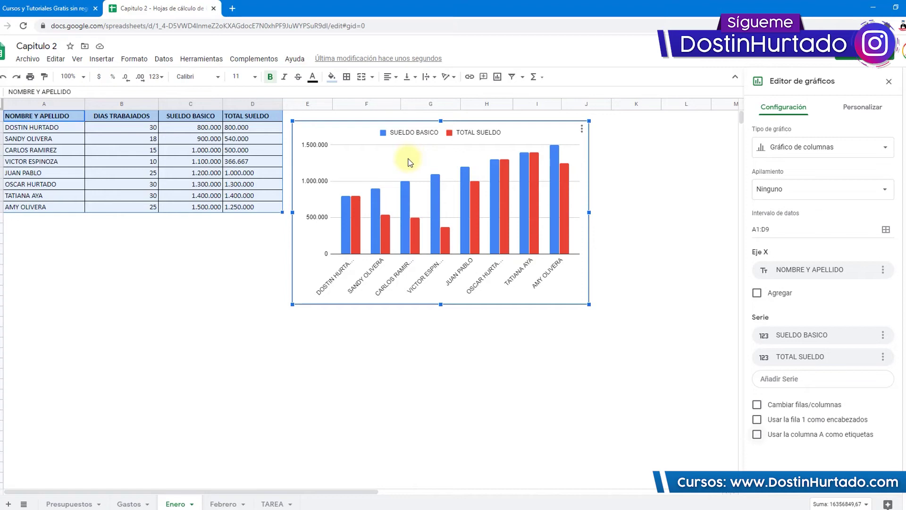
left_click(885, 336)
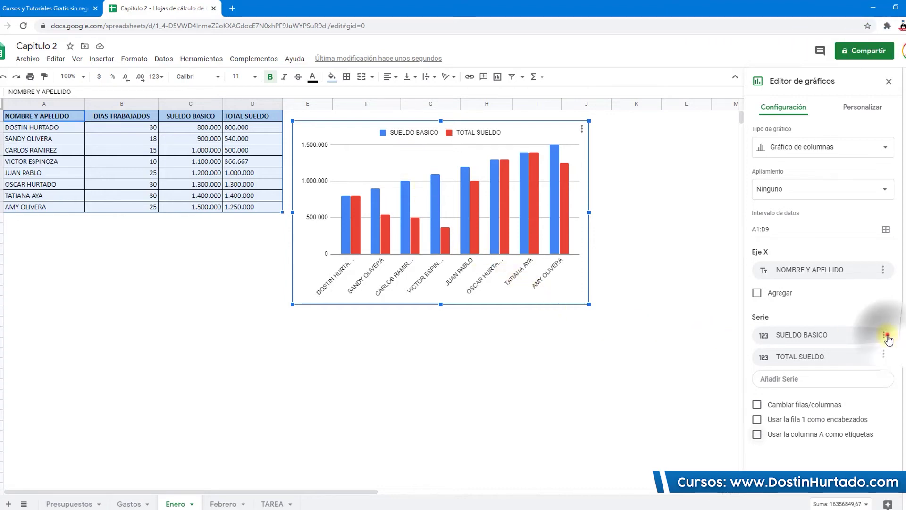
left_click(856, 356)
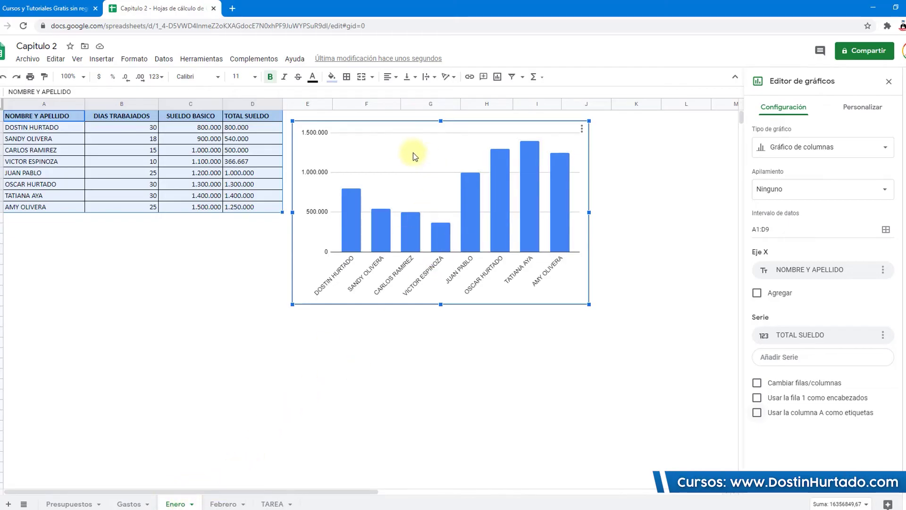
left_click_drag(409, 133, 120, 226)
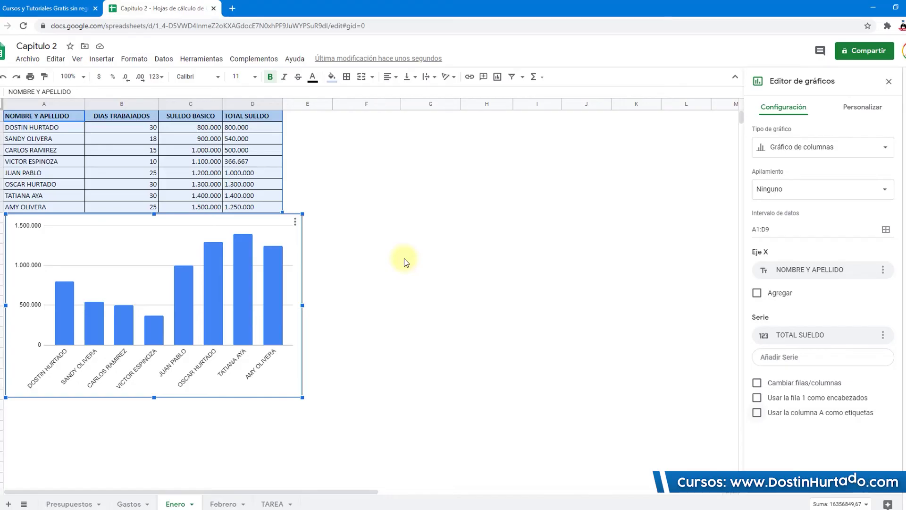
left_click(399, 258)
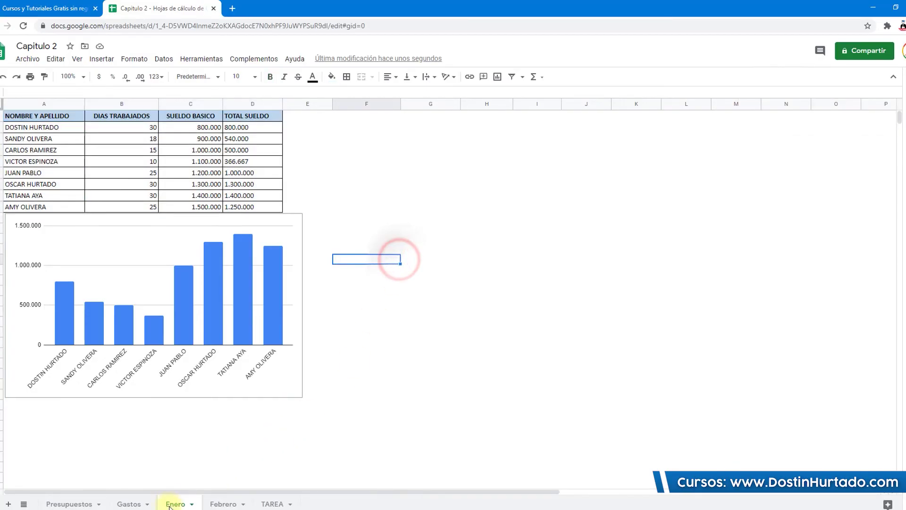
left_click(226, 504)
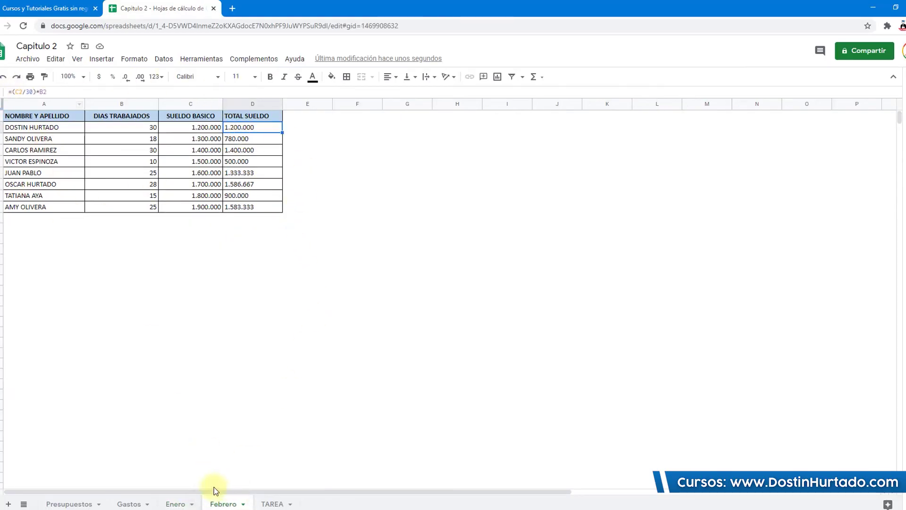
left_click(245, 384)
left_click(94, 249)
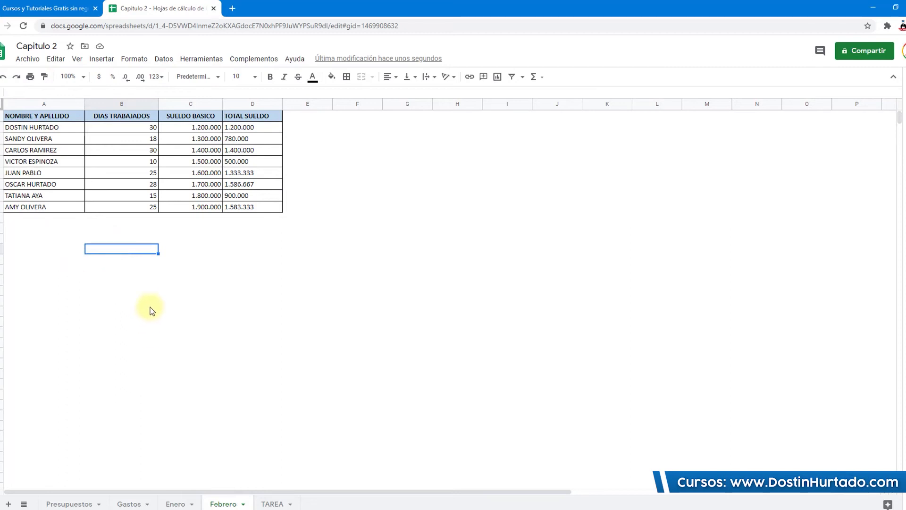
left_click(178, 504)
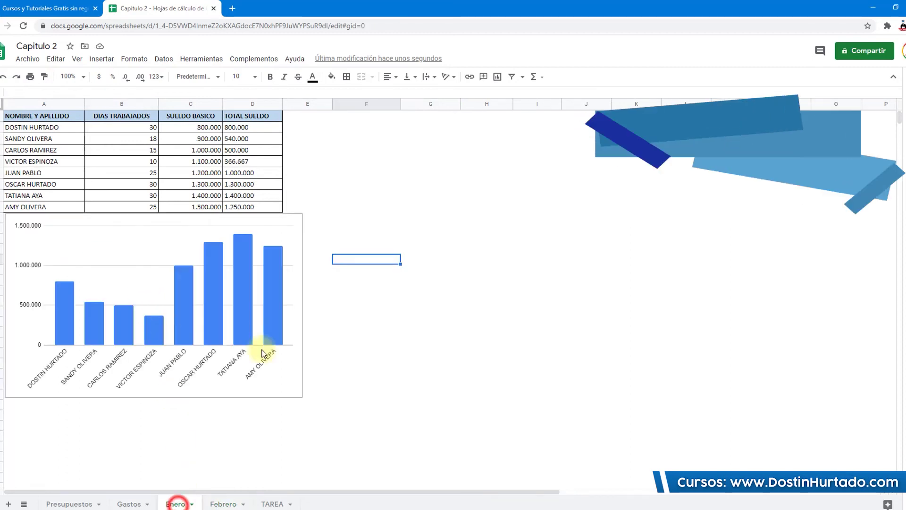
left_click(223, 504)
left_click(179, 504)
left_click(223, 504)
left_click(178, 504)
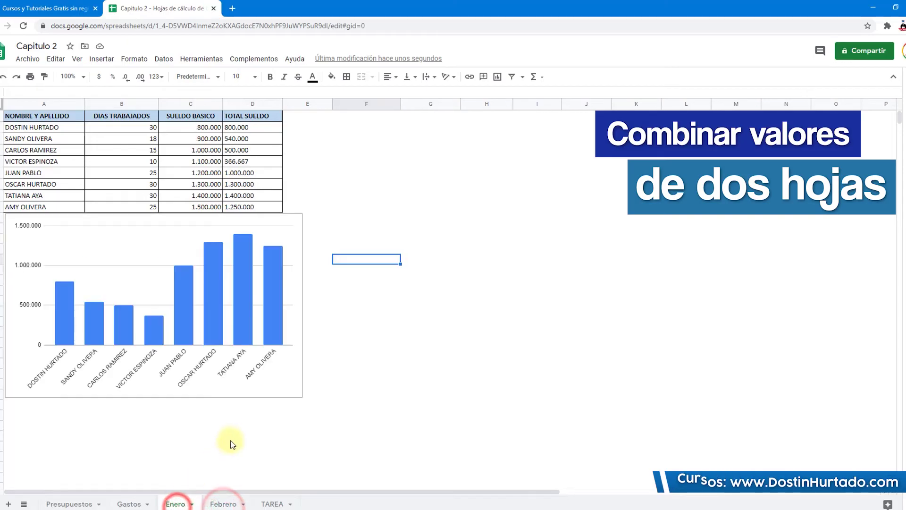
left_click(283, 220)
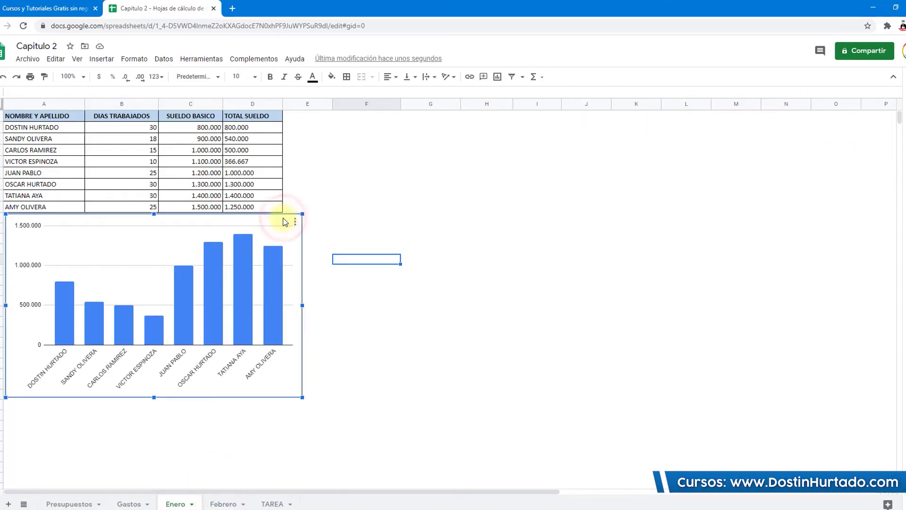
left_click_drag(283, 222, 572, 122)
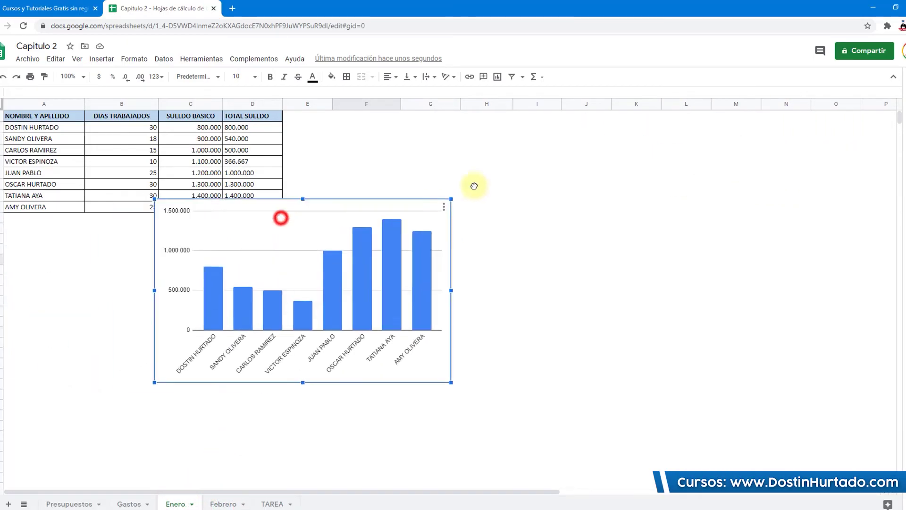
double_click(568, 123)
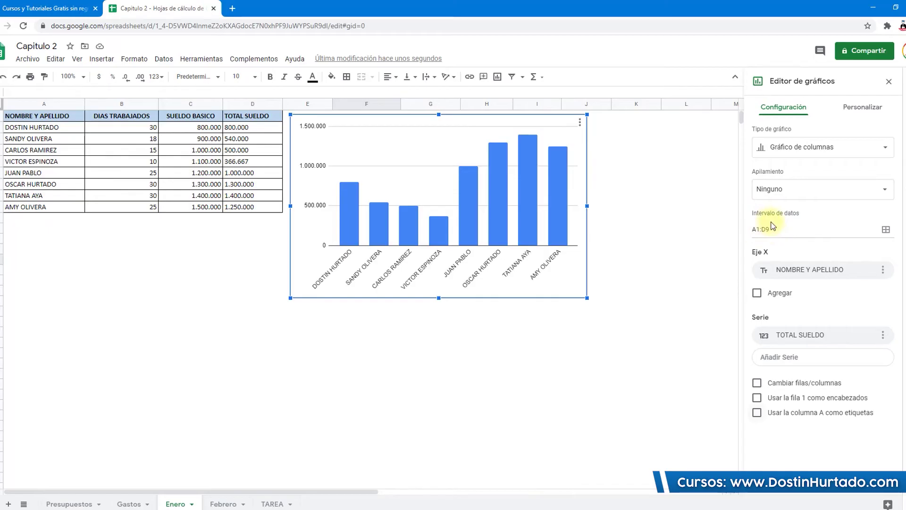
Add Febrero!D1:D9 as a second data range alongside A1:D9 and confirm.
left_click(886, 229)
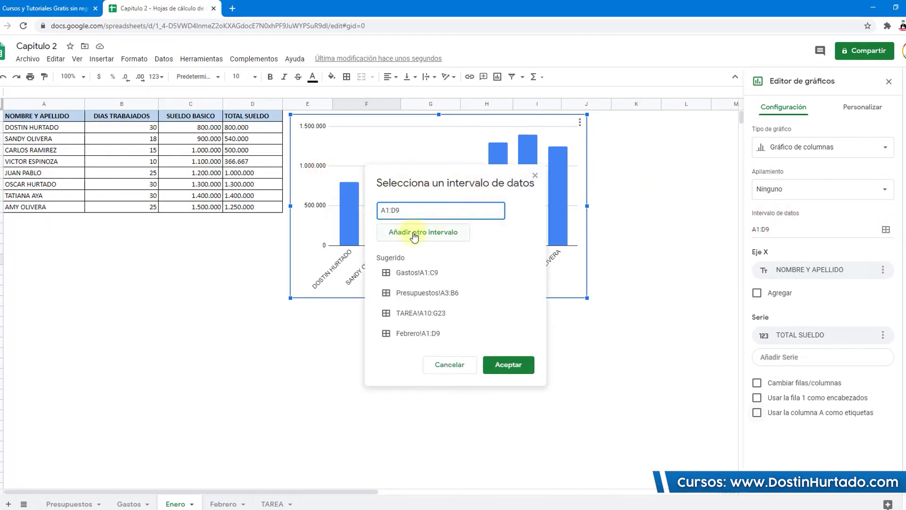
left_click(432, 233)
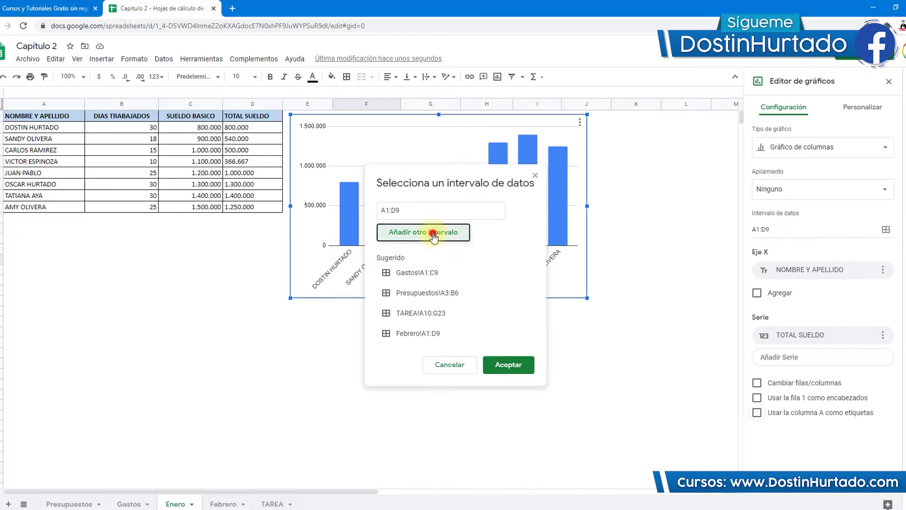
left_click(425, 237)
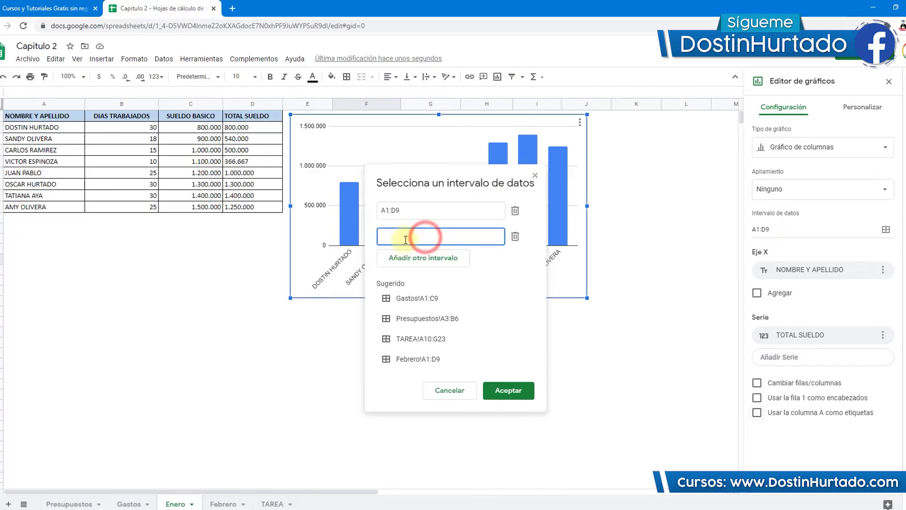
left_click(223, 503)
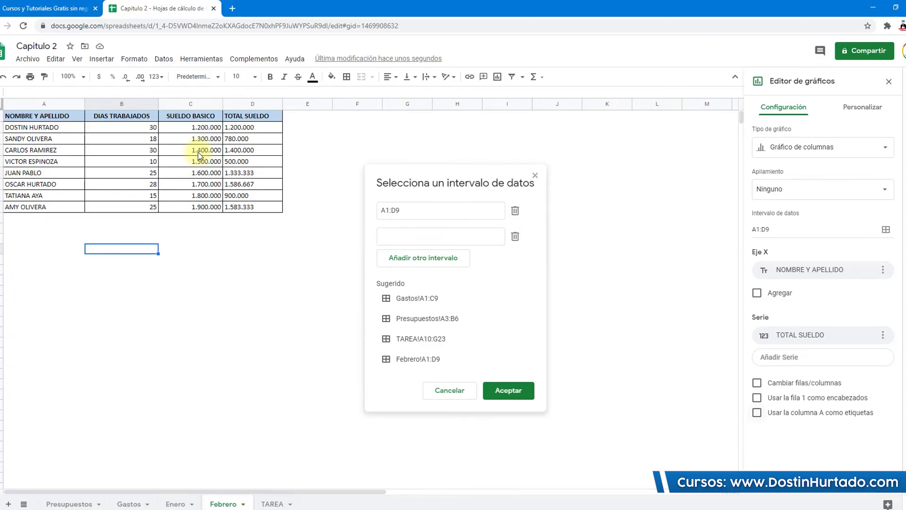
left_click_drag(44, 116, 252, 206)
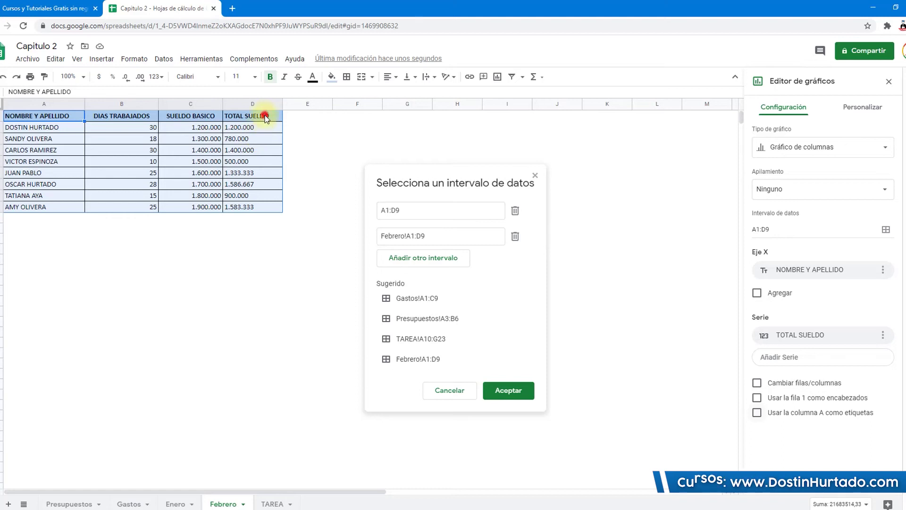
left_click_drag(257, 116, 260, 207)
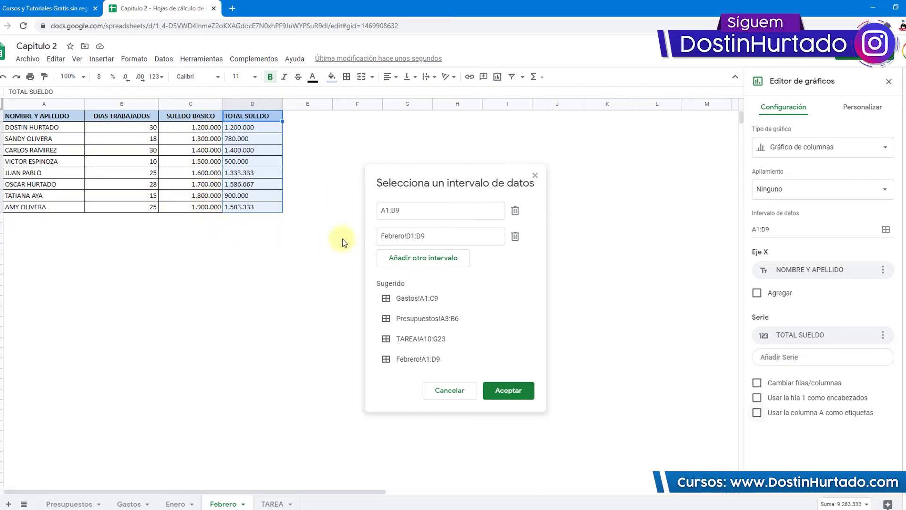
left_click(426, 236)
left_click_drag(49, 118, 252, 208)
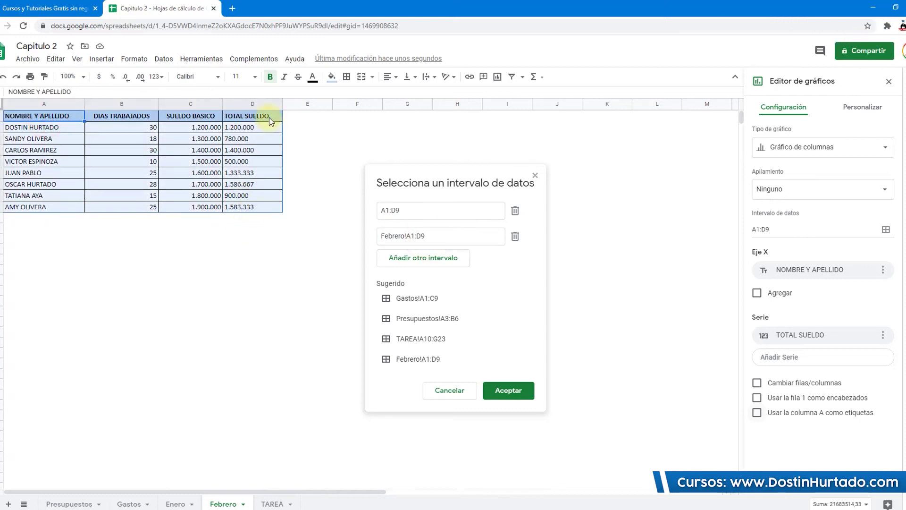
left_click_drag(271, 121, 250, 208)
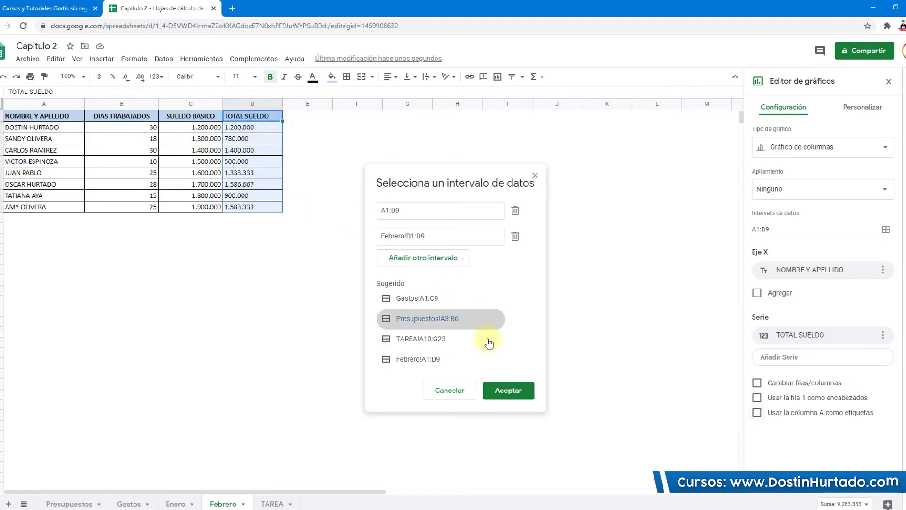
left_click(509, 389)
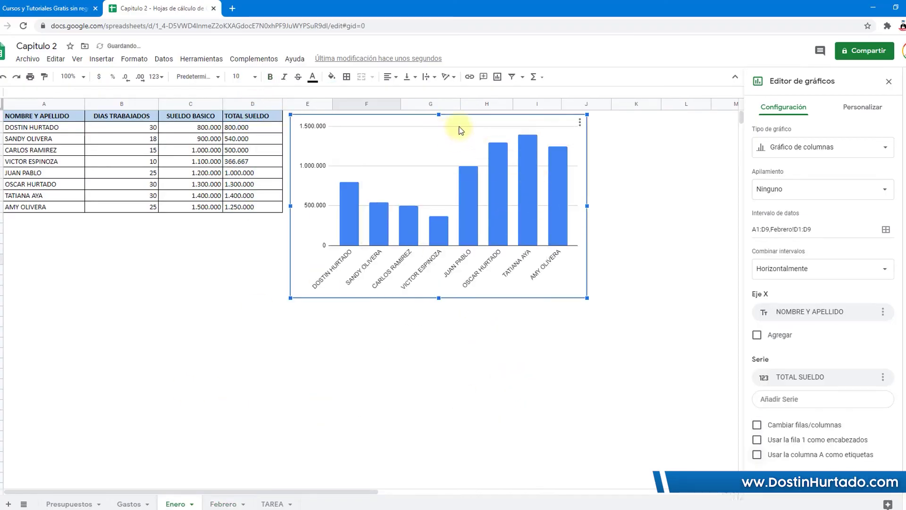
Add the second TOTAL SUELDO column as a red series beside the blue one.
left_click(431, 128)
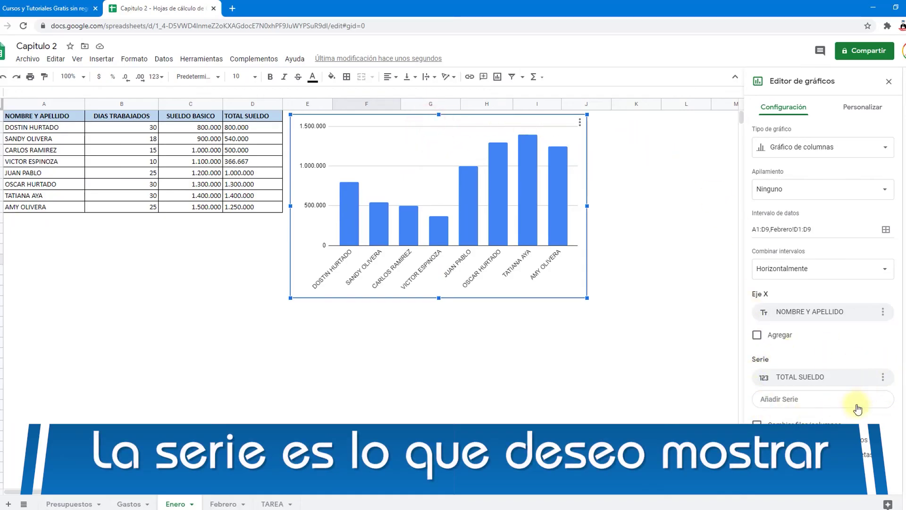
left_click(822, 403)
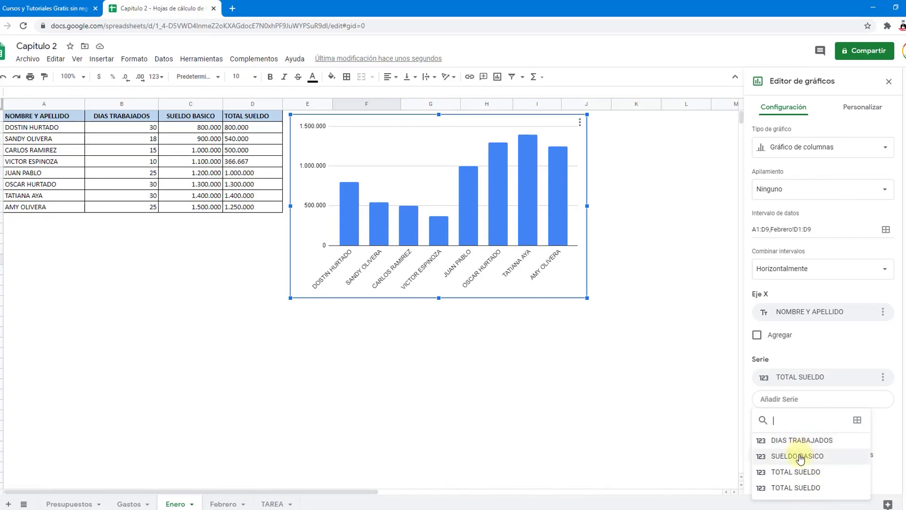
left_click(815, 493)
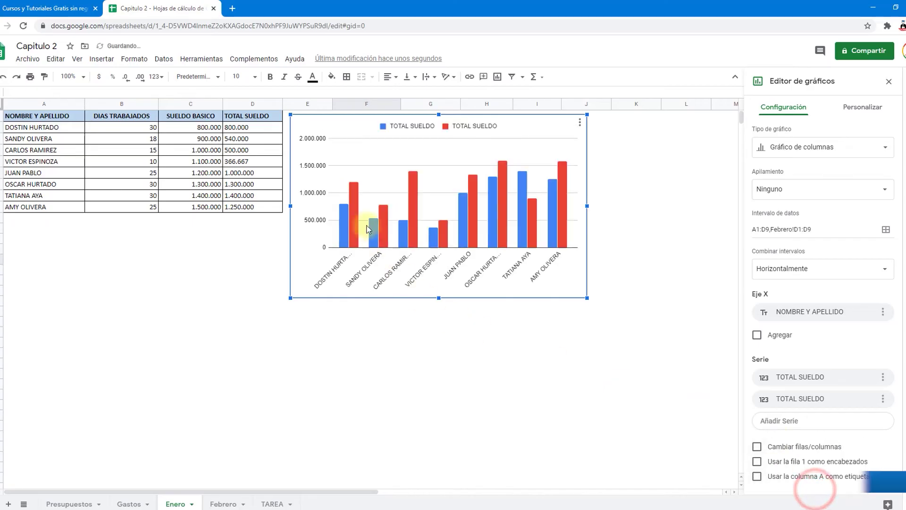
left_click(413, 126)
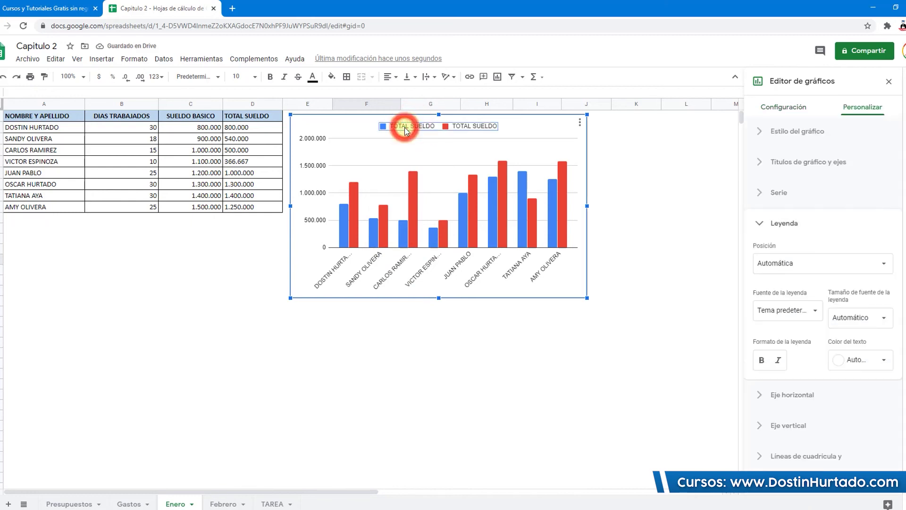
Relabel the legend entries ENERO and FEBRERO, then delete the chart.
left_click(405, 126)
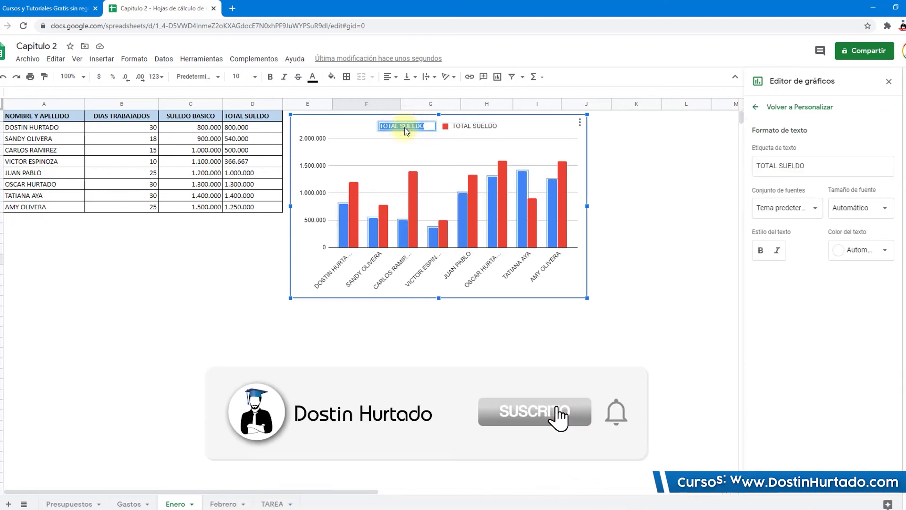
type("ENERO")
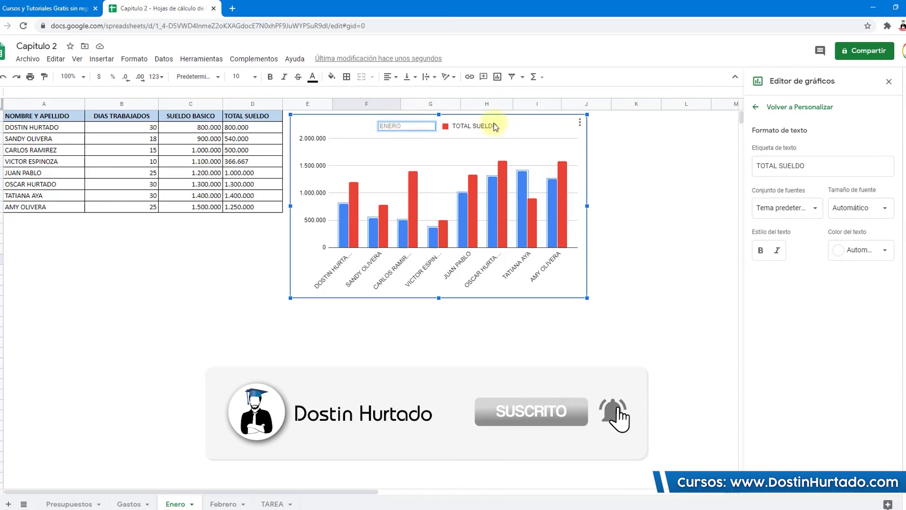
left_click(473, 126)
left_click(473, 127)
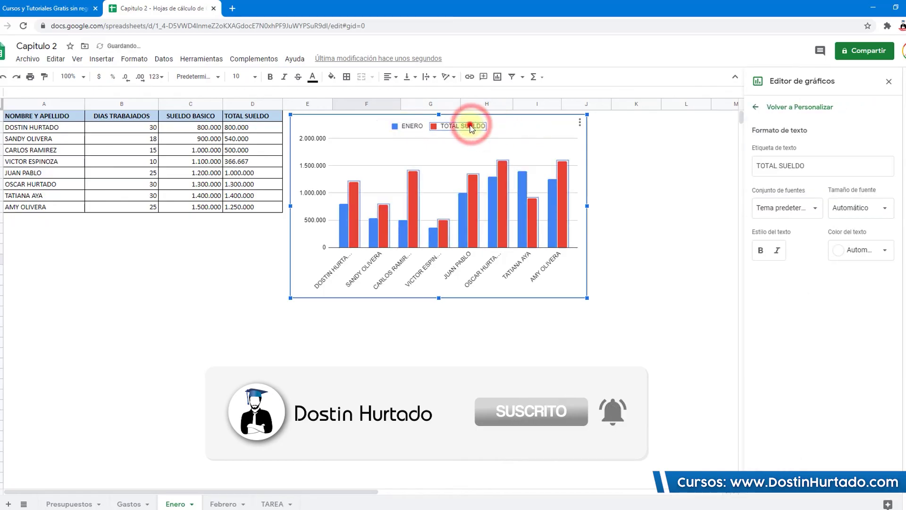
type("FEBRERO")
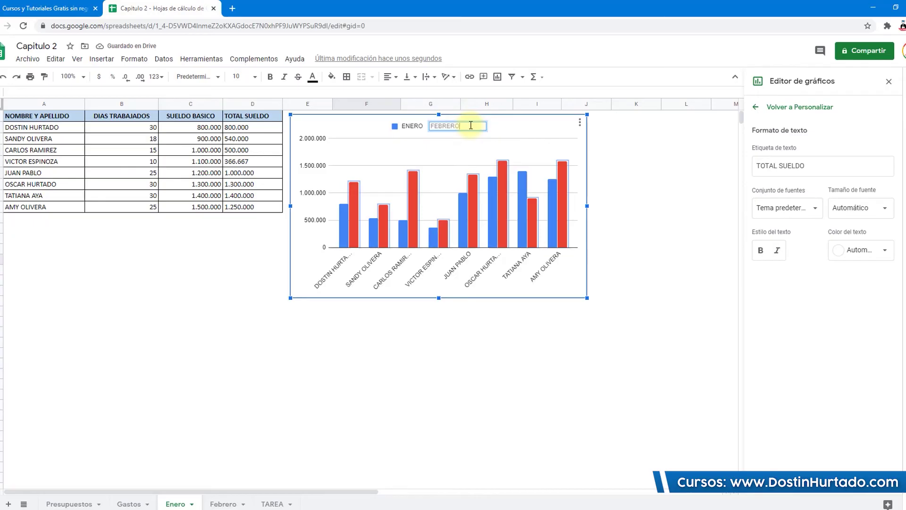
key("Return")
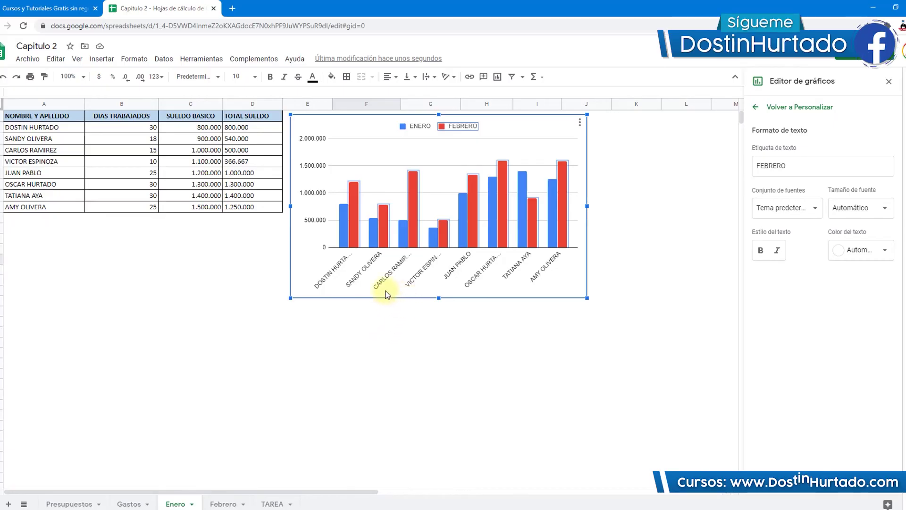
left_click(501, 124)
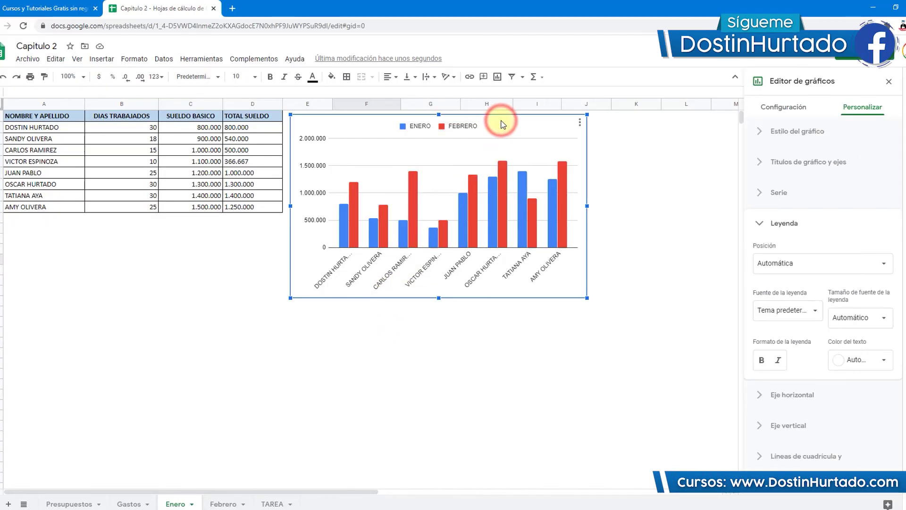
key("Delete")
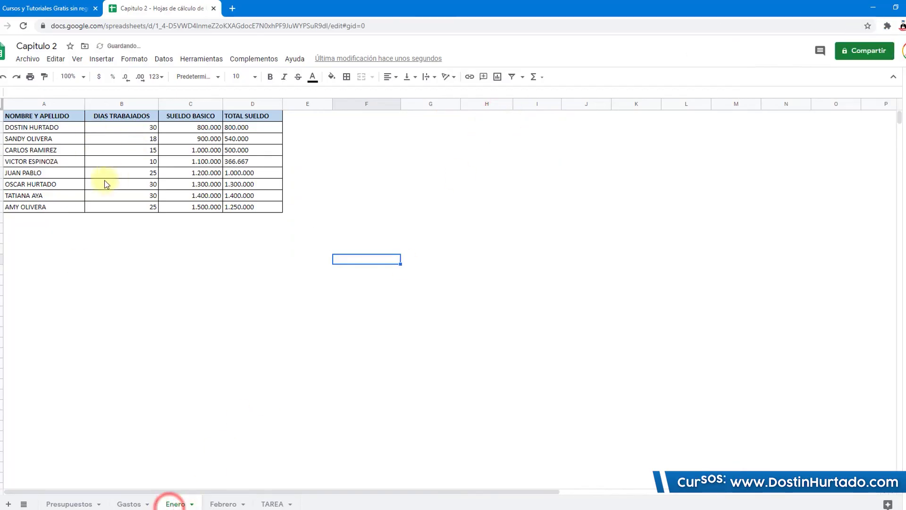
Chart A1:D9 and remove the SUELDO BASICO and DIAS TRABAJADOS series.
left_click(112, 184)
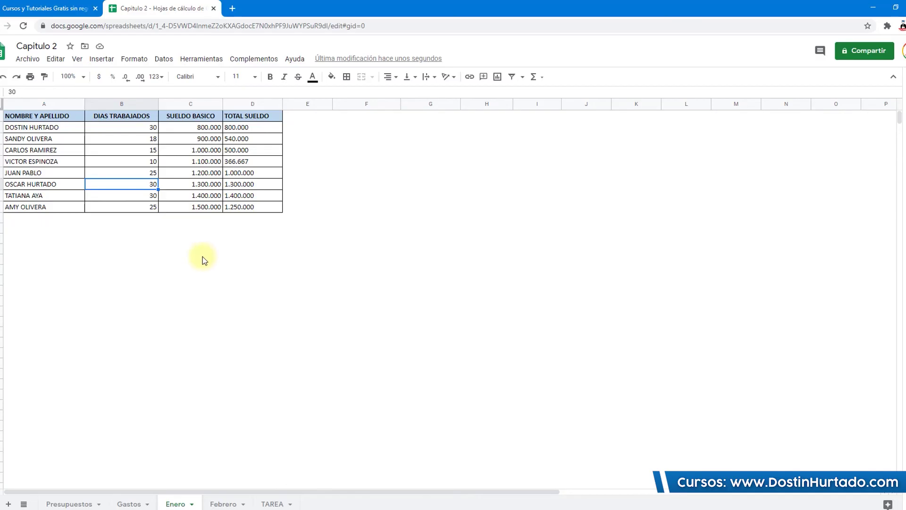
left_click_drag(44, 116, 259, 204)
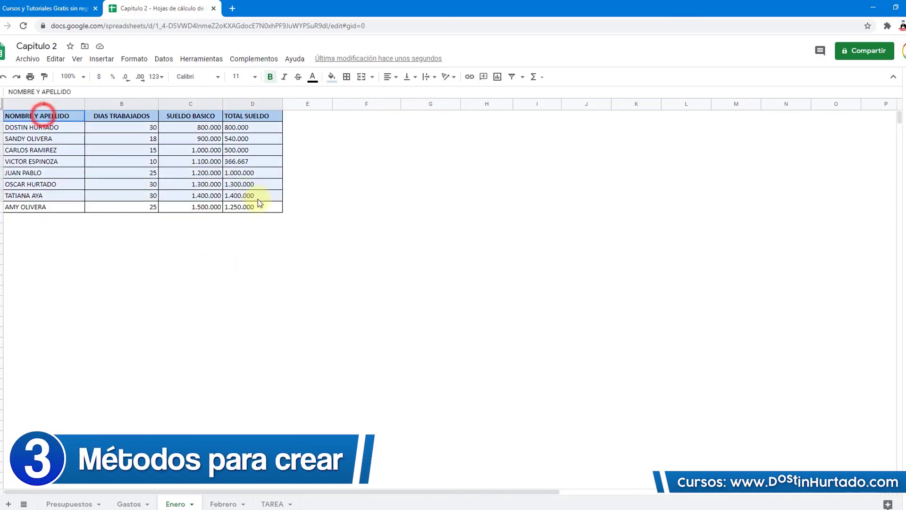
left_click(496, 79)
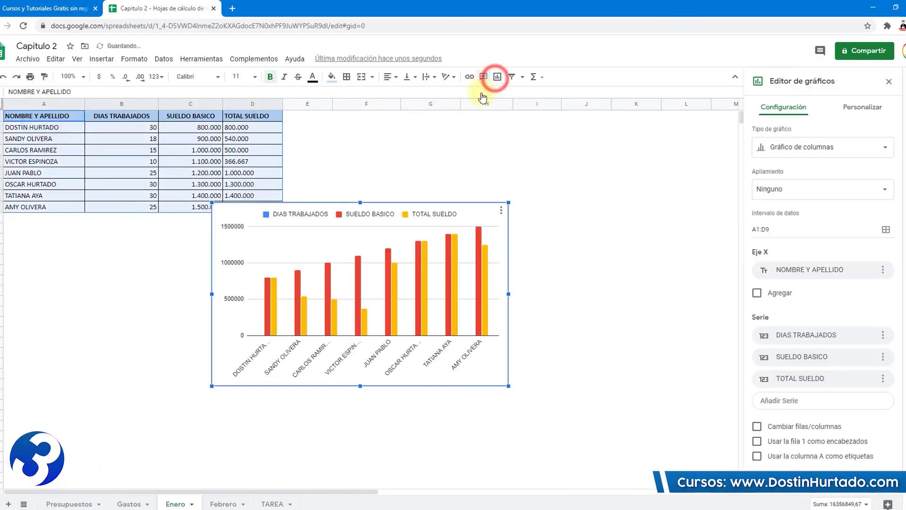
left_click(883, 357)
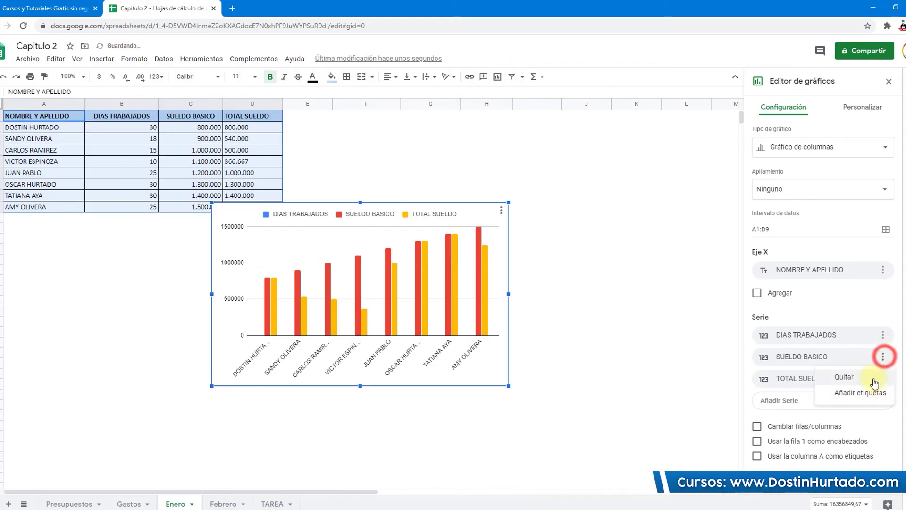
left_click(871, 375)
left_click(883, 335)
left_click(872, 355)
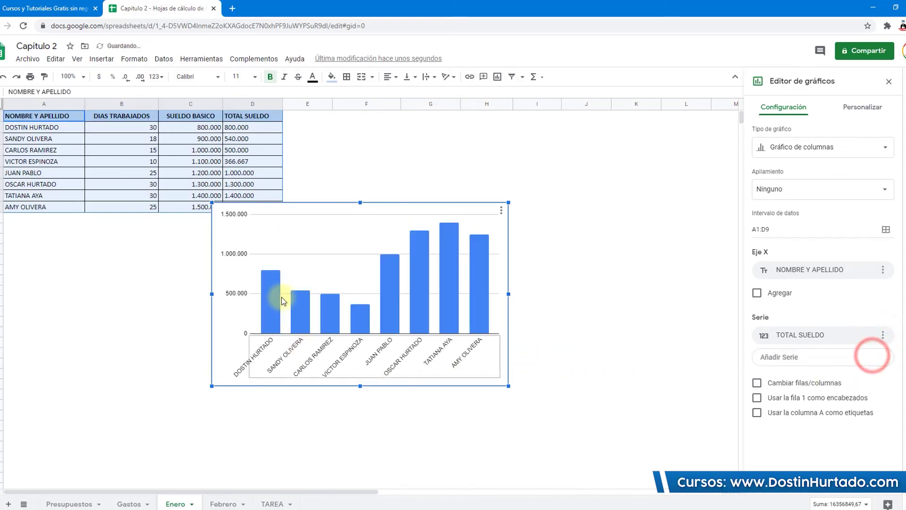
Move the TOTAL SUELDO chart below the table, then select names A1:A9.
left_click_drag(316, 213, 110, 252)
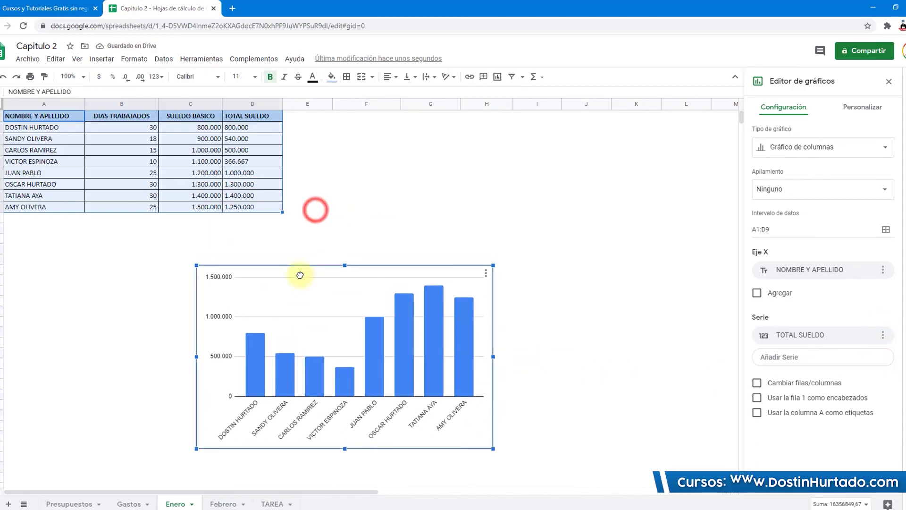
left_click(356, 269)
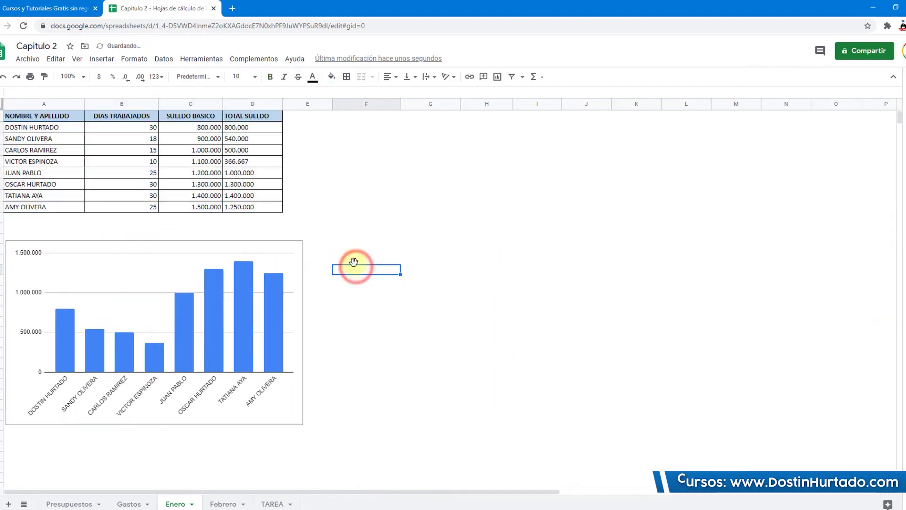
left_click_drag(60, 118, 54, 207)
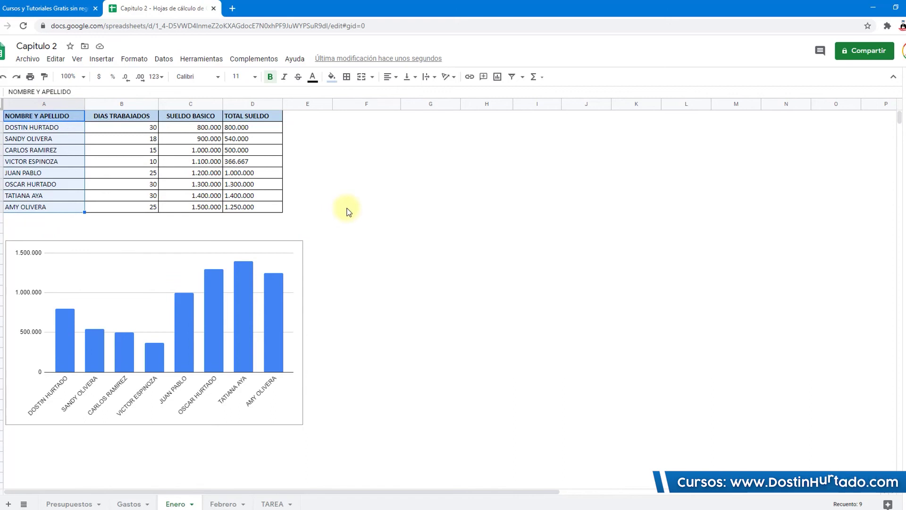
Chart the names with TOTAL SUELDO (D1:D9) beside the first chart, then select empty cell G8.
left_click(266, 116, "ctrl")
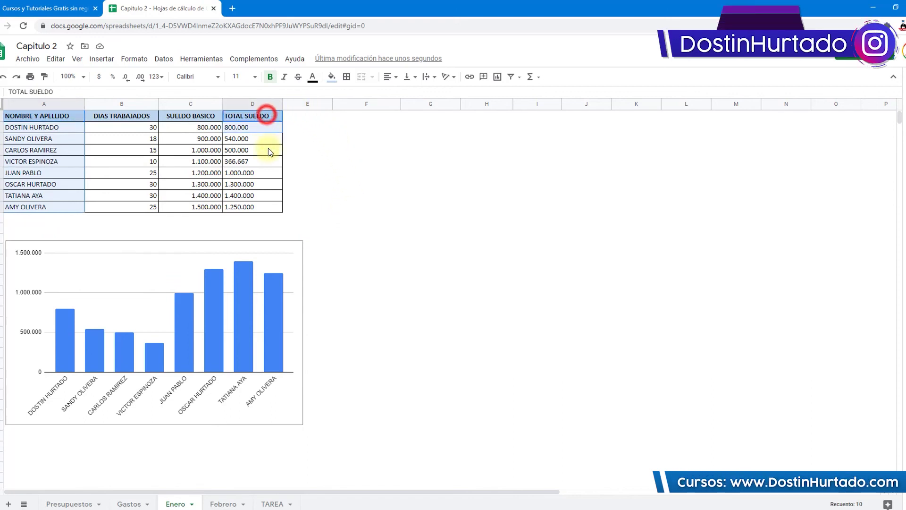
left_click_drag(268, 148, 266, 207)
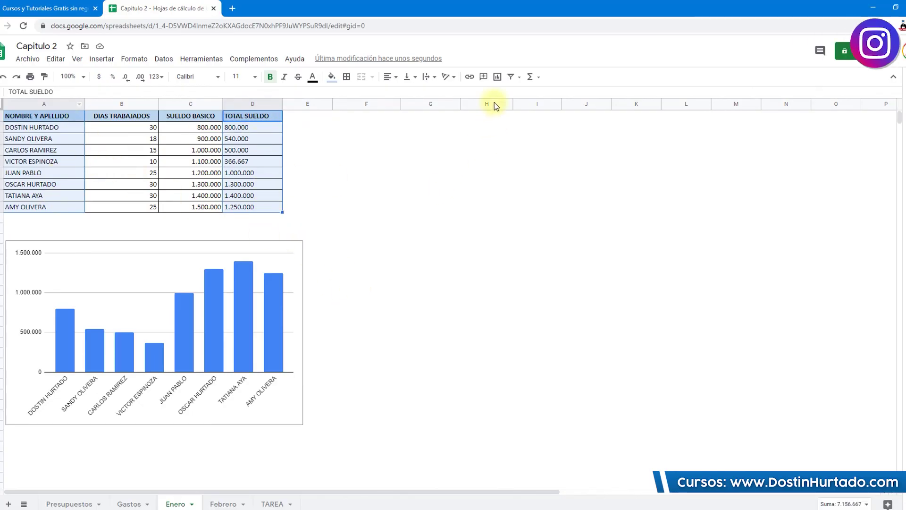
left_click(498, 76)
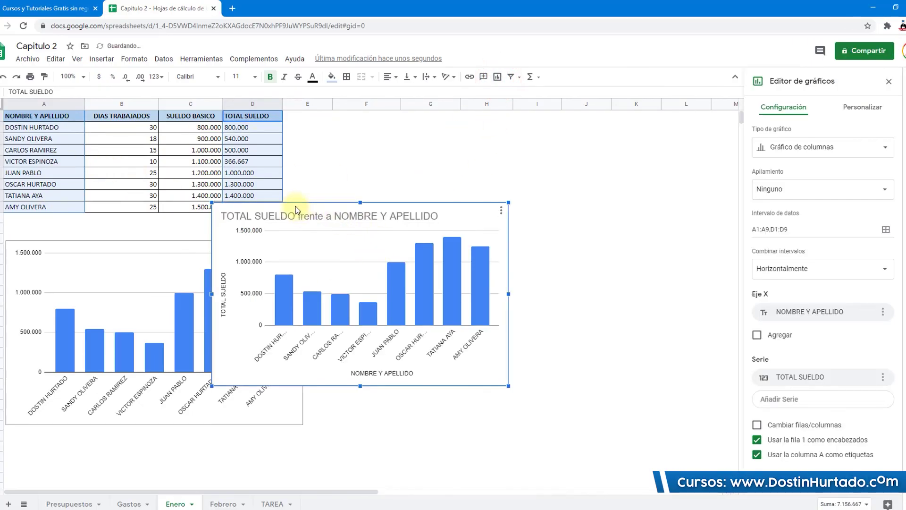
left_click_drag(309, 224, 409, 262)
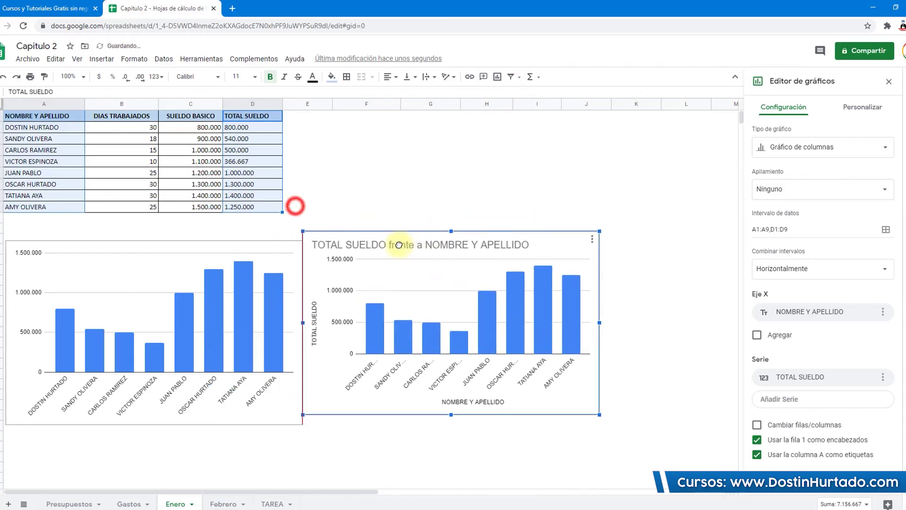
left_click(426, 195)
Insert an empty chart and give it data ranges A1:A9 and D1:D9.
left_click(498, 77)
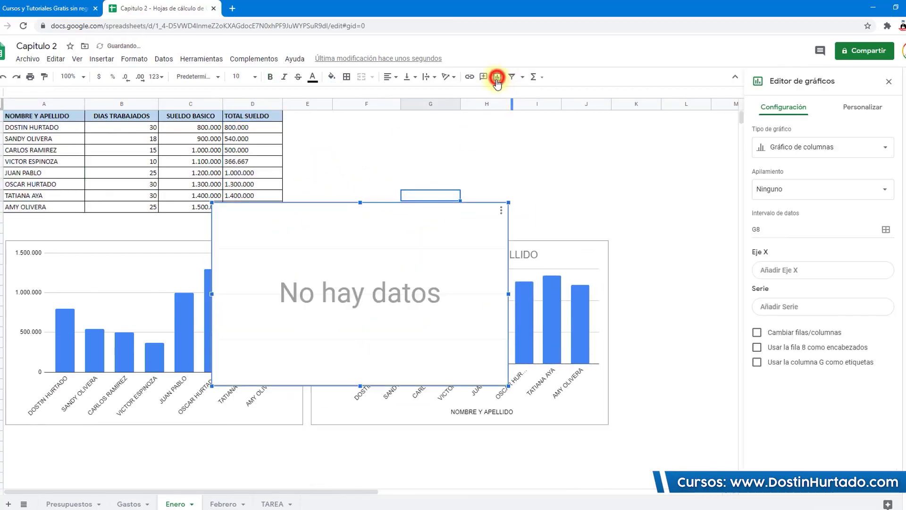
left_click(886, 230)
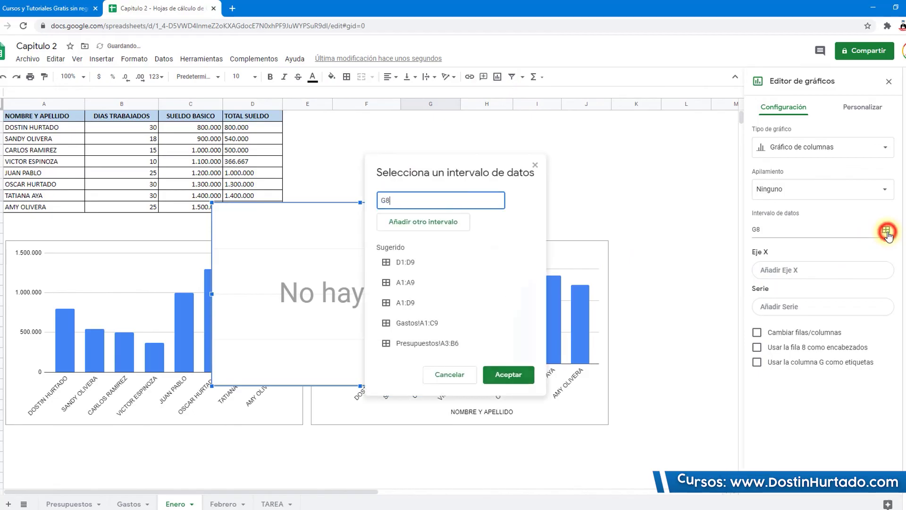
left_click(404, 200)
left_click_drag(42, 116, 33, 206)
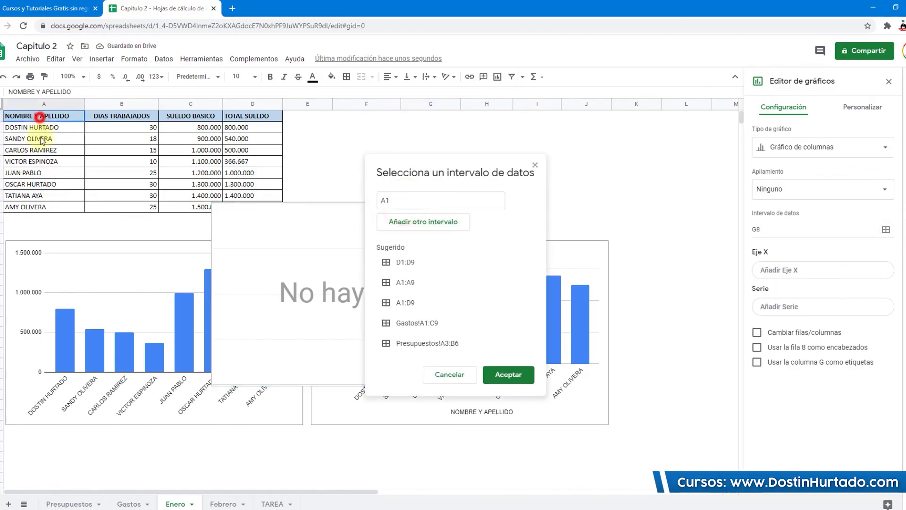
left_click(411, 222)
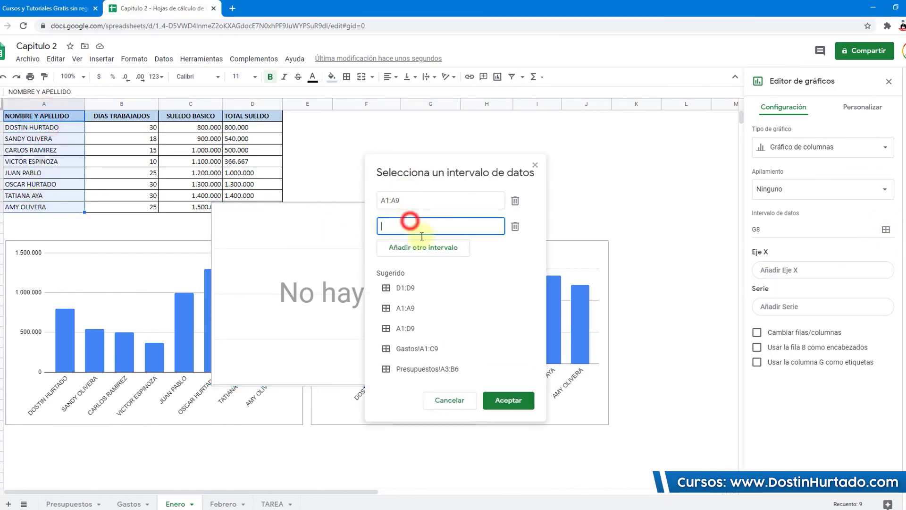
left_click_drag(264, 116, 258, 208)
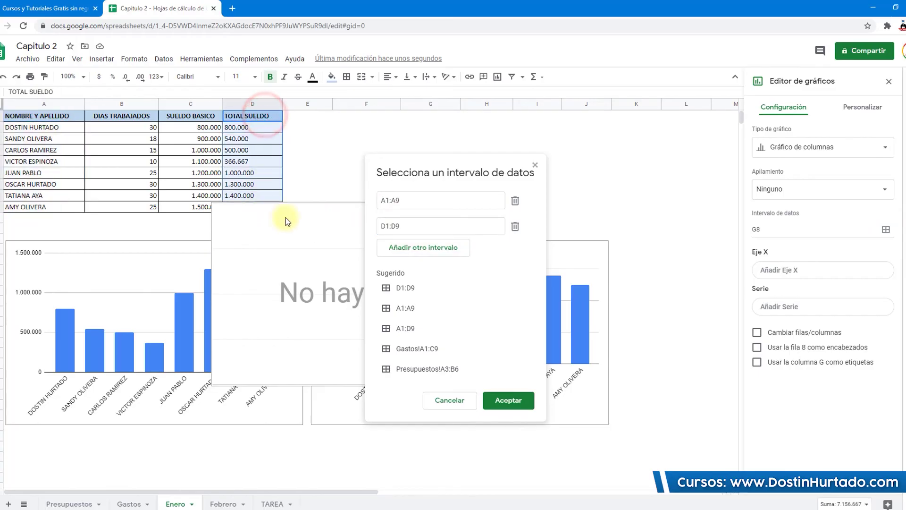
left_click(508, 400)
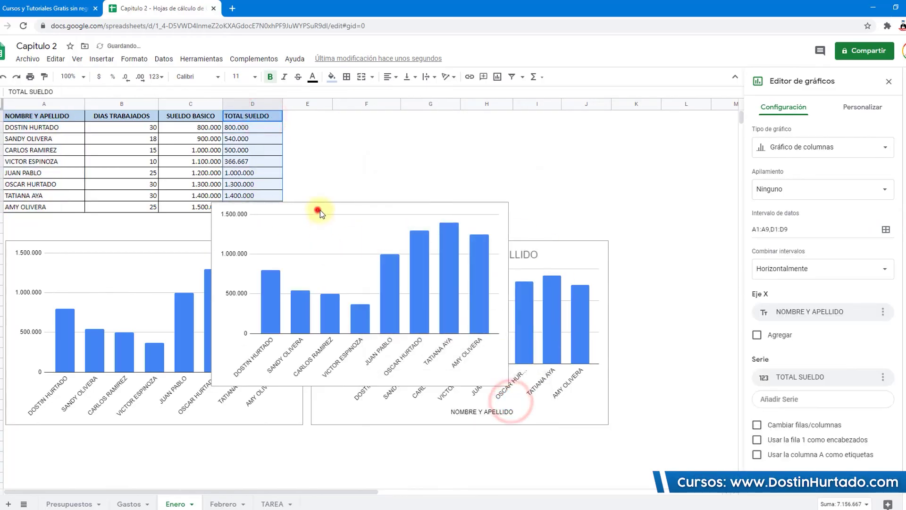
Move the new TOTAL SUELDO chart up over columns F–K, then select the lower charts.
left_click(317, 210)
left_click(405, 203)
left_click_drag(447, 204, 641, 297)
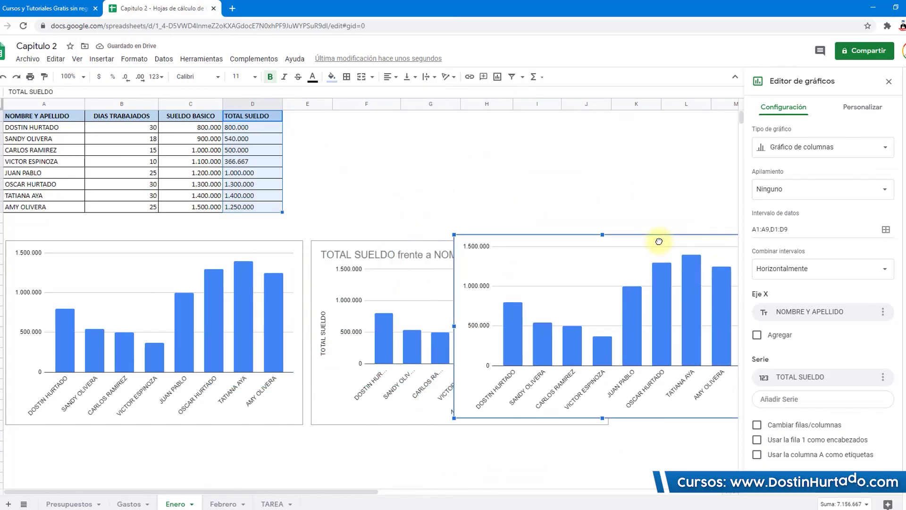
left_click_drag(641, 297, 538, 122)
left_click(427, 330)
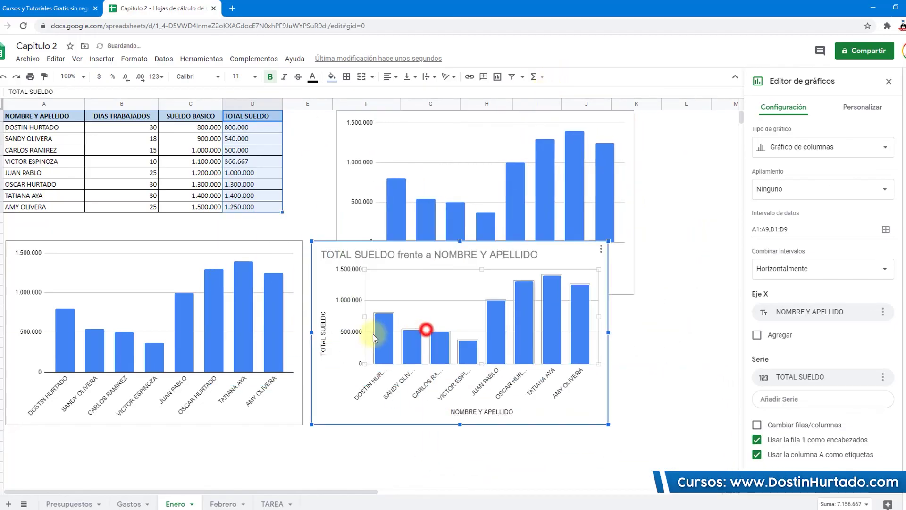
left_click(342, 220)
left_click(245, 253)
Delete the lower-left and top charts, move the remaining chart under the table, and open TAREA.
left_click(245, 253)
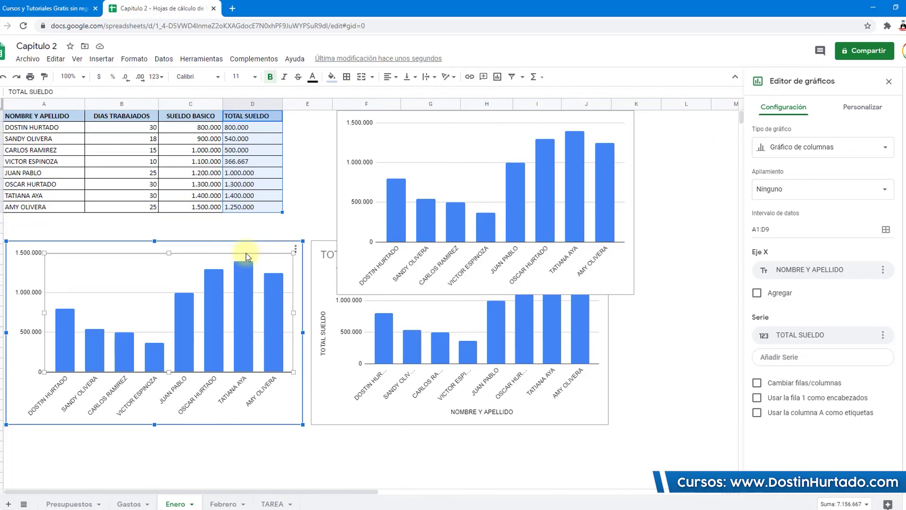
key("Delete")
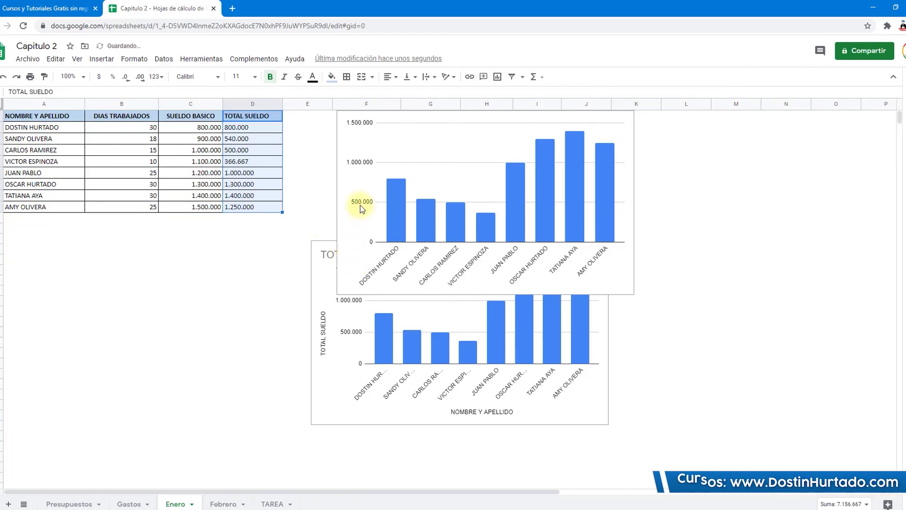
left_click(360, 205)
key("Delete")
left_click_drag(373, 246, 65, 220)
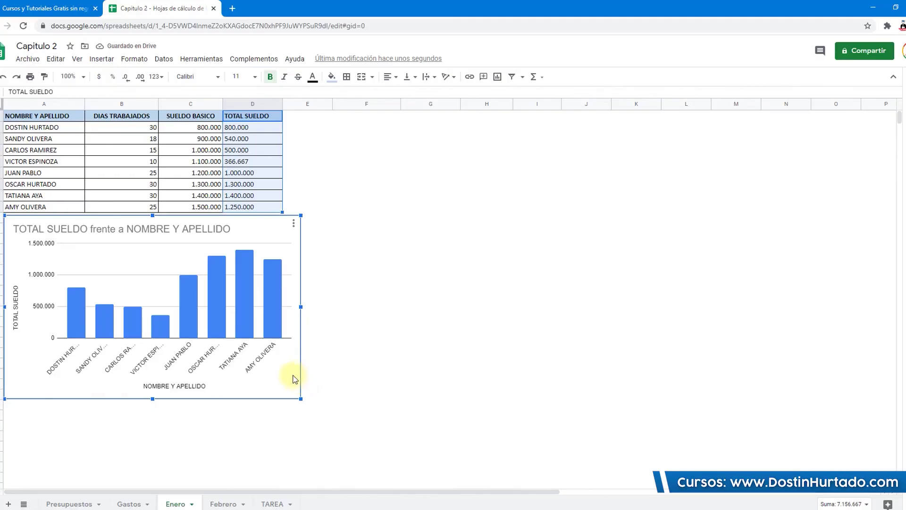
left_click(267, 504)
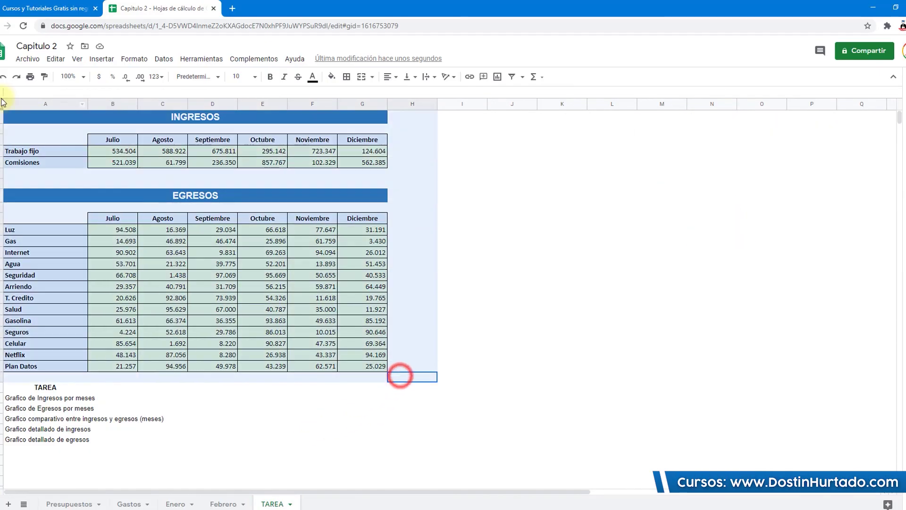
left_click(291, 275)
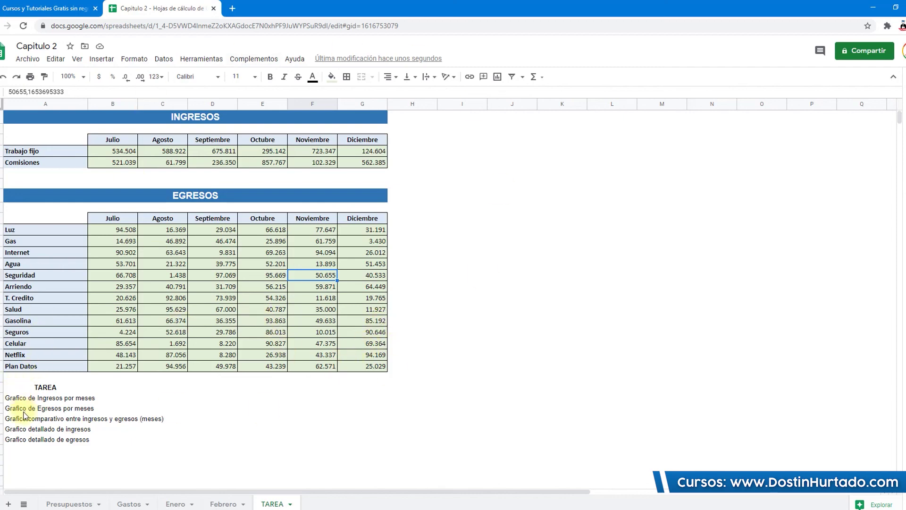
left_click_drag(17, 397, 24, 445)
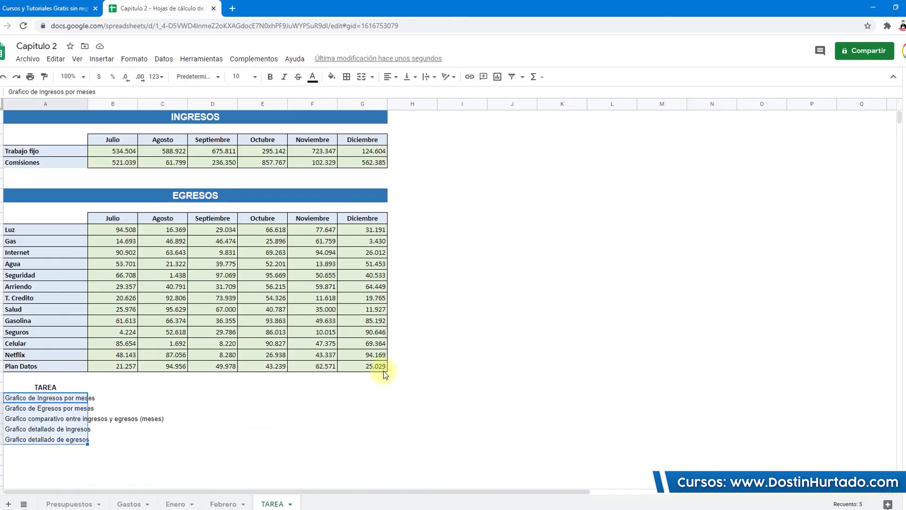
left_click_drag(376, 369, 69, 192)
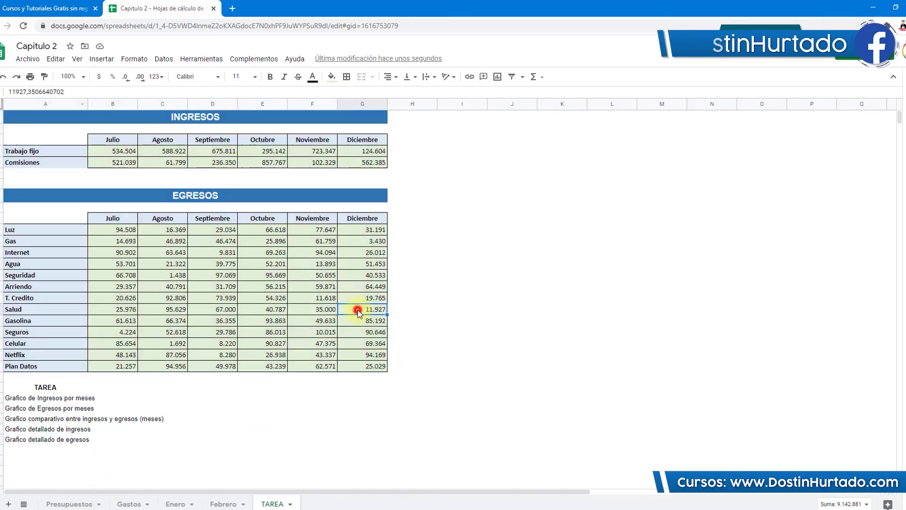
left_click(215, 503)
left_click(177, 504)
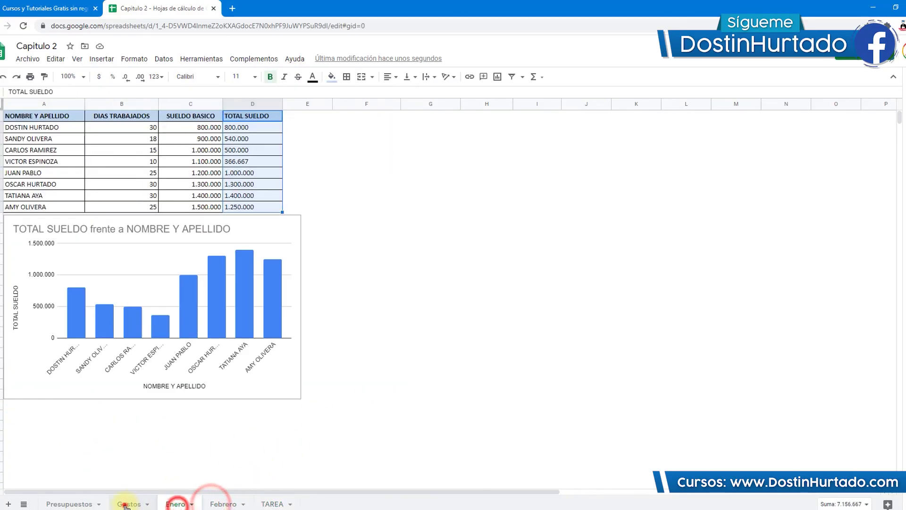
left_click(128, 504)
left_click(66, 502)
left_click(197, 501)
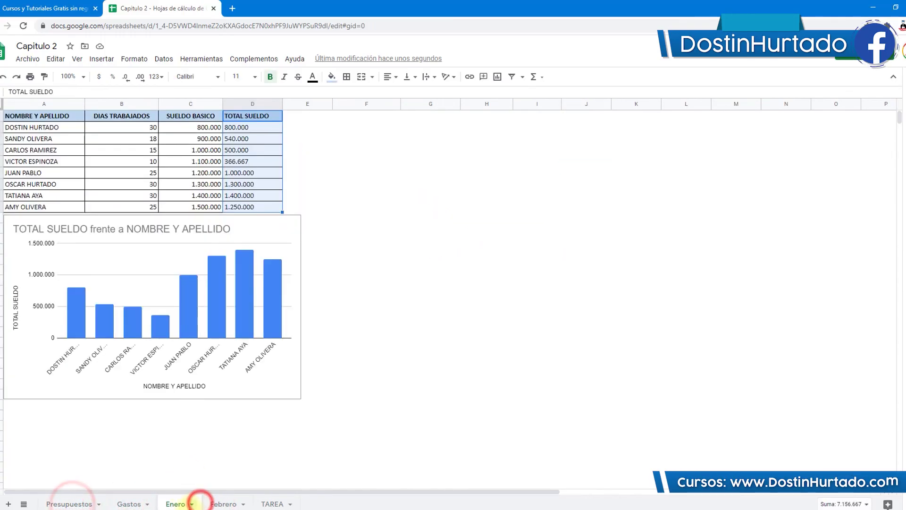
left_click(223, 503)
left_click(175, 503)
left_click(223, 503)
left_click(175, 504)
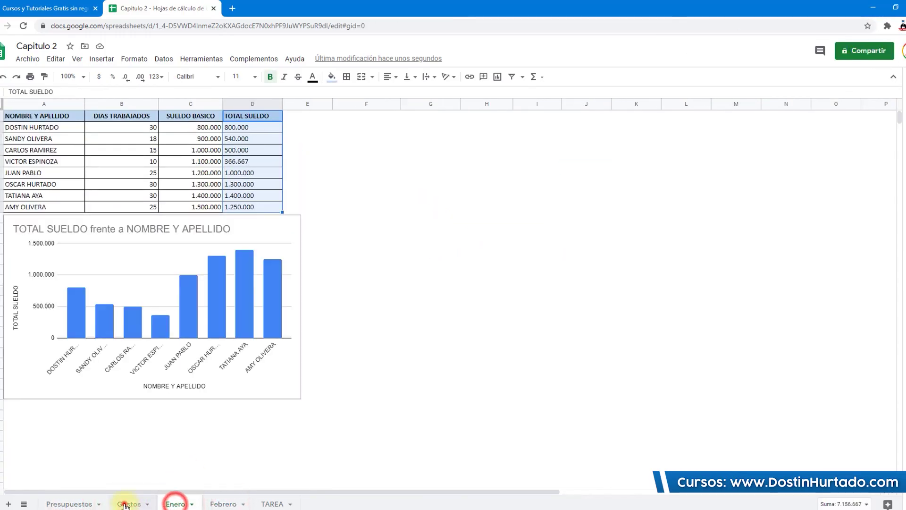
left_click(127, 503)
left_click(78, 135)
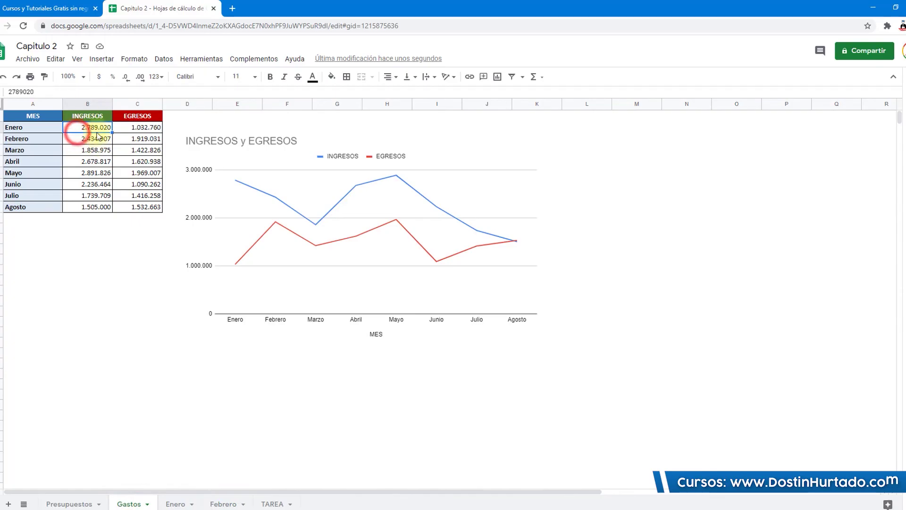
left_click(134, 127)
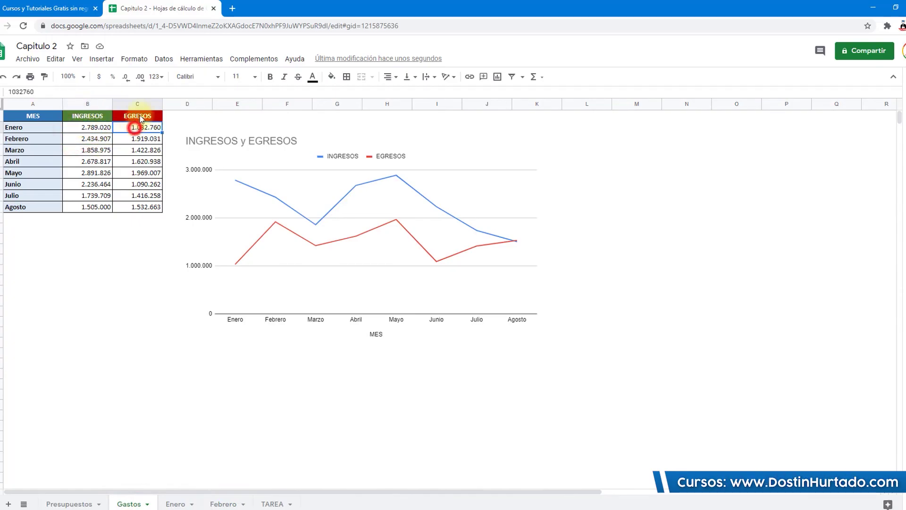
left_click(268, 504)
left_click(417, 298)
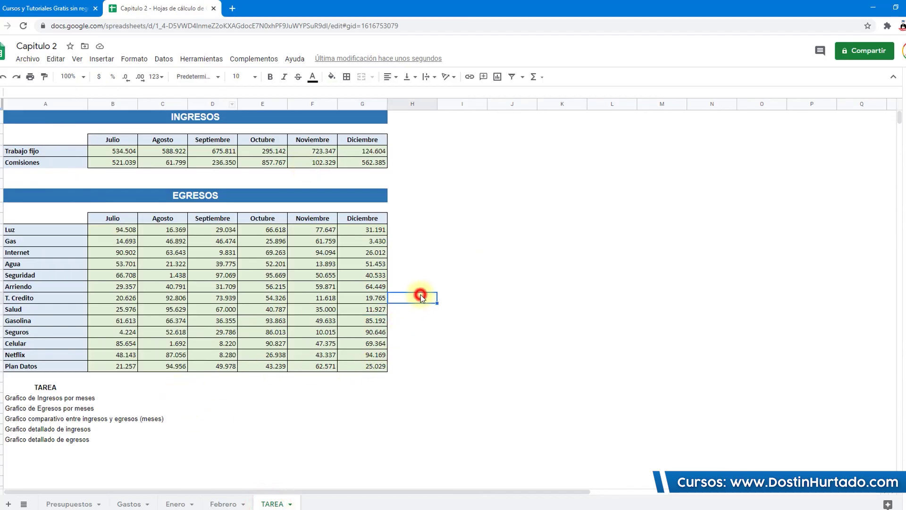
left_click(55, 235)
left_click(124, 229)
left_click(173, 229)
left_click(205, 232)
left_click(264, 231)
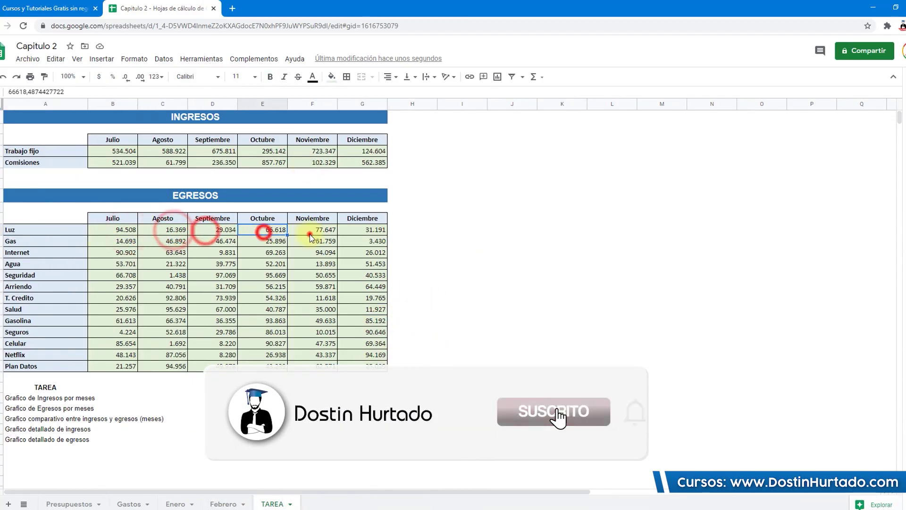
left_click(310, 234)
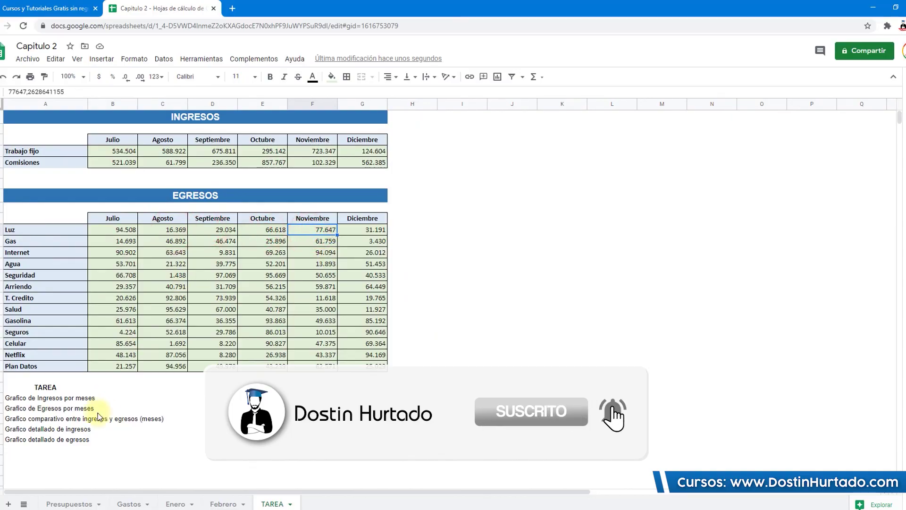
left_click(73, 398)
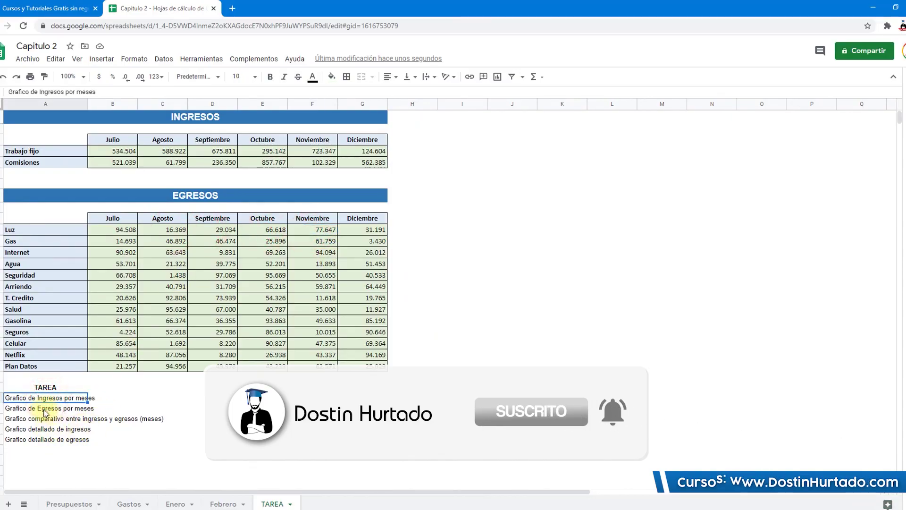
left_click(17, 419)
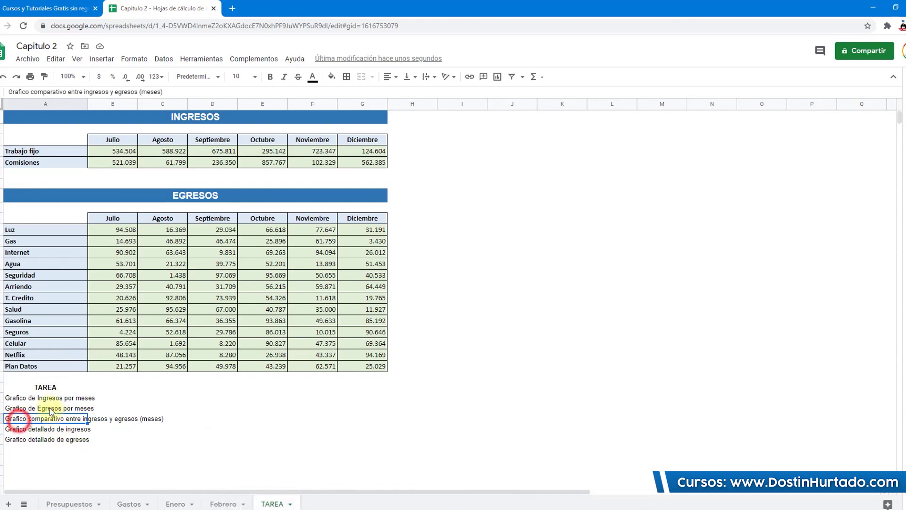
left_click_drag(45, 449, 45, 398)
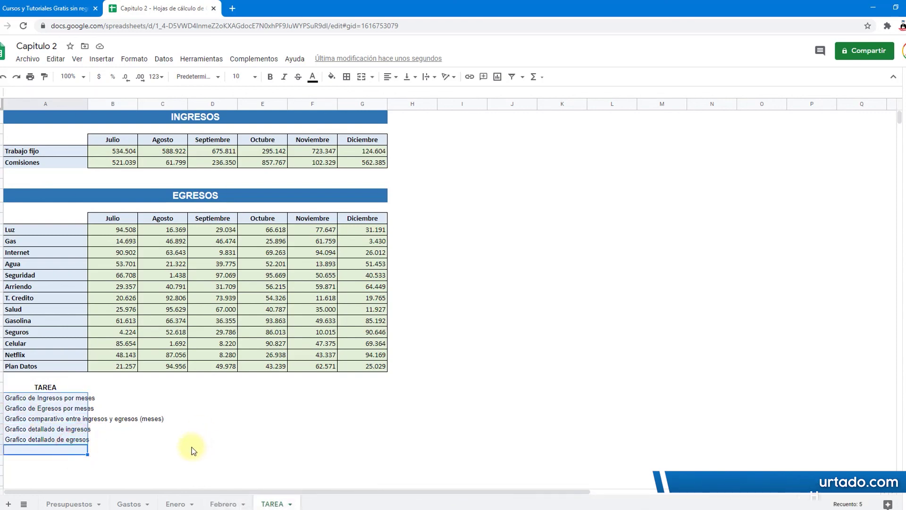
left_click(192, 451)
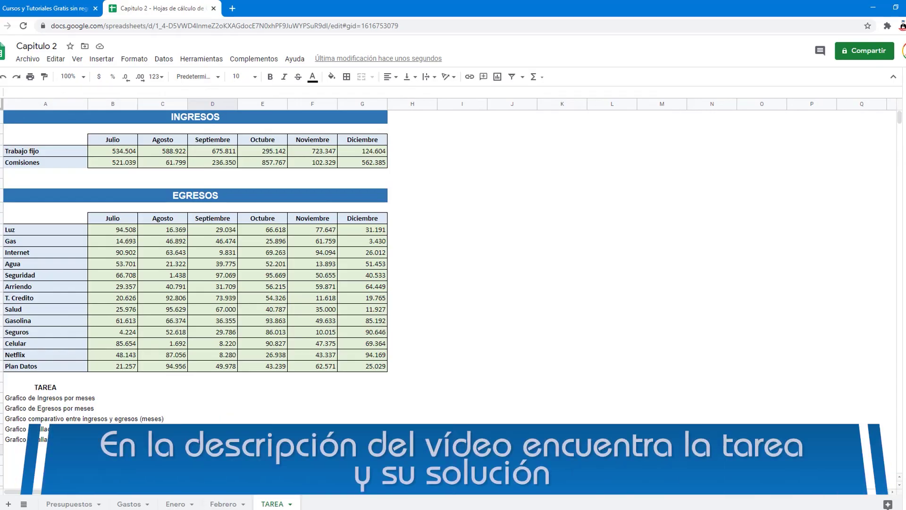